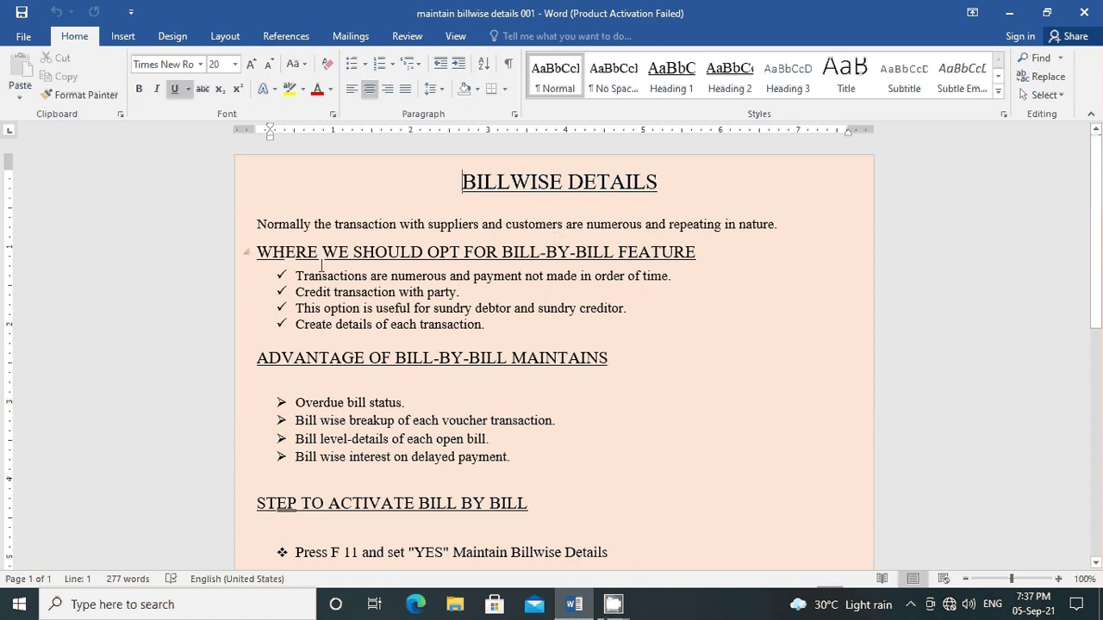
Step: Examine the introduction on billwise details and the points listed under where to opt for the bill-by-bill feature
drag(259, 224, 781, 231)
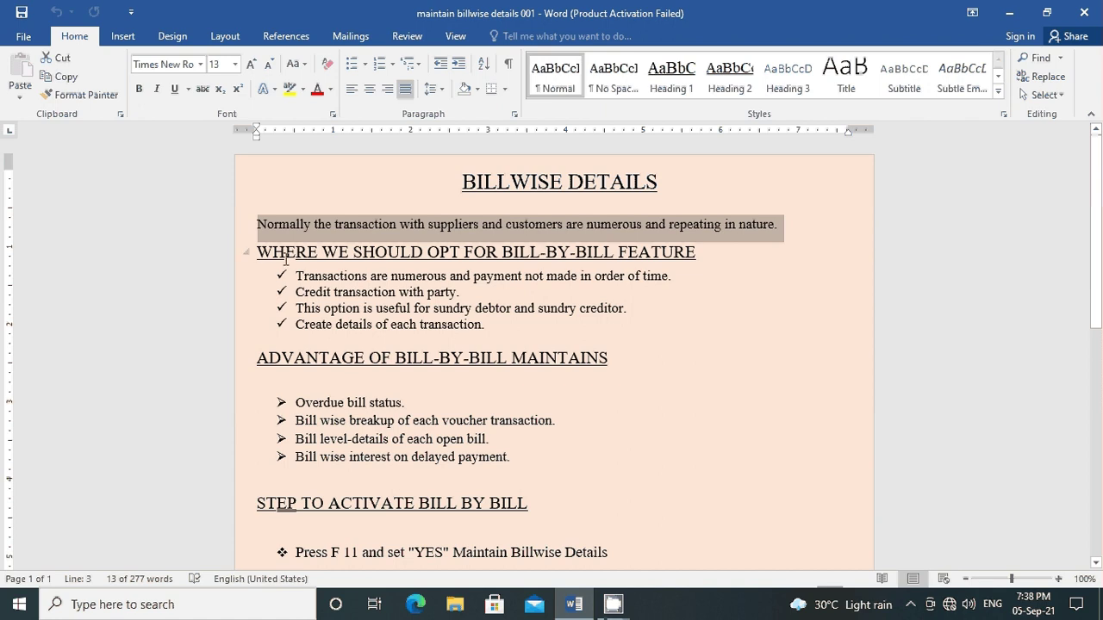
drag(257, 251, 690, 251)
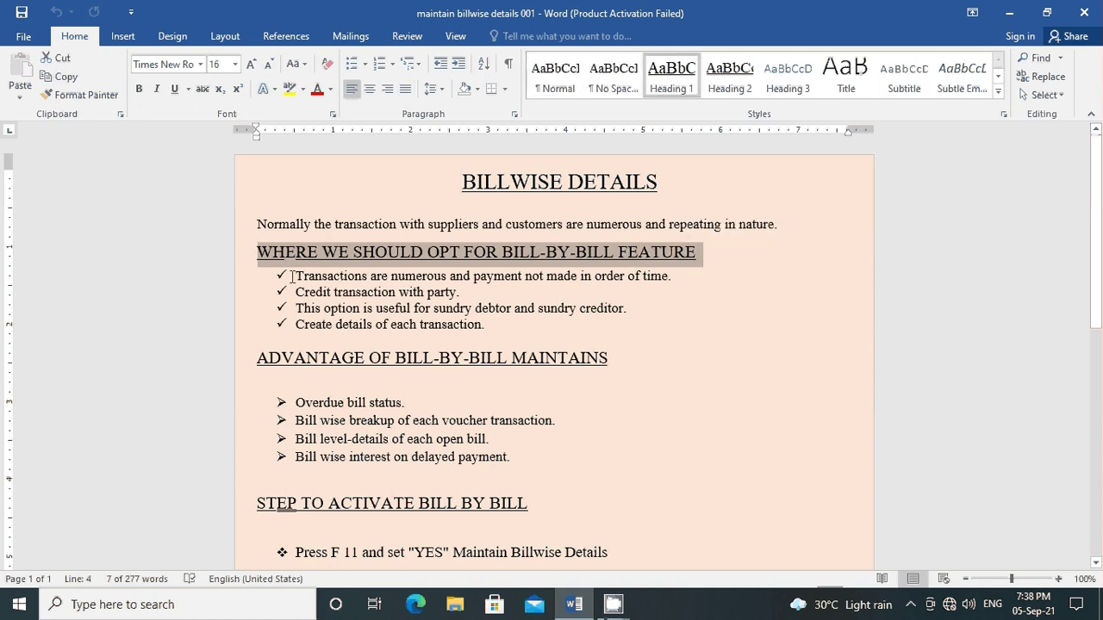
drag(294, 276, 671, 284)
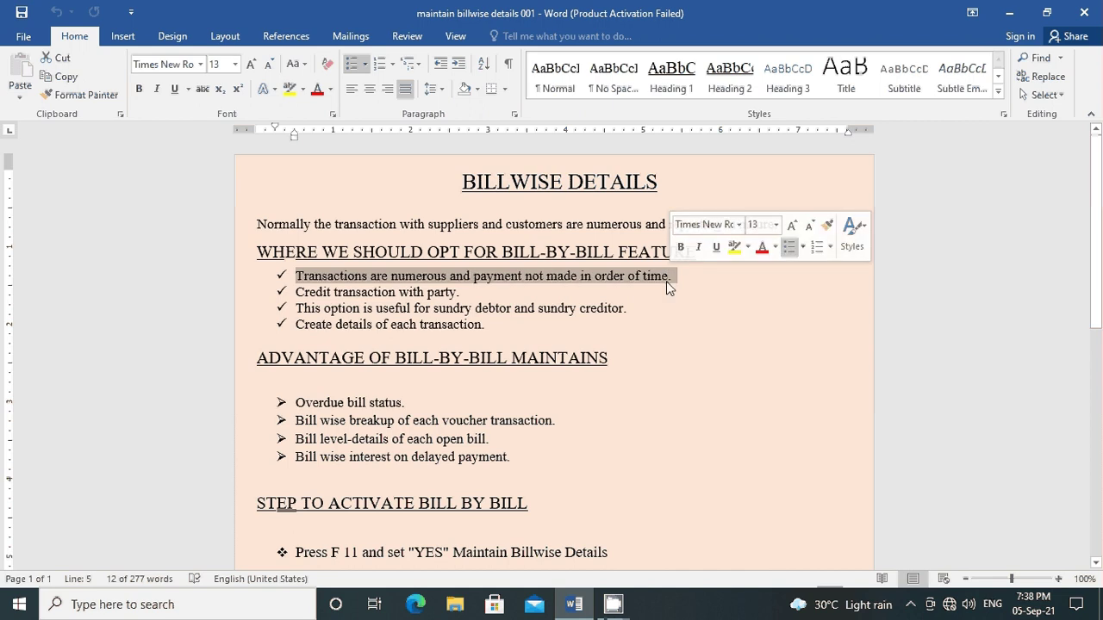
click(675, 281)
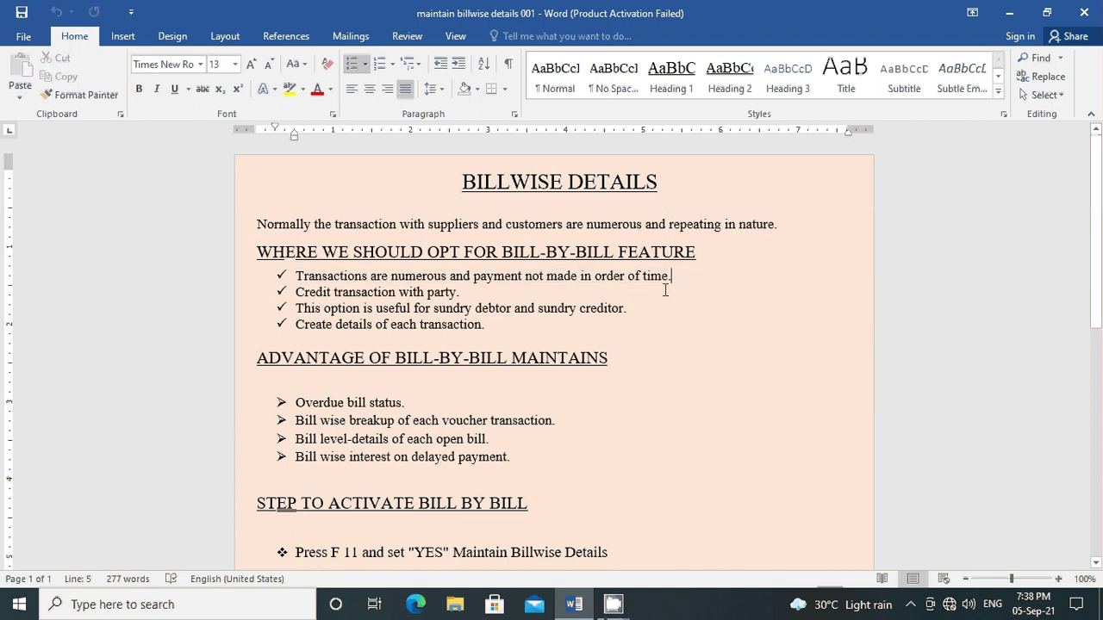
drag(295, 310, 627, 302)
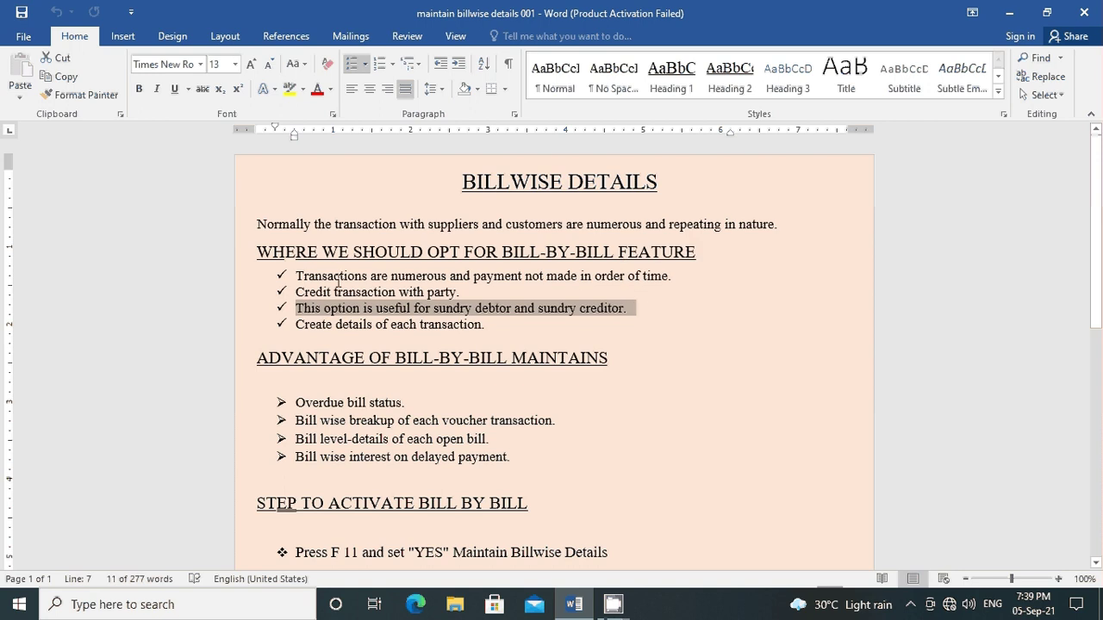
drag(293, 292, 470, 285)
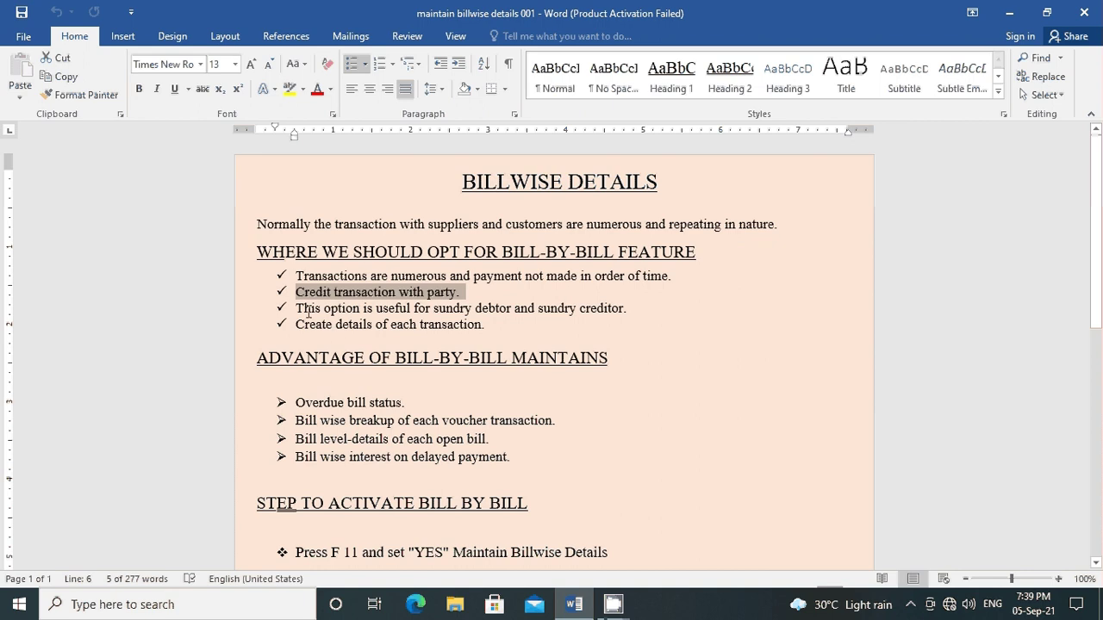
drag(307, 324, 489, 326)
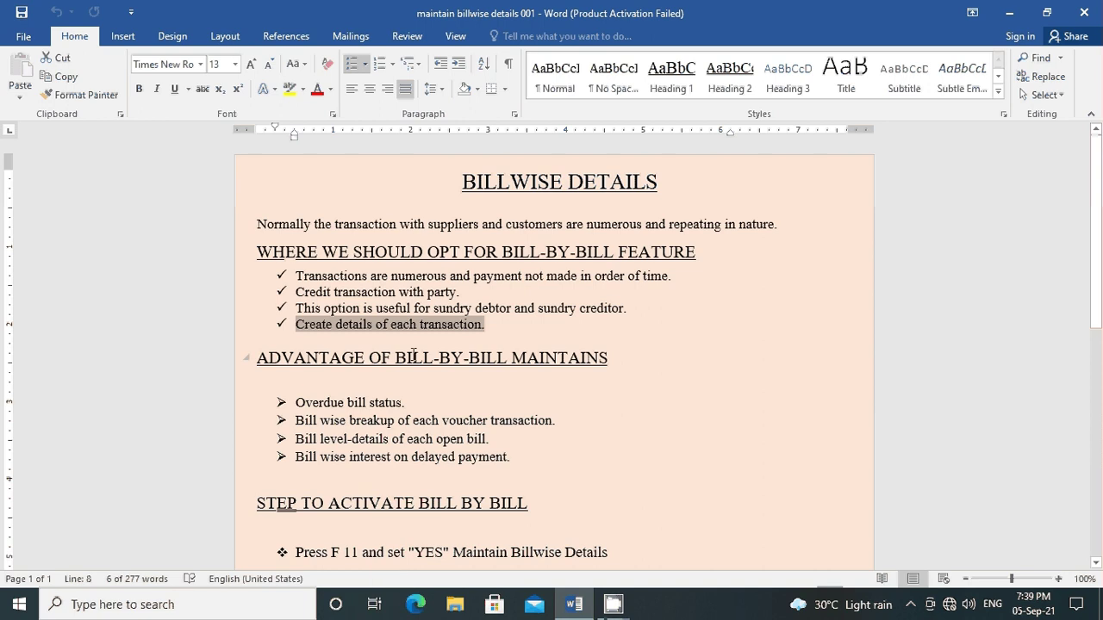
Step: Examine the listed advantages of bill-by-bill, including overdue bill status, voucher breakup and interest on delayed payment
scroll(391, 363, down, 3)
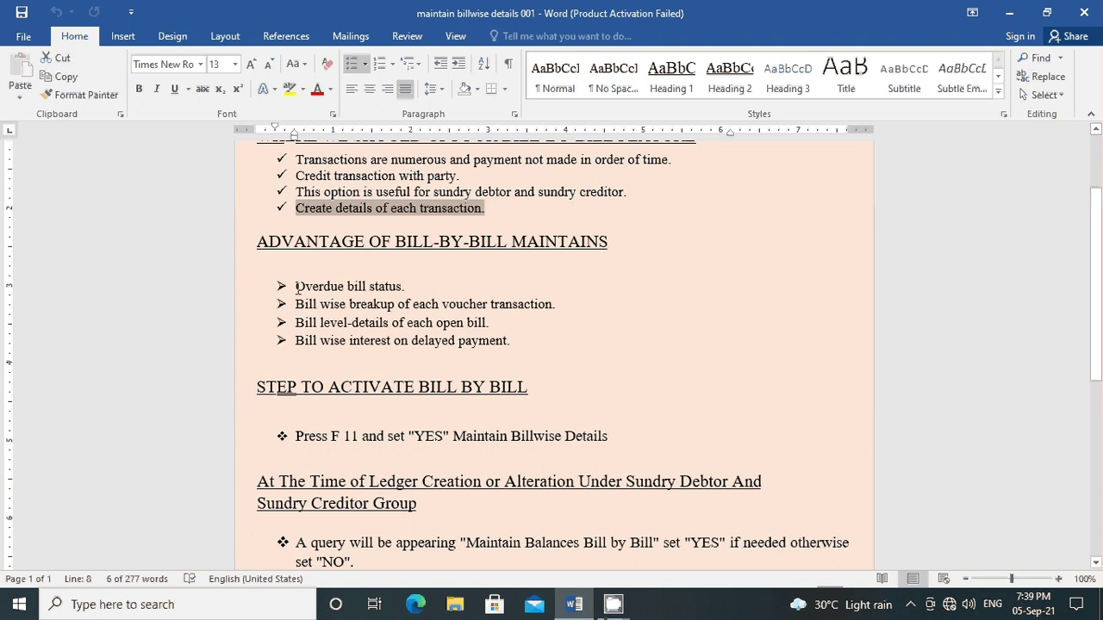
drag(297, 288, 413, 290)
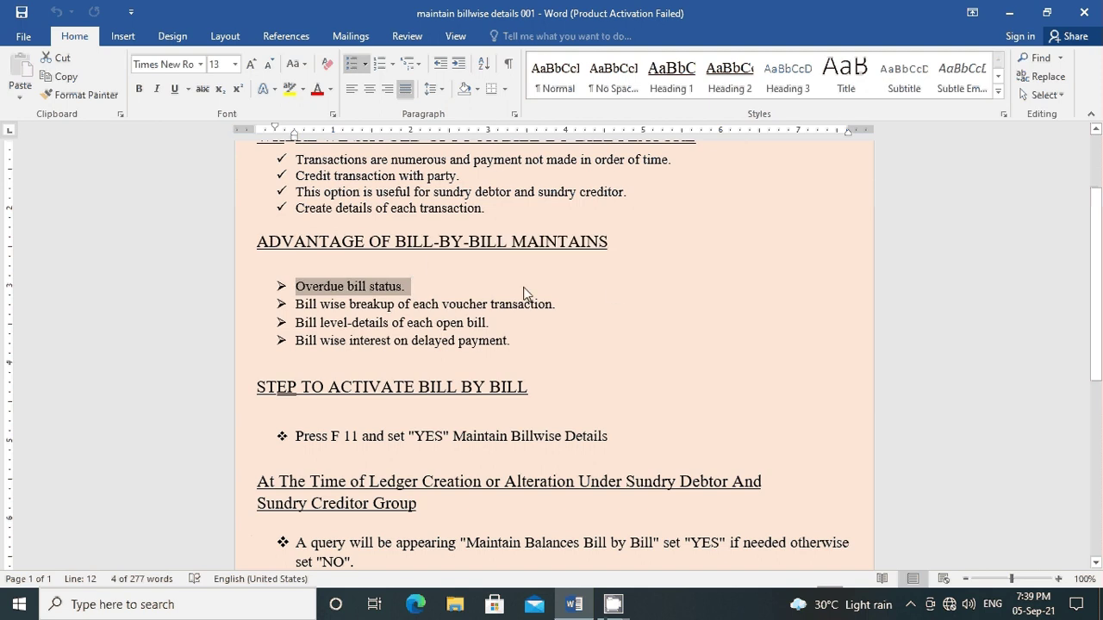
drag(295, 304, 554, 304)
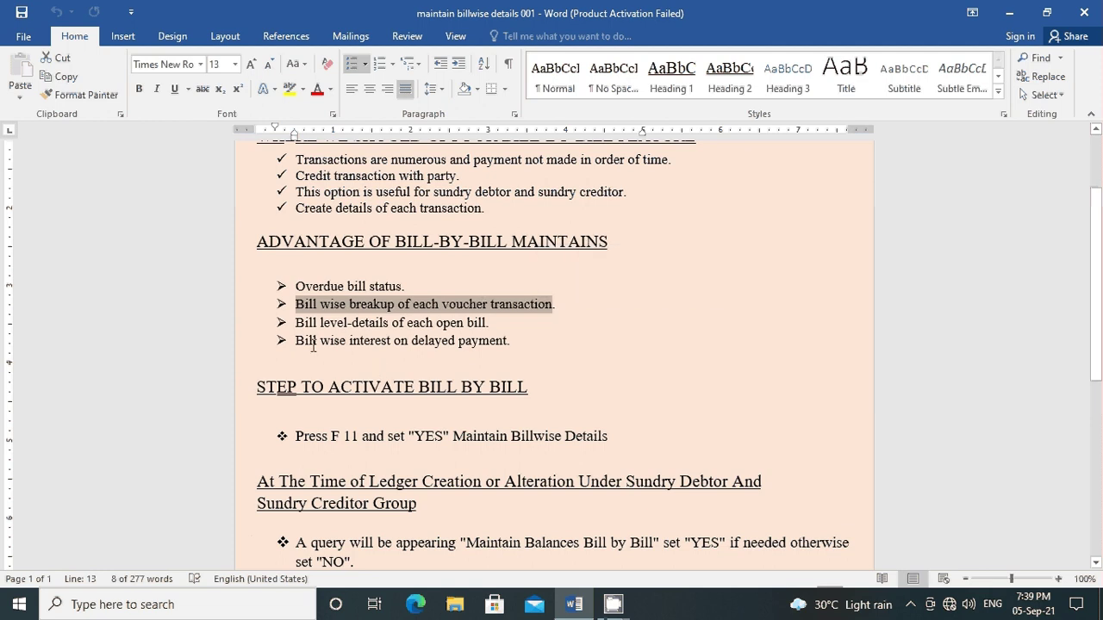
drag(297, 341, 520, 352)
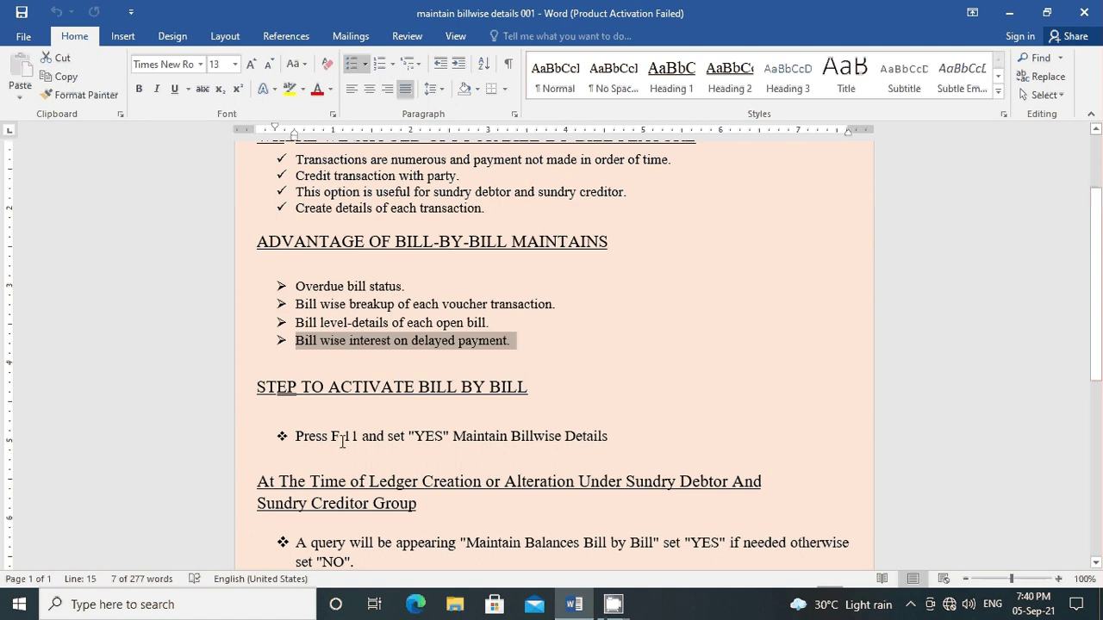
Step: Remove the space in "F 11" in the activation instruction and select the "STEP TO ACTIVATE BILL BY BILL" heading
click(342, 436)
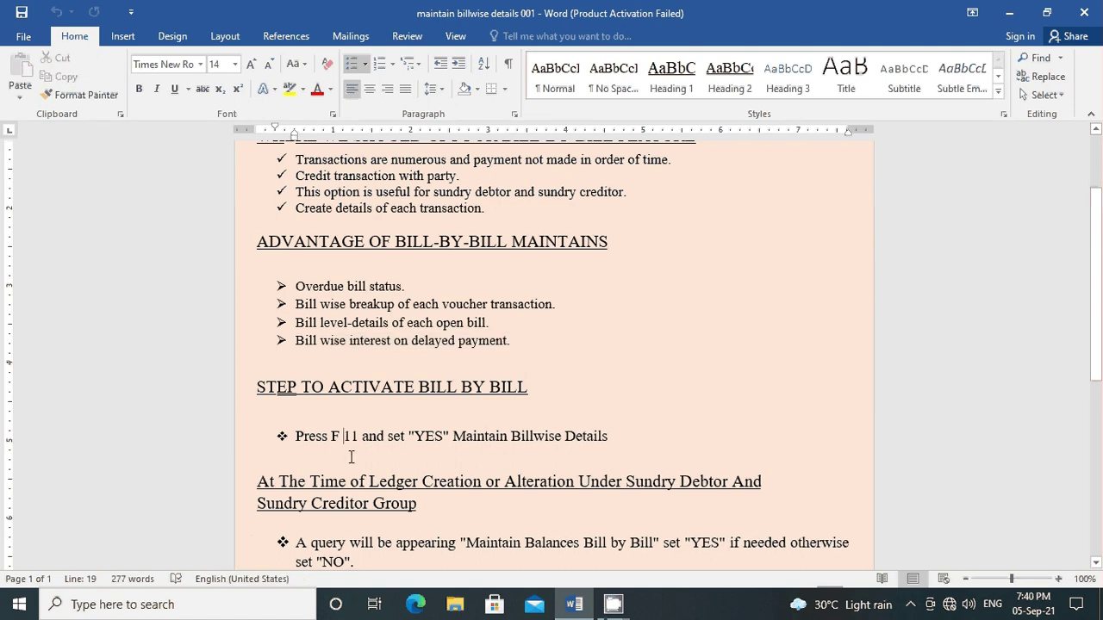
key(BackSpace)
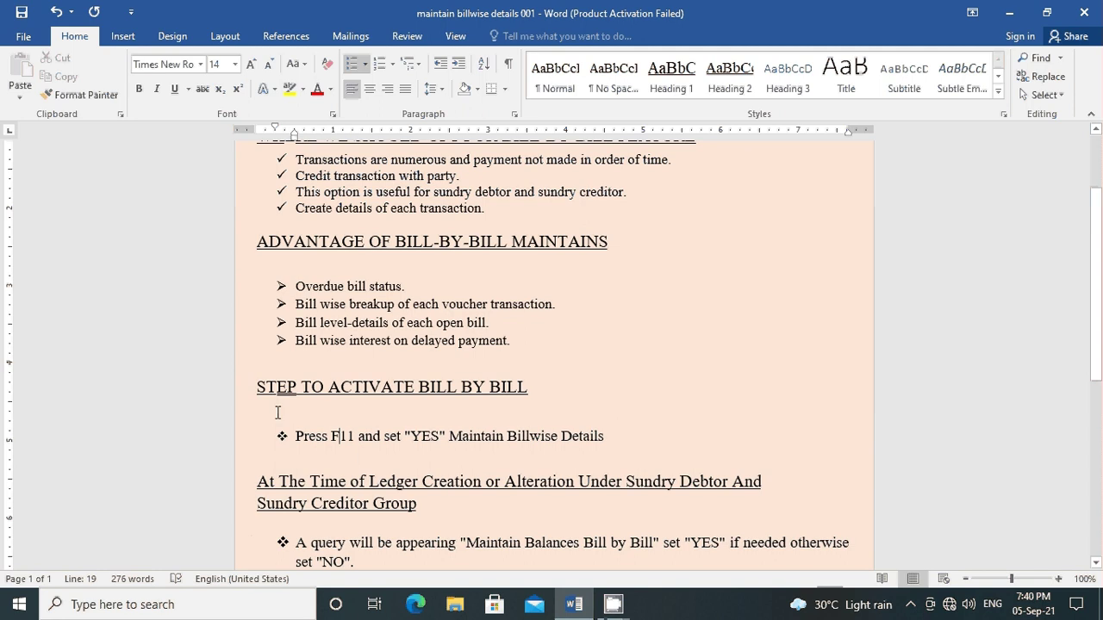
drag(259, 387, 524, 387)
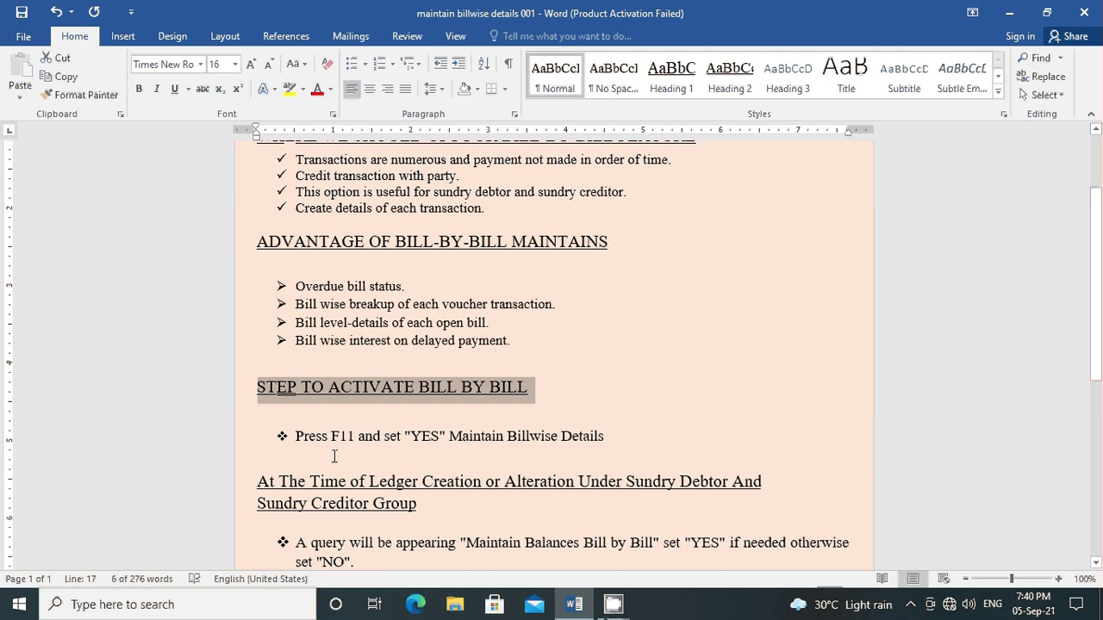
Step: Launch Tally.ERP 9 and return to the Word notes to highlight the F11 instruction for Maintain Billwise Details
click(1009, 14)
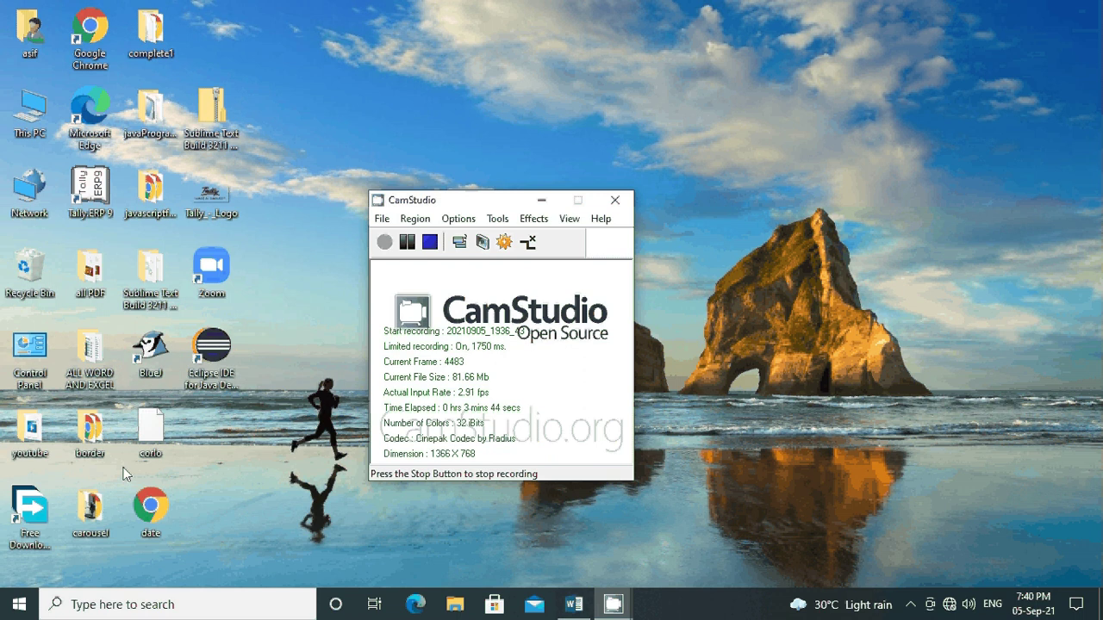
double_click(91, 189)
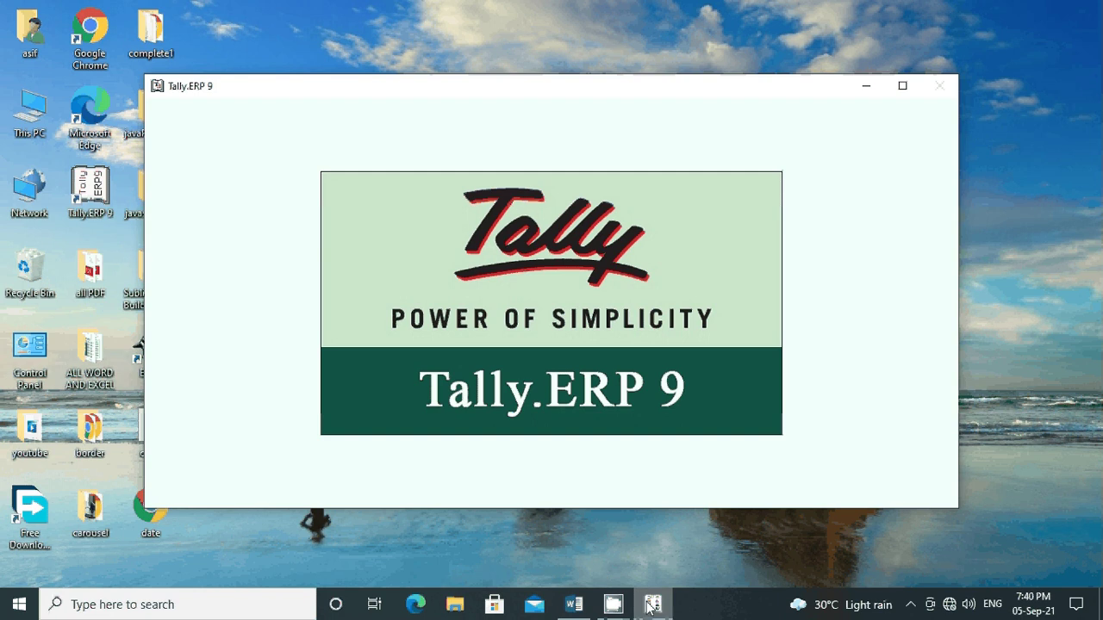
click(572, 604)
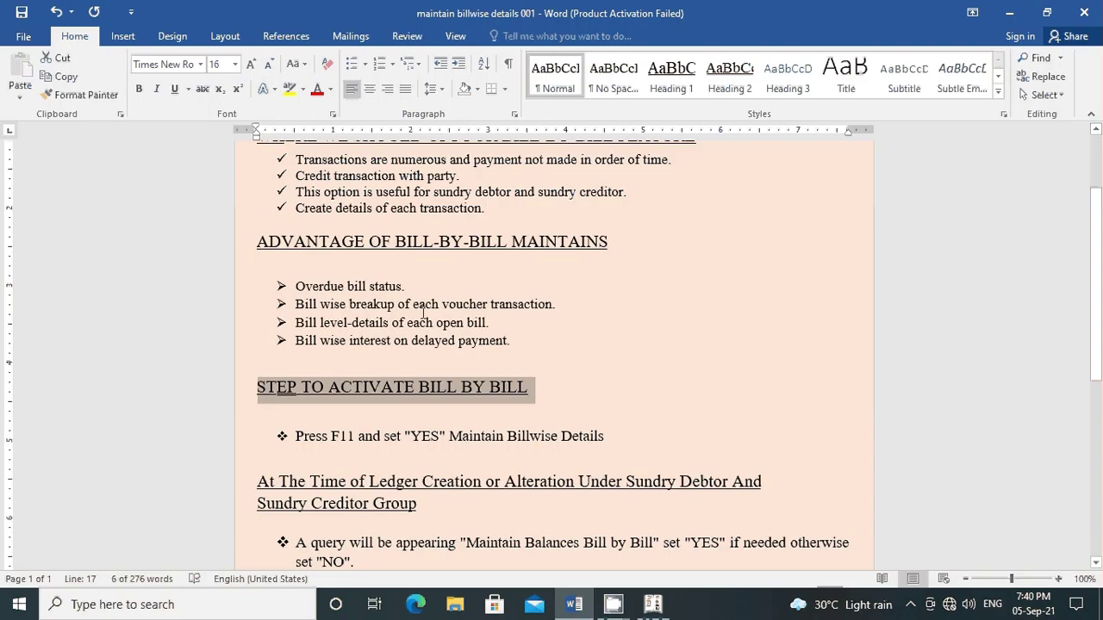
drag(327, 436, 610, 437)
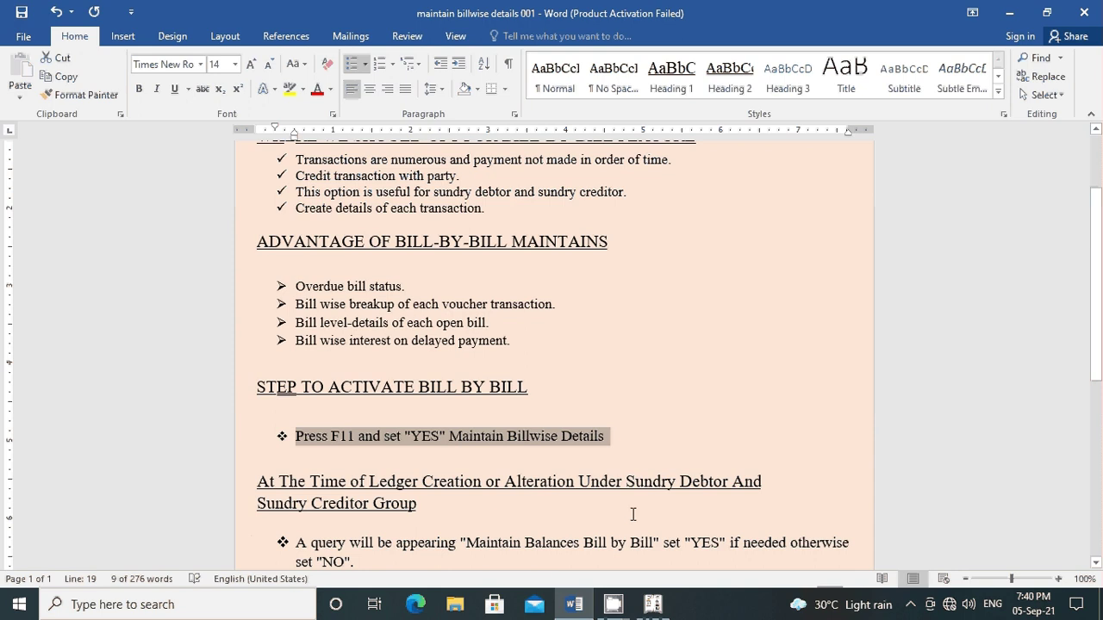
Step: Switch to Tally.ERP 9, start it in Educational Mode with Silver Edition Mode (Single User), and maximize its window
mouse_move(648, 610)
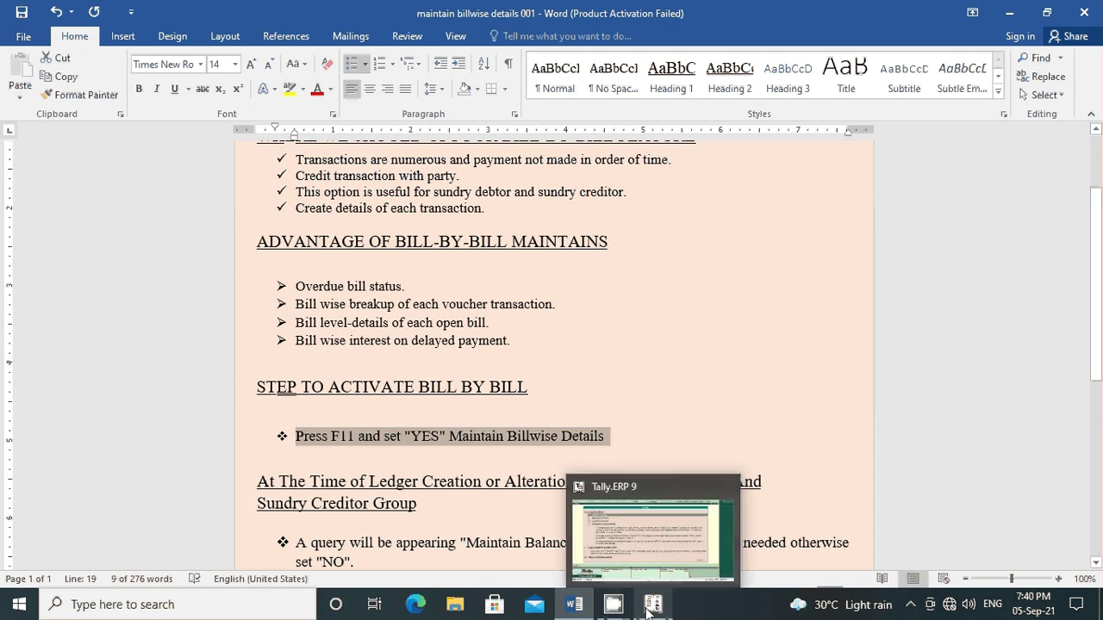
click(648, 609)
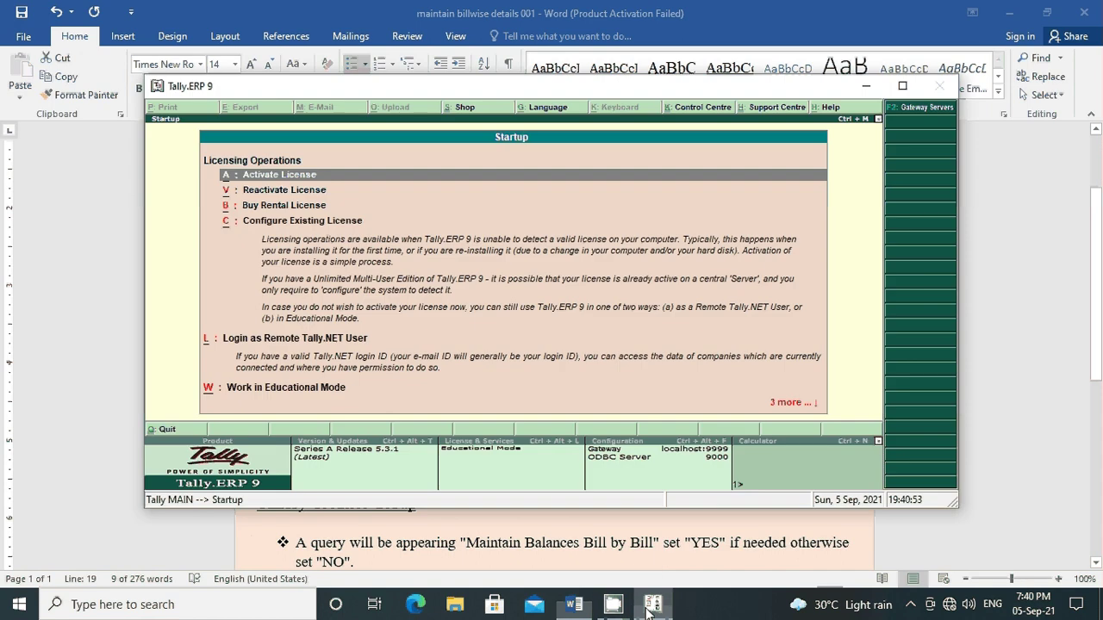
key(Down)
key(Down)
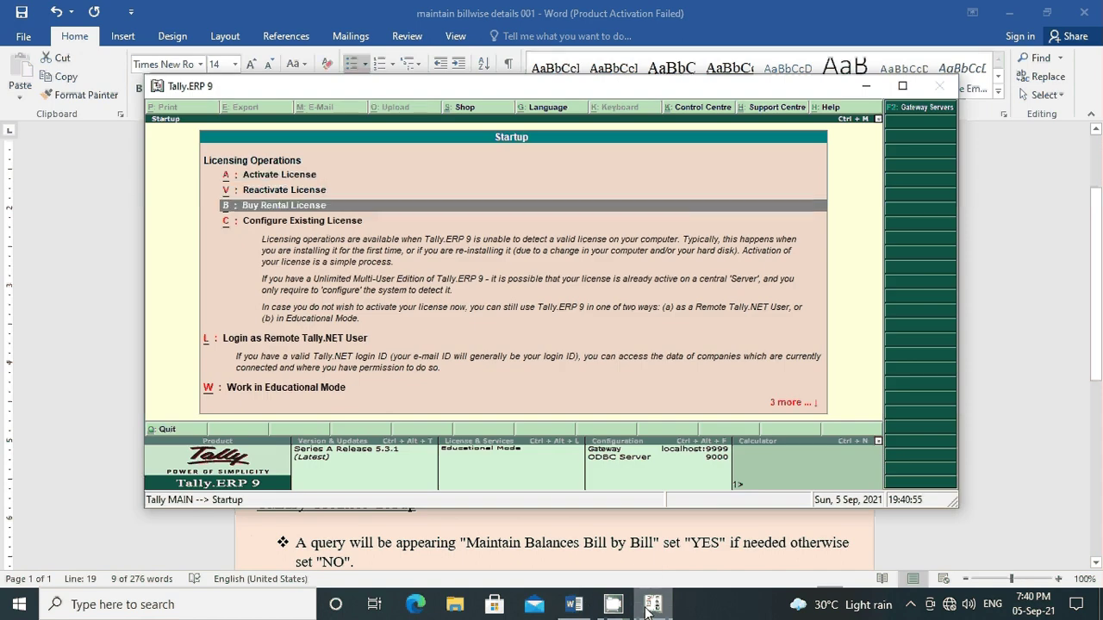
key(Down)
key(Down)
key(Down)
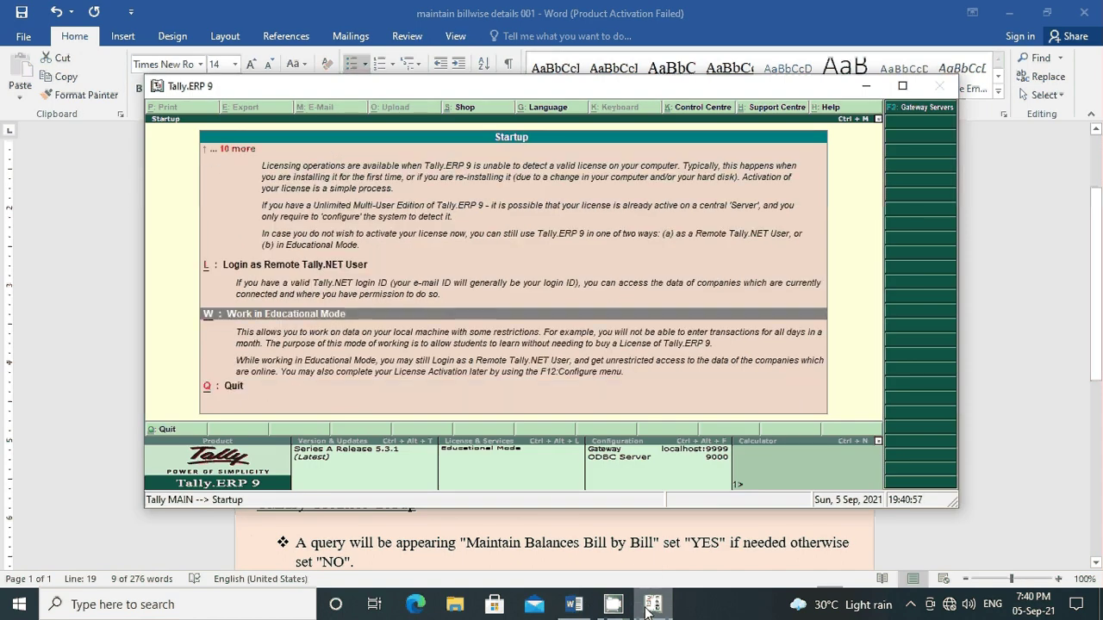
key(Return)
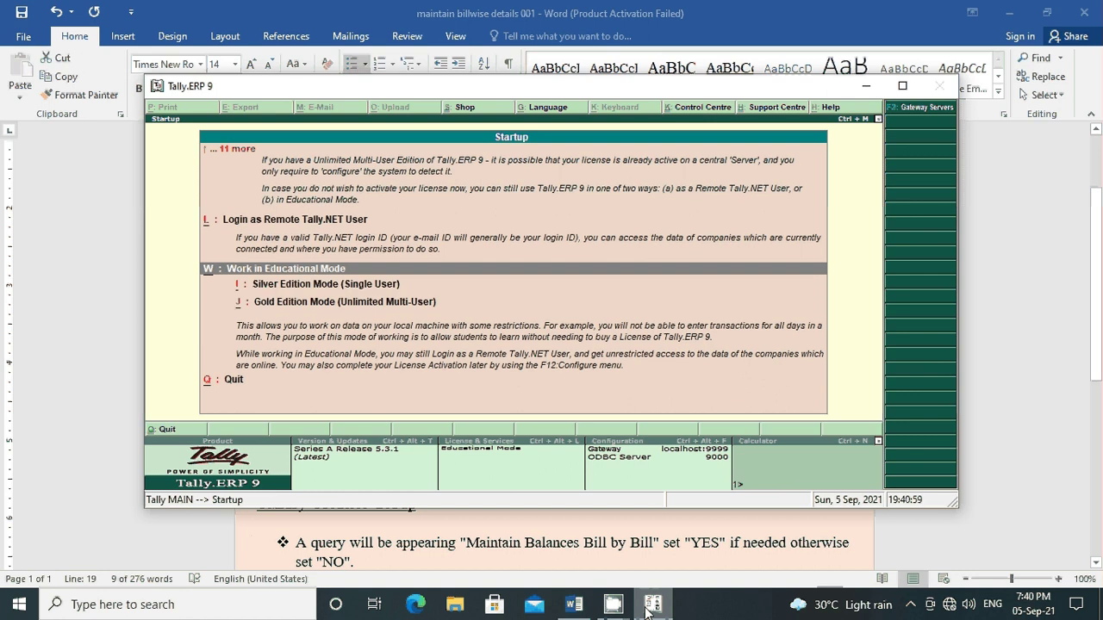
key(Down)
key(Return)
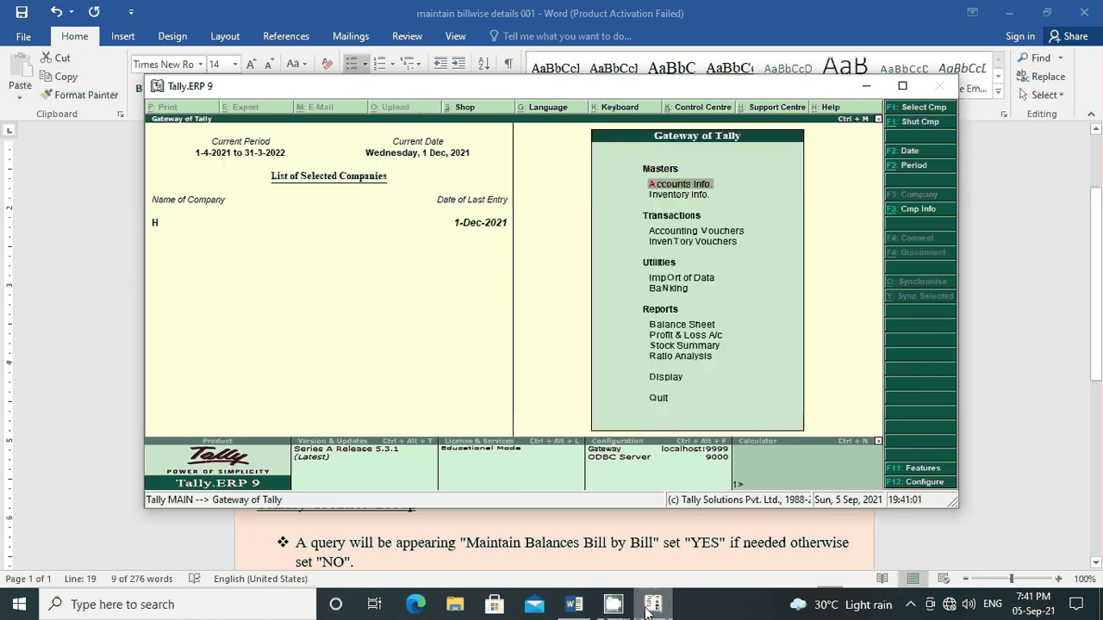
click(902, 87)
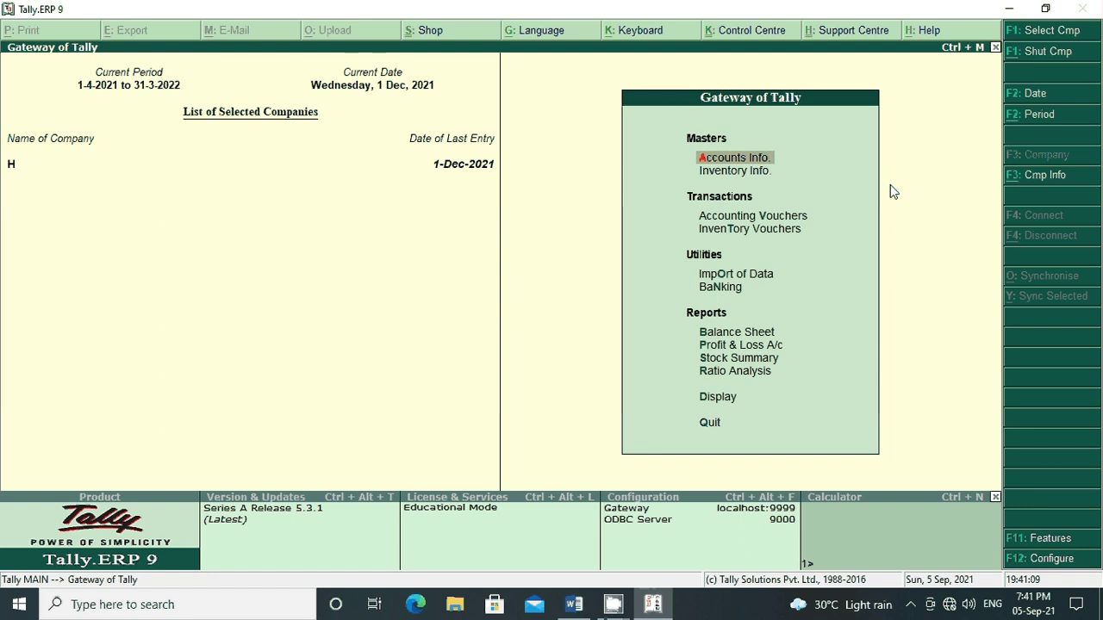
Step: In company H's Accounting Features, set Maintain bill-wise details to No and back to Yes
key(F11)
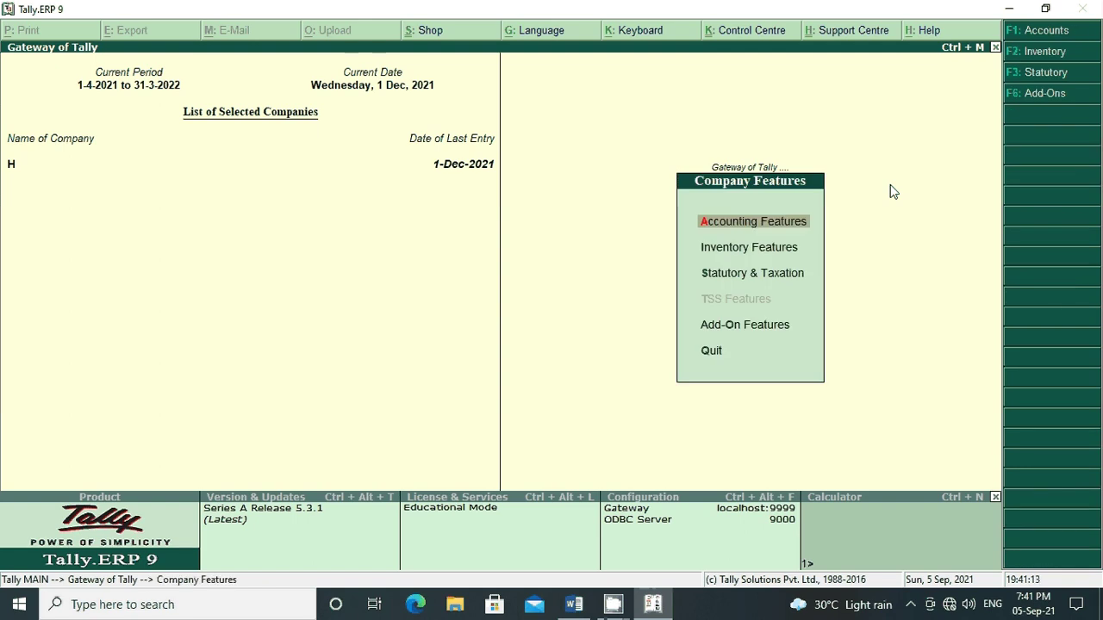
key(Return)
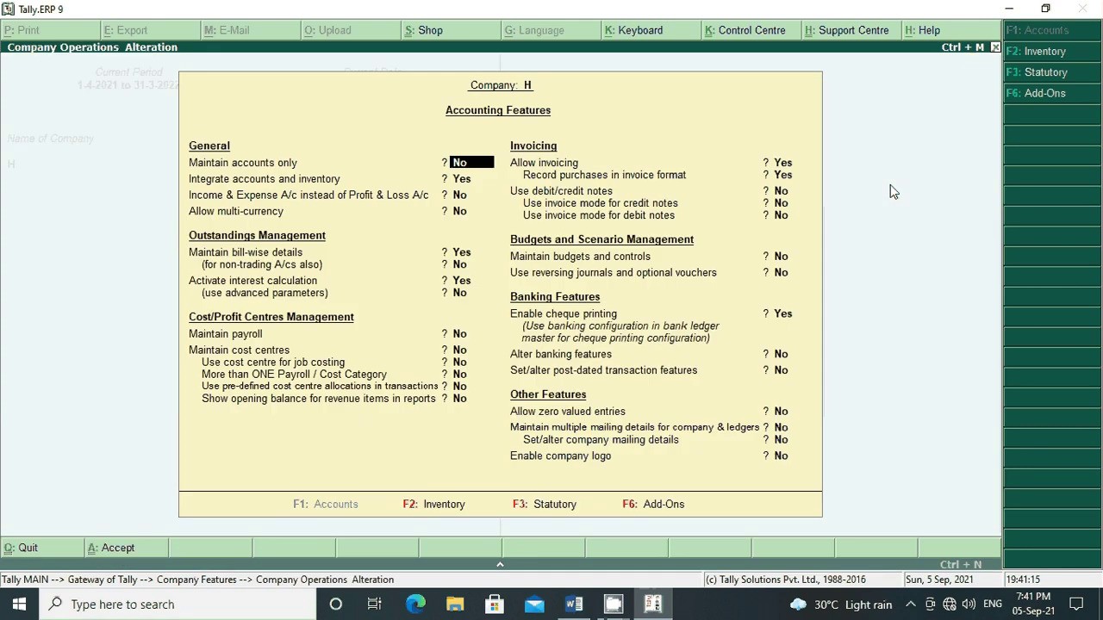
key(Return)
key(Return)
key(Return)
key(Return)
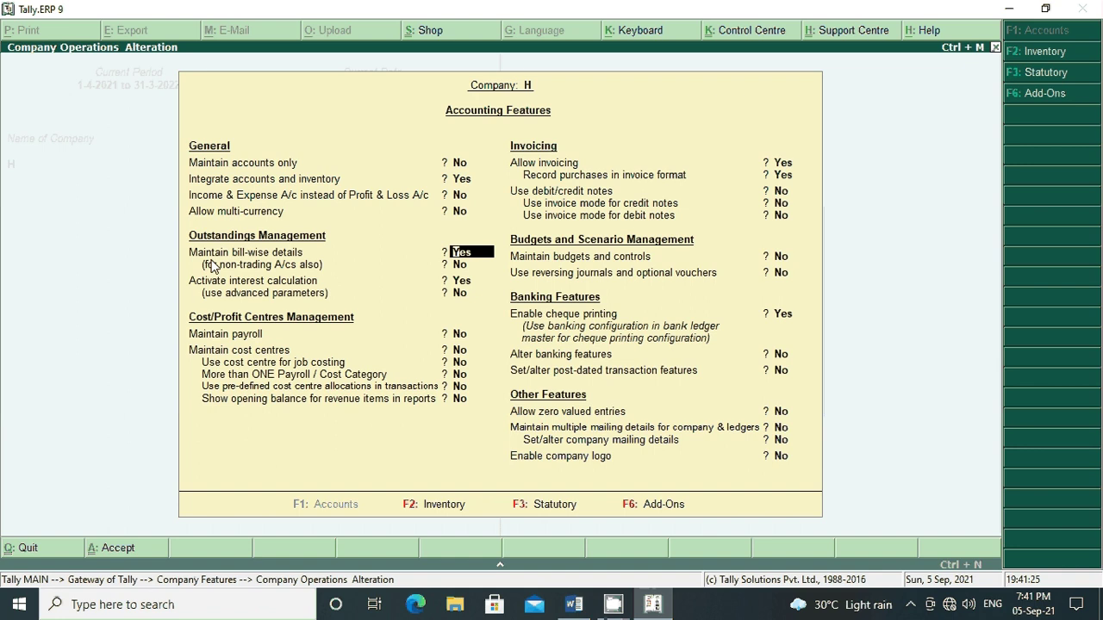
key(n)
key(Return)
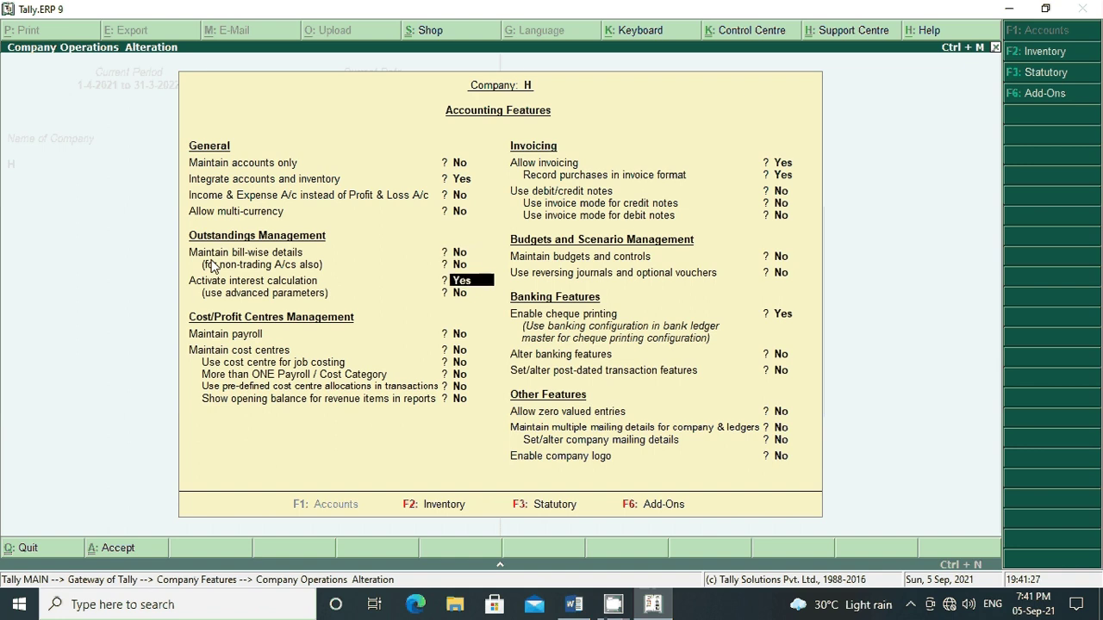
key(Up)
text(y)
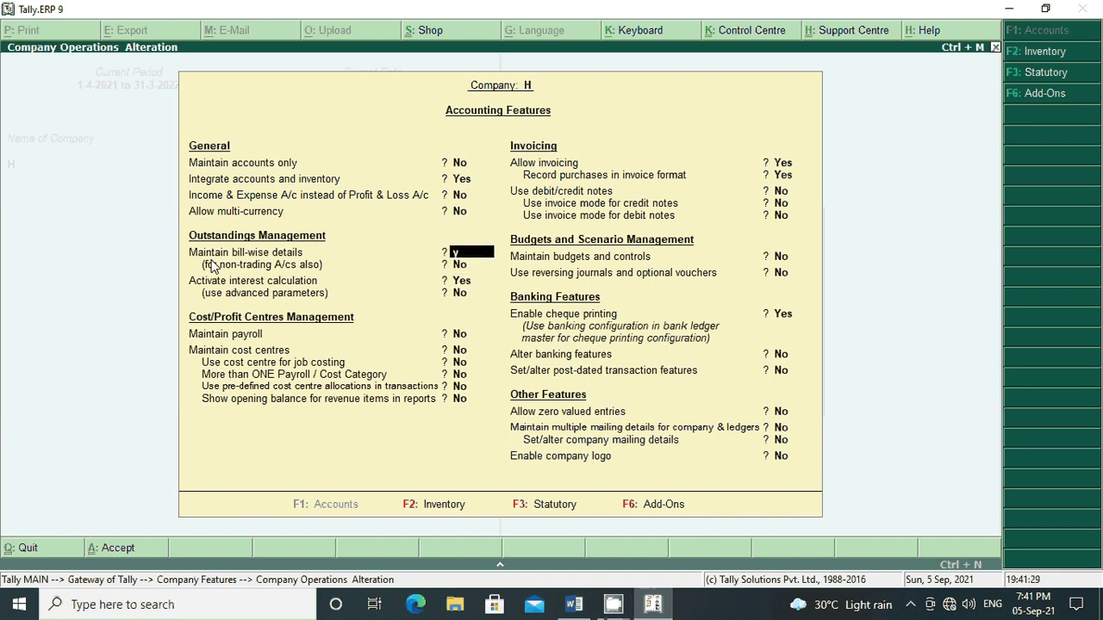
key(Return)
Step: Keep the remaining accounting features as they are, accept the settings and return to the Gateway of Tally
key(Return)
key(Return)
key(Return)
key(Return)
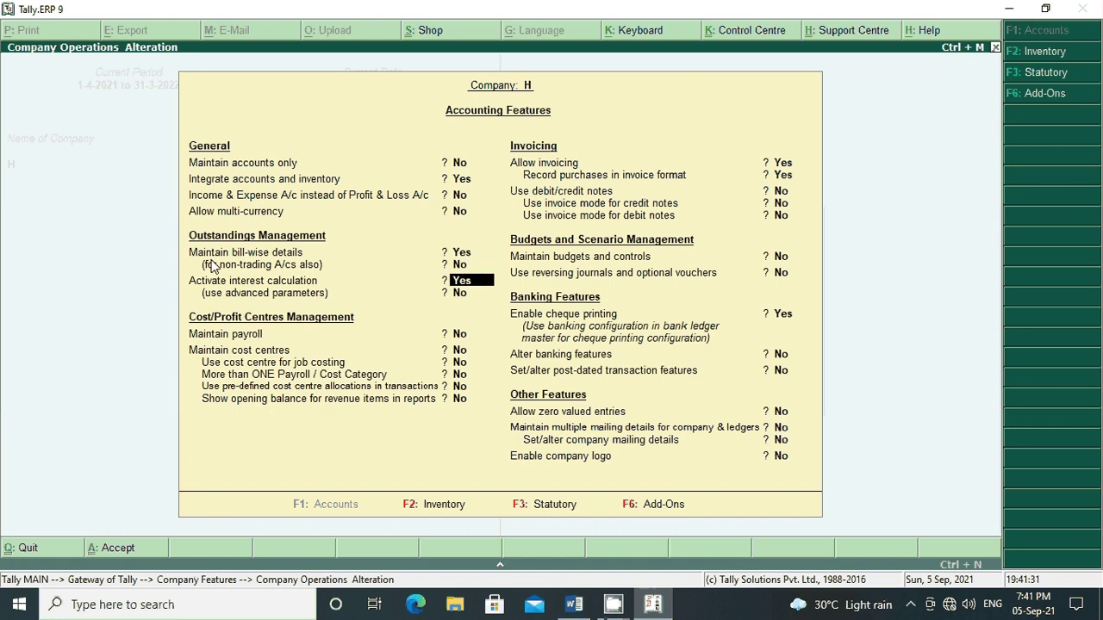
key(Return)
key(Return)
key(Return)
key(Return)
key(Return)
key(Return)
key(Return)
key(Return)
key(Return)
key(Return)
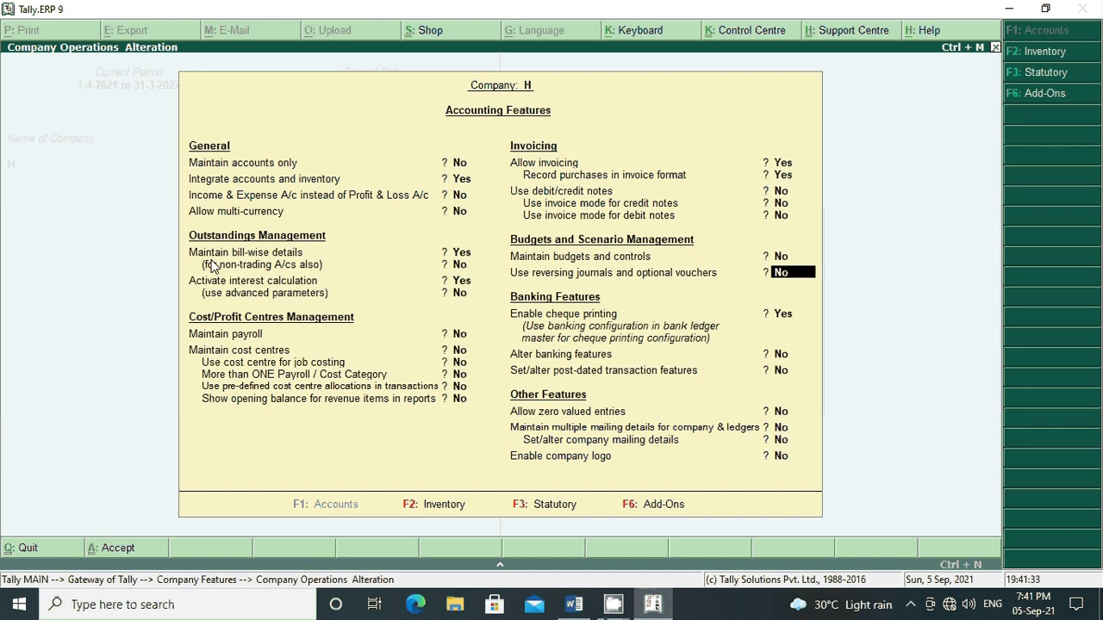
key(Return)
key(Return)
key(Return)
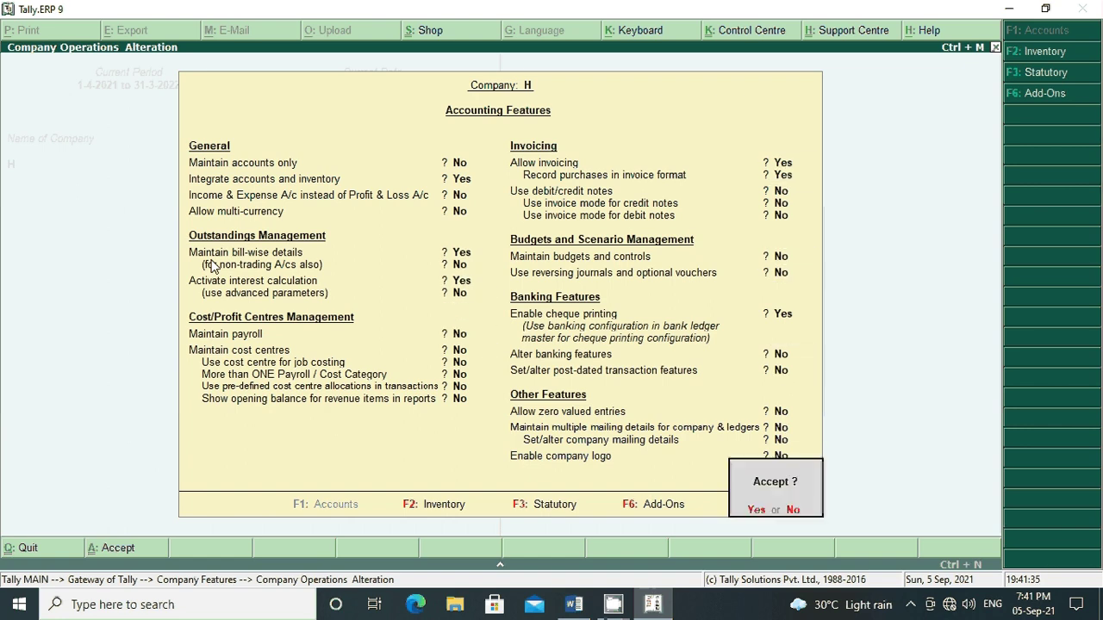
key(Return)
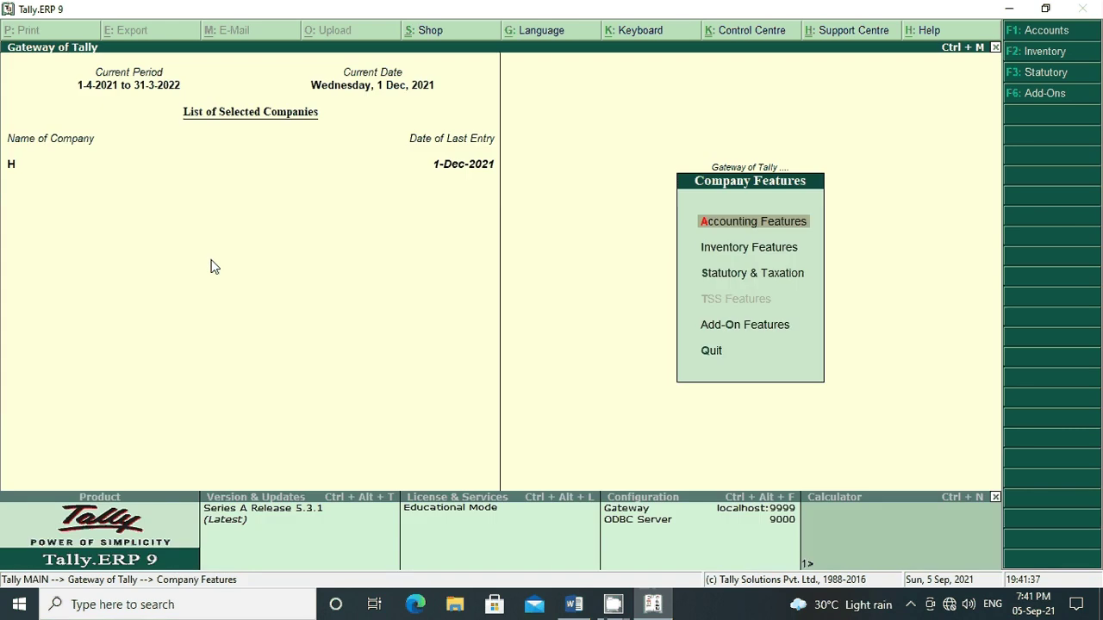
key(Escape)
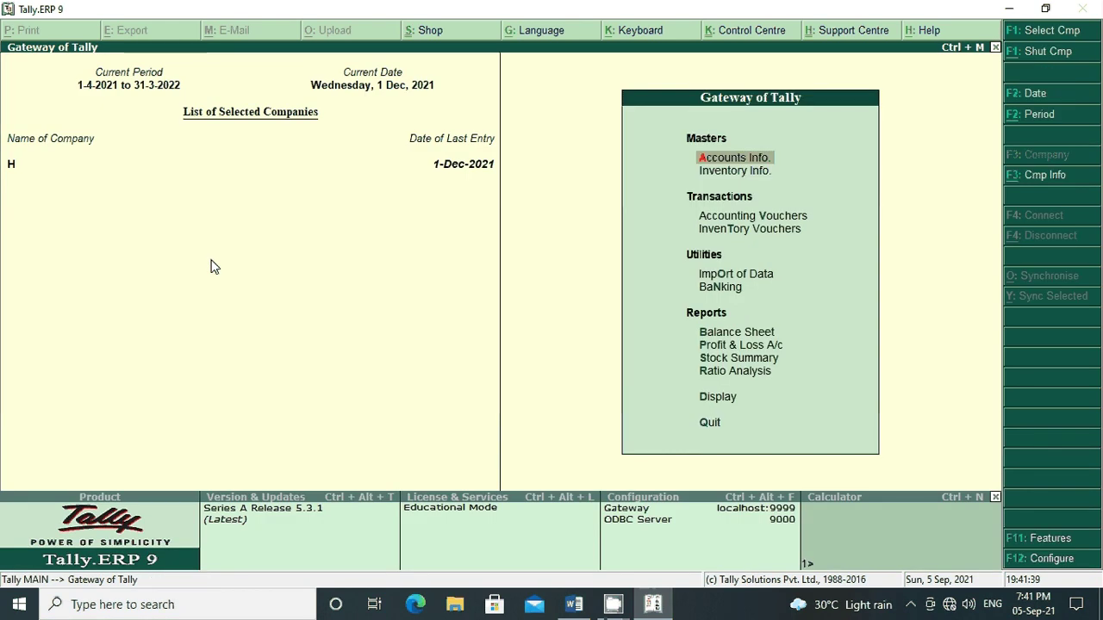
Step: Switch to the Word notes and highlight the ledger creation guidance for Sundry Debtor and Sundry Creditor, including "Maintain Balances Bill by Bill"
click(575, 612)
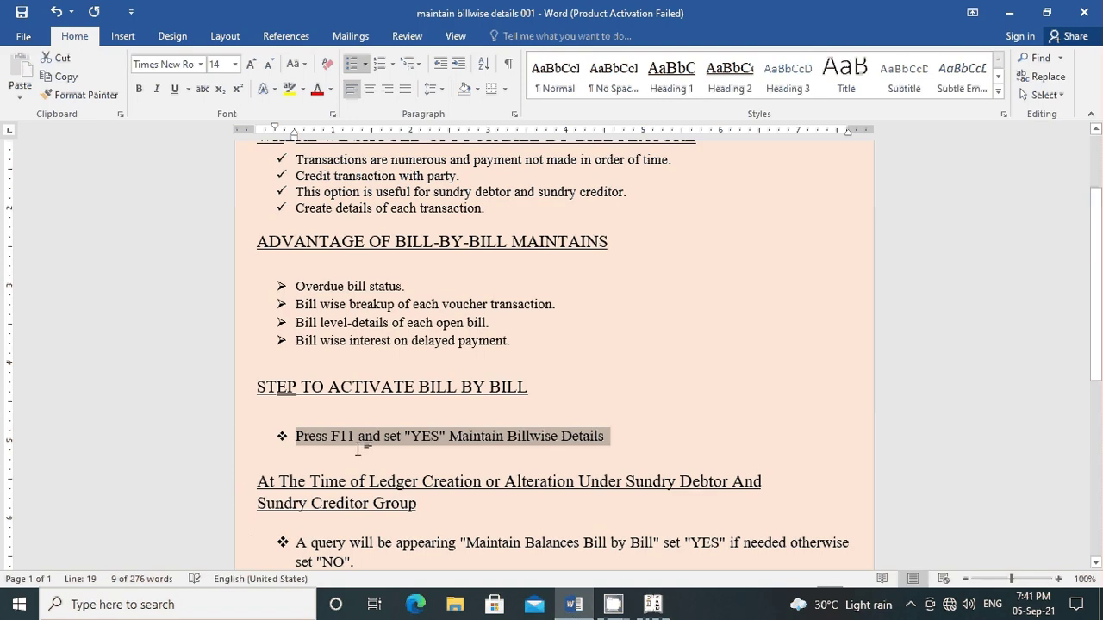
scroll(422, 440, down, 2)
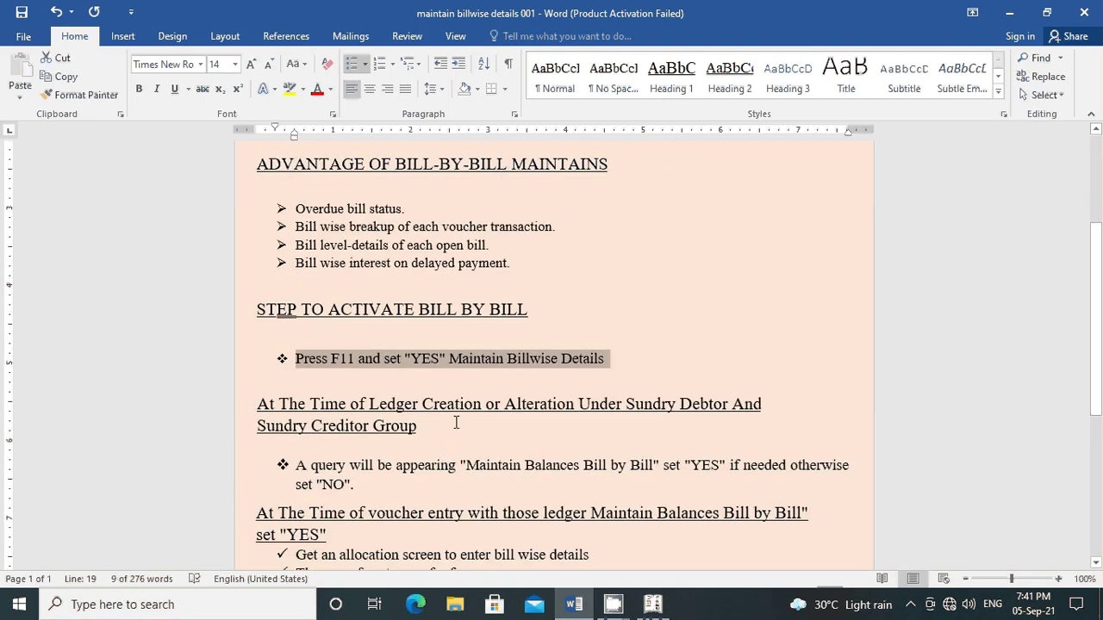
scroll(456, 422, down, 2)
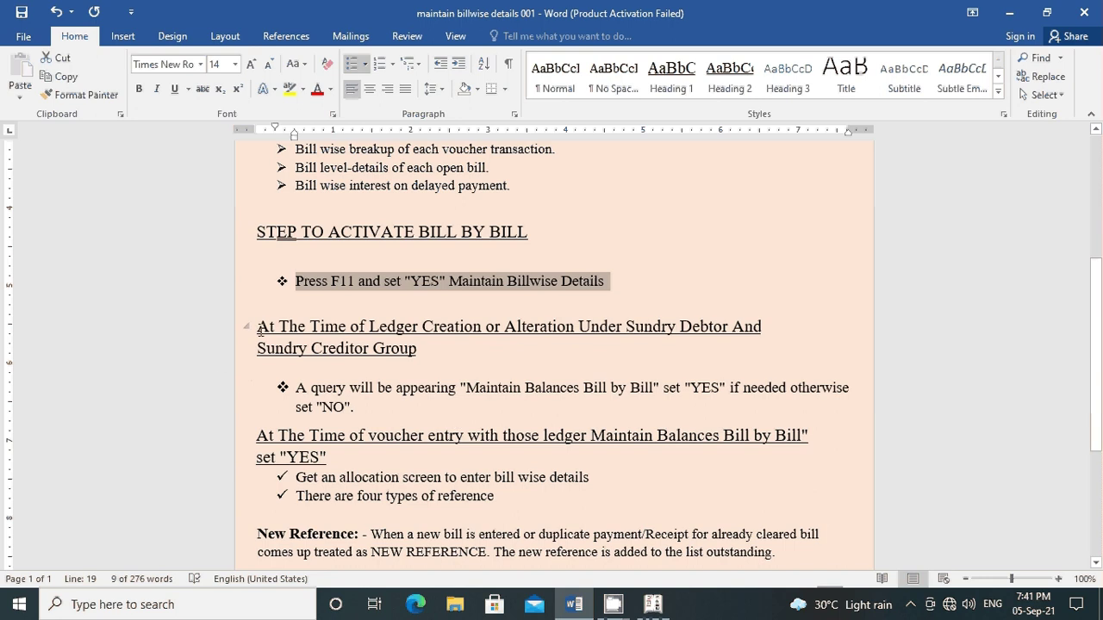
drag(260, 330, 577, 335)
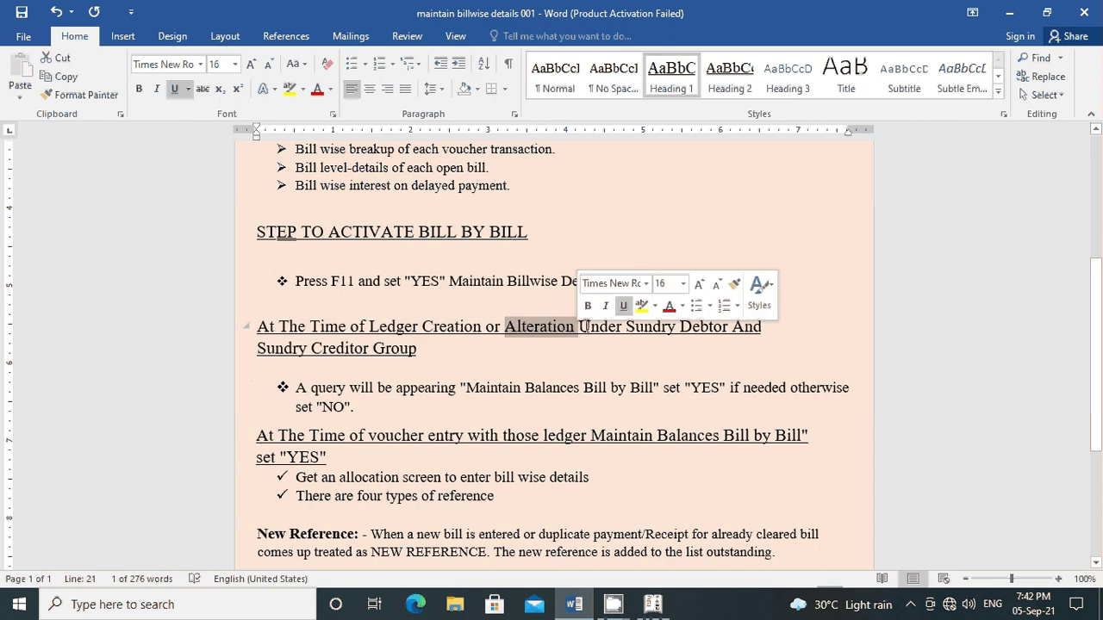
drag(579, 332, 731, 330)
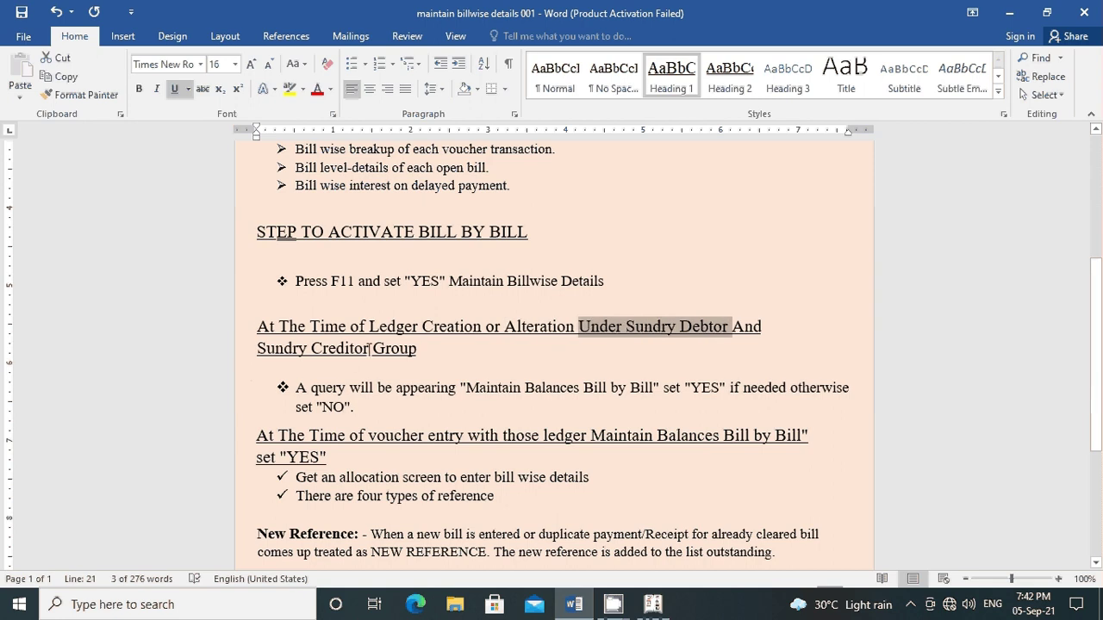
drag(372, 348, 237, 348)
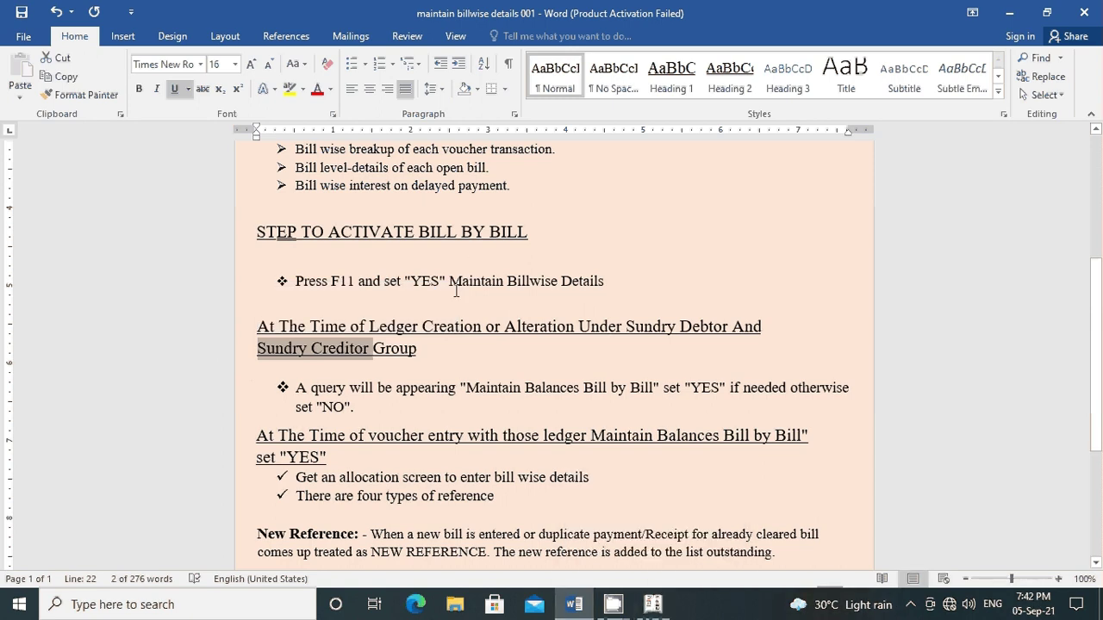
drag(470, 280, 604, 281)
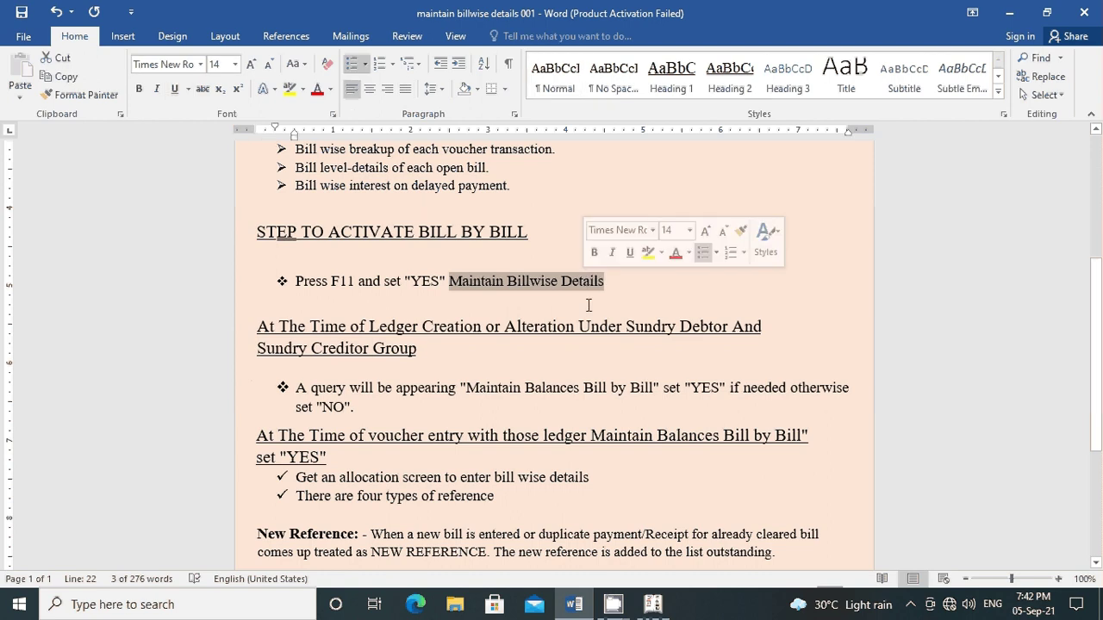
drag(465, 388, 654, 388)
Step: Switch to Tally.ERP 9 and start a new single ledger in company H, named with the customer's name followed by A/c
click(656, 606)
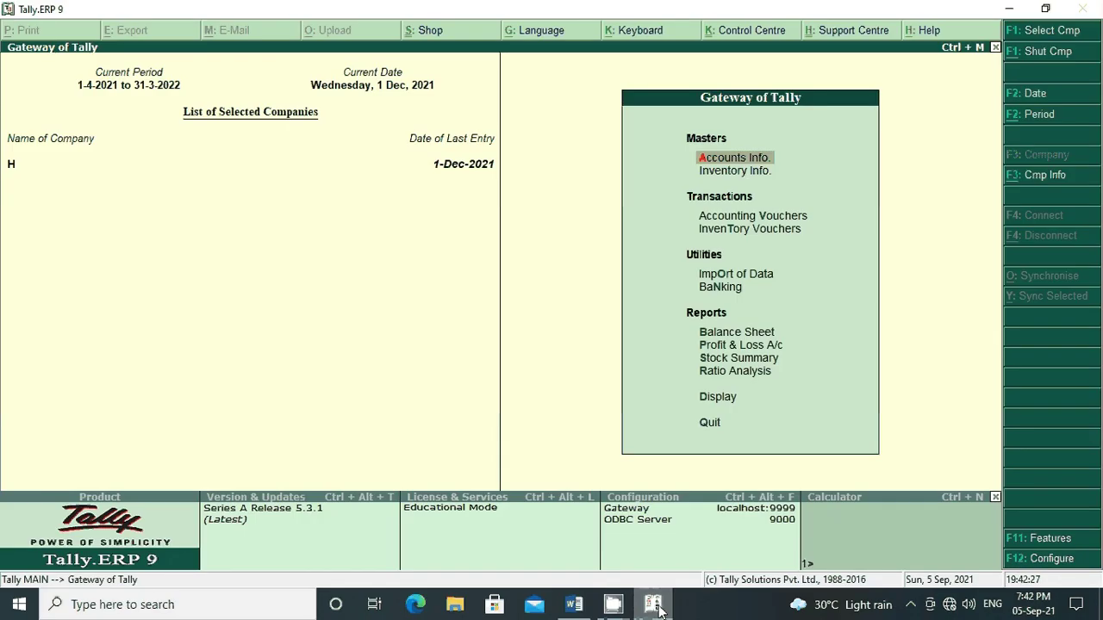
key(Return)
key(l)
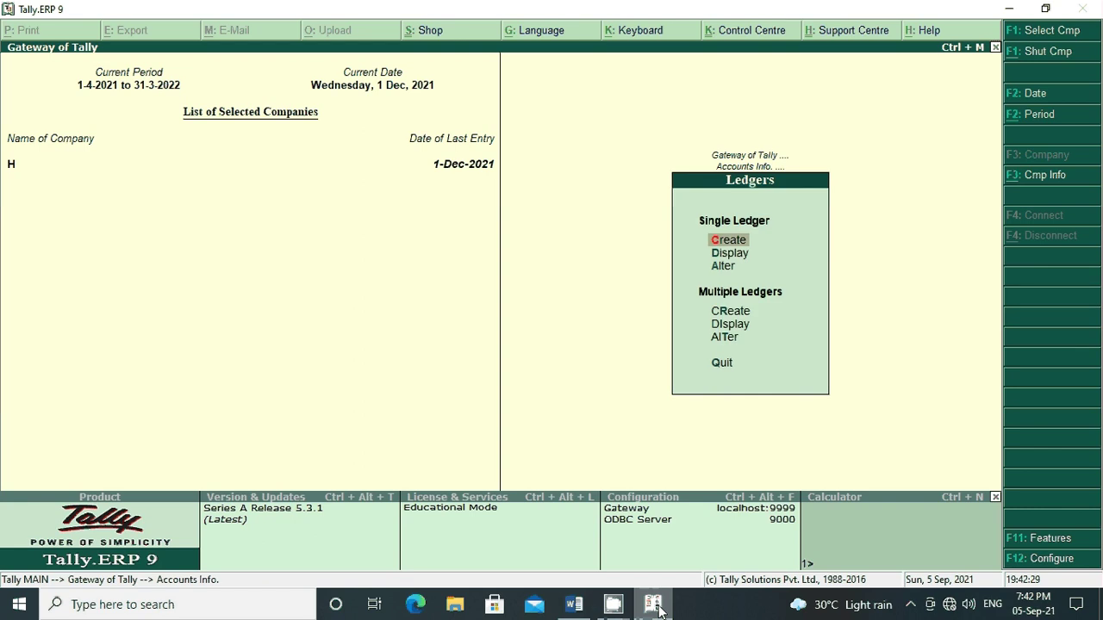
key(Return)
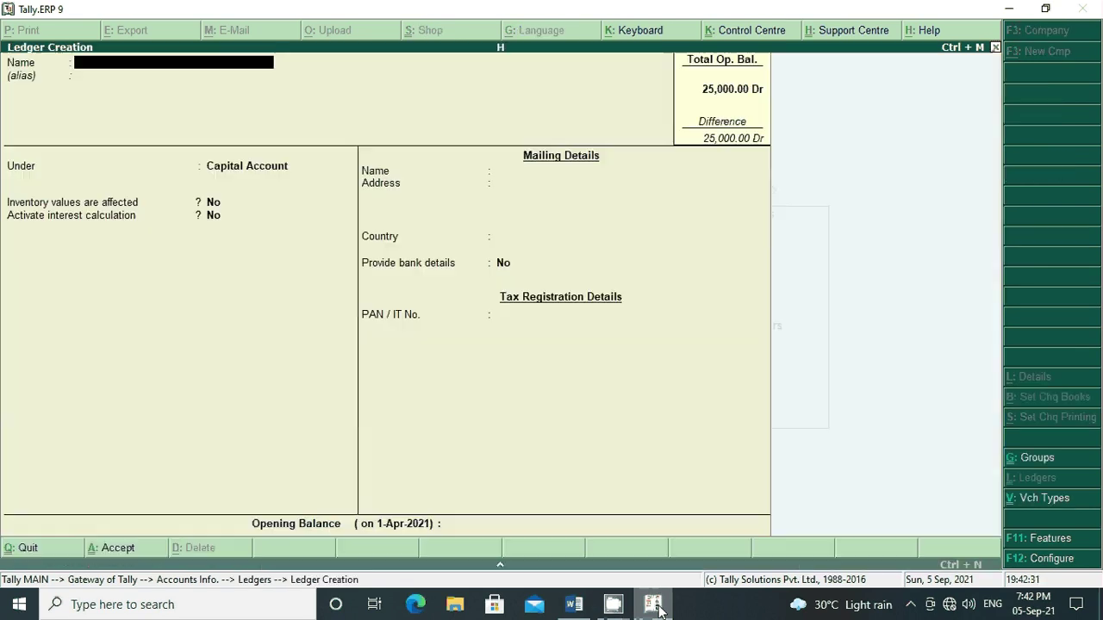
text(Sanja)
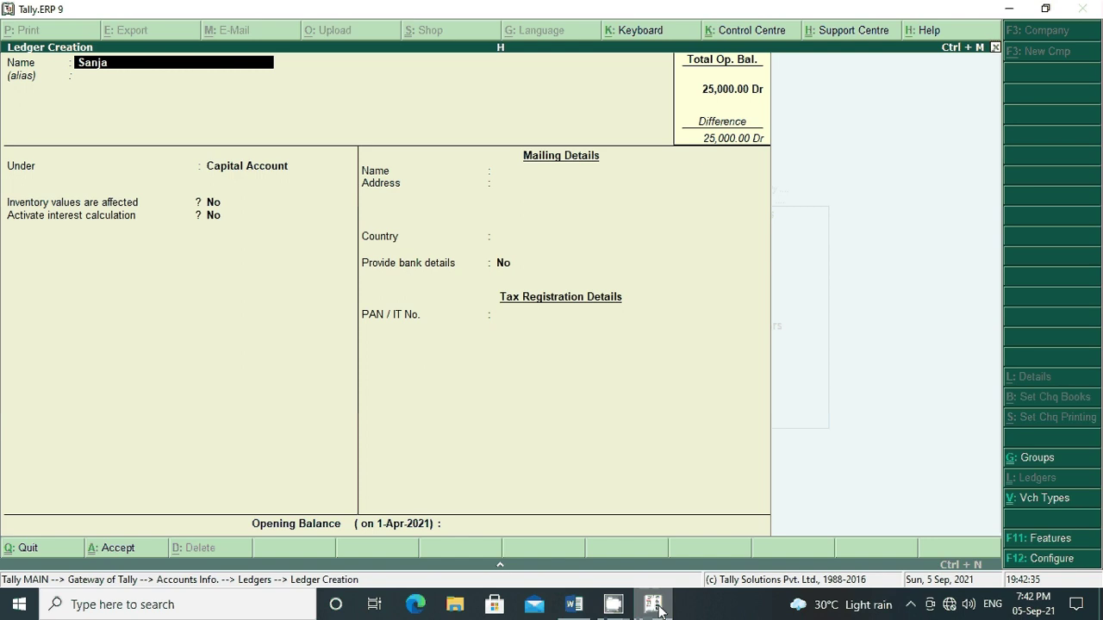
text(y a/c)
key(Return)
Step: Put the ledger under Sundry Debtors with pricing level Not Applicable, bill-by-bill balances Yes, and the remaining account options at their defaults
text(S)
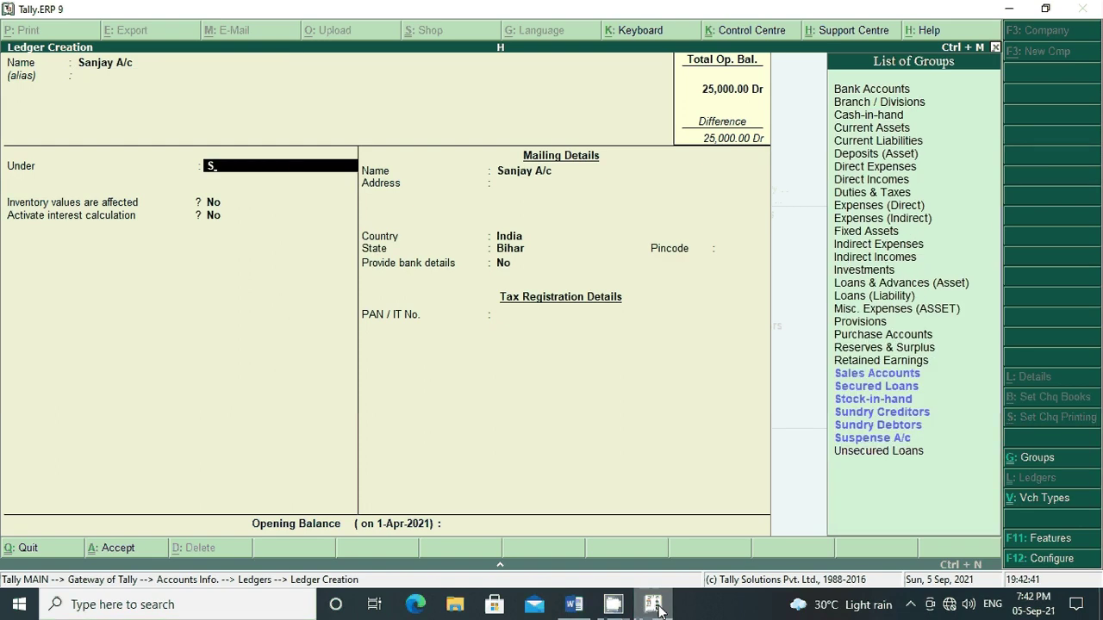
key(Up)
key(Up)
key(Return)
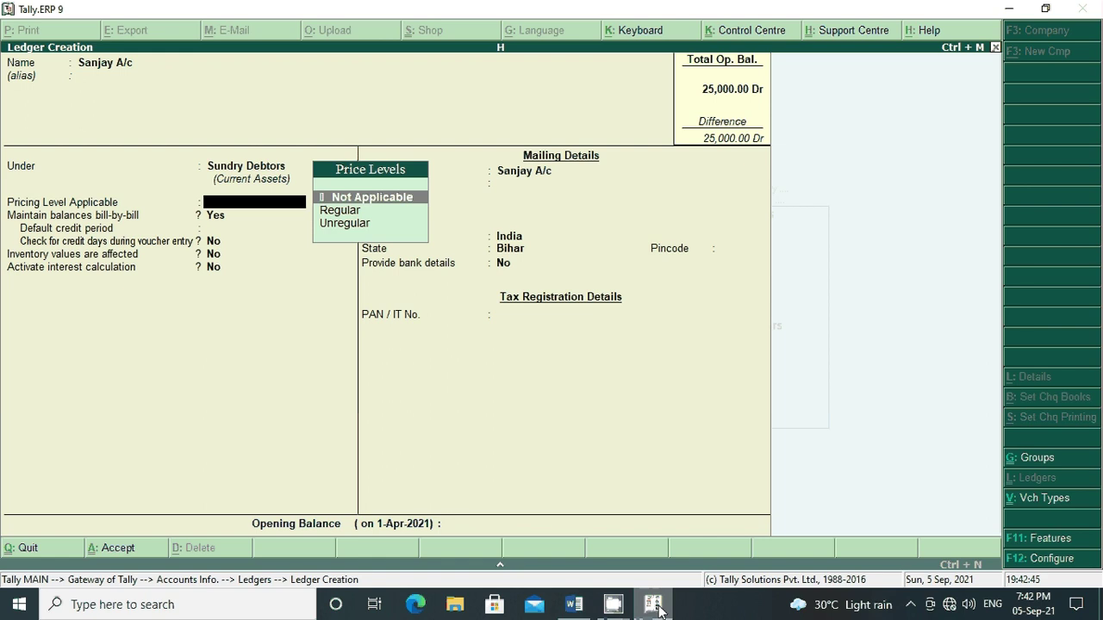
key(Return)
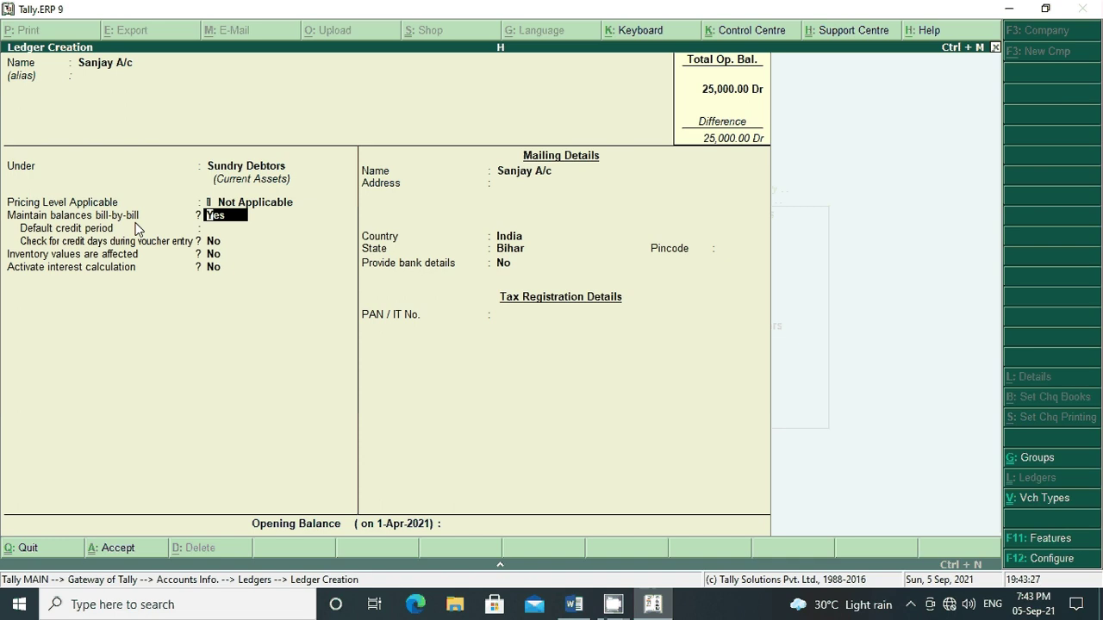
key(Return)
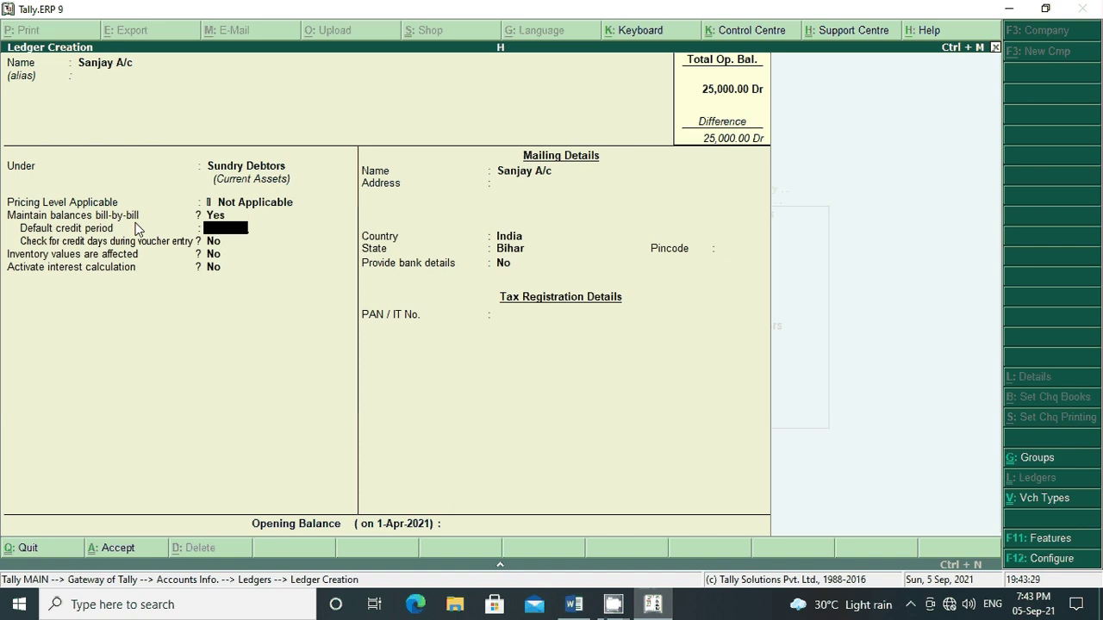
key(Return)
key(Return)
key(Return)
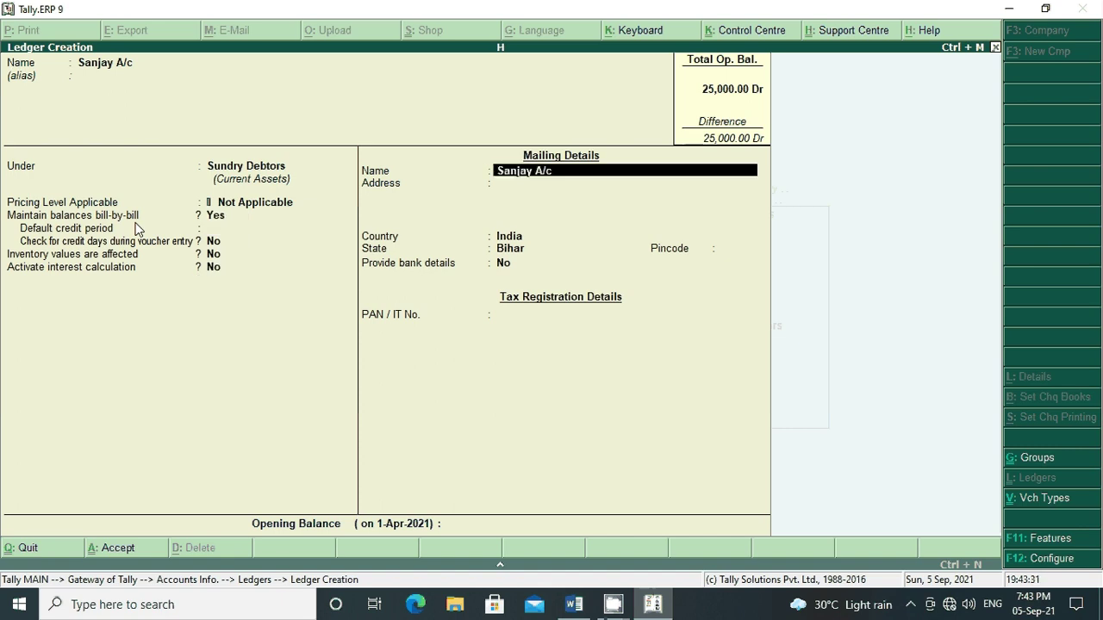
Step: Keep the default mailing and tax details, accept the customer ledger without an opening balance, and return to the Gateway of Tally
key(Return)
key(Return)
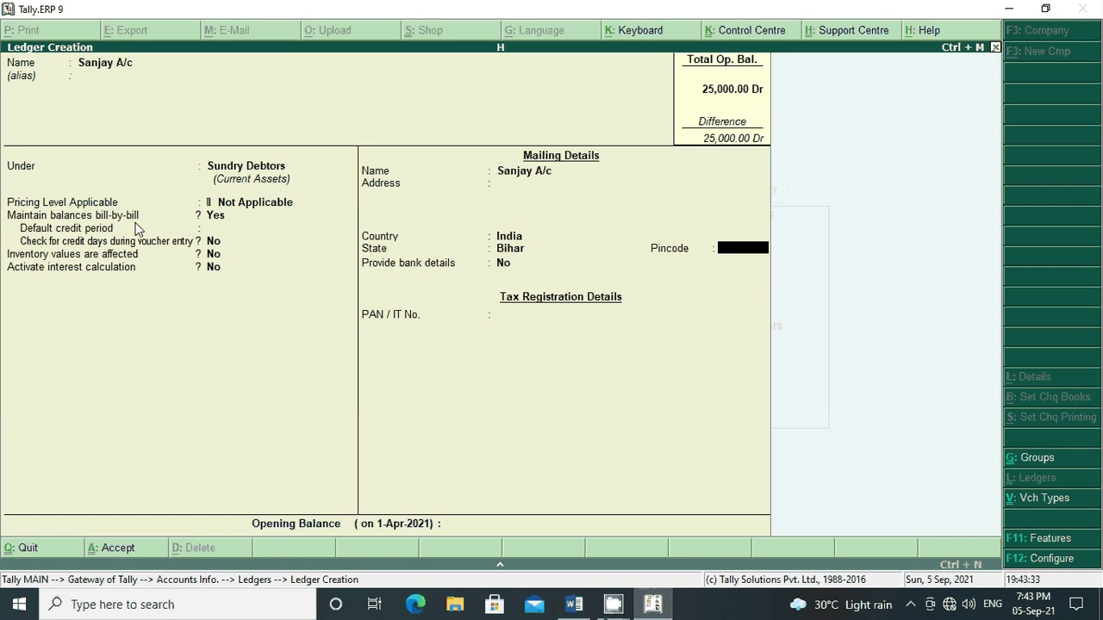
key(Return)
key(Return)
key(Return)
key(Return)
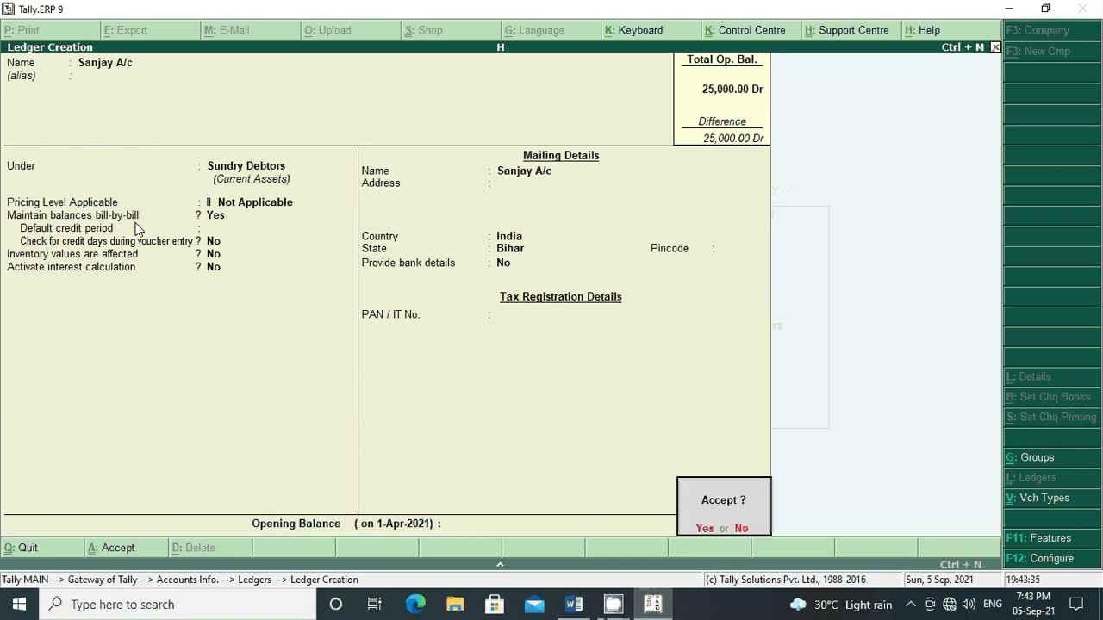
key(Return)
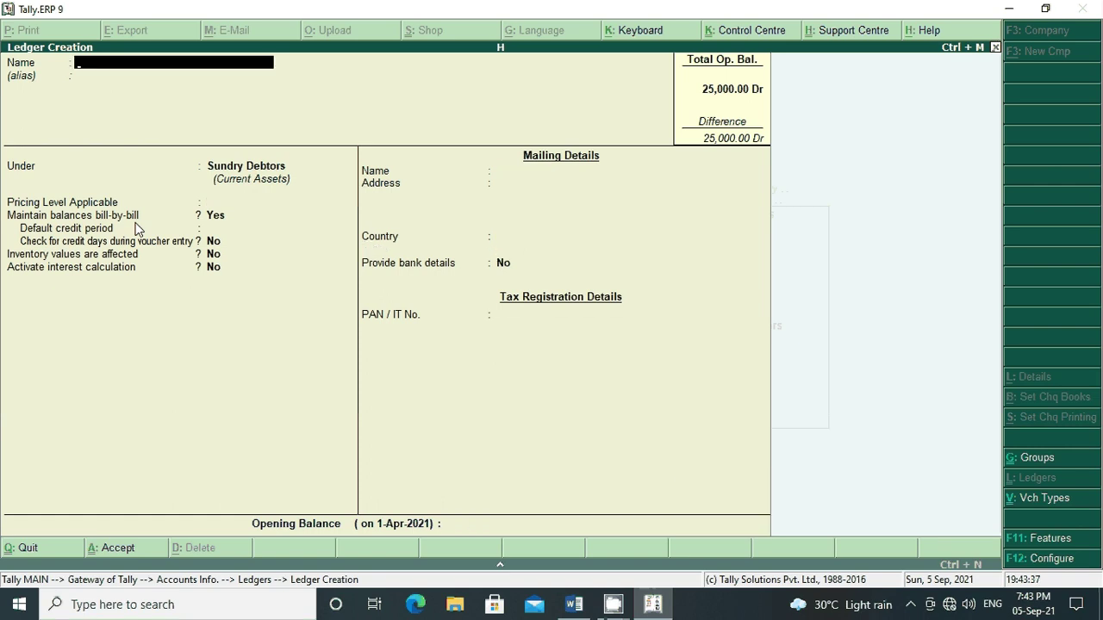
key(Escape)
key(Escape)
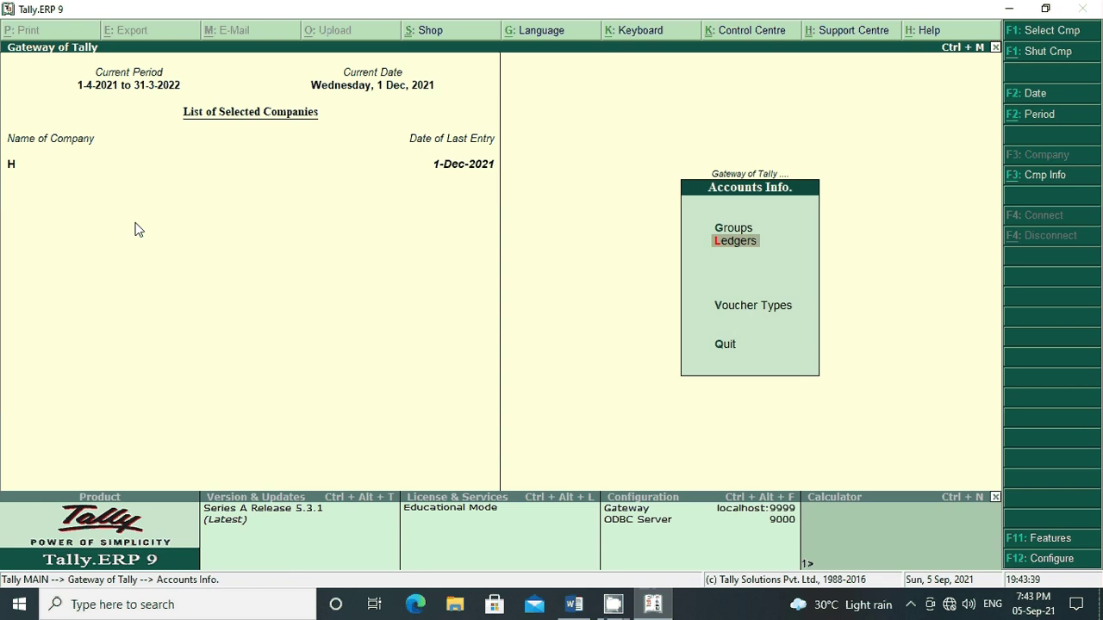
key(Escape)
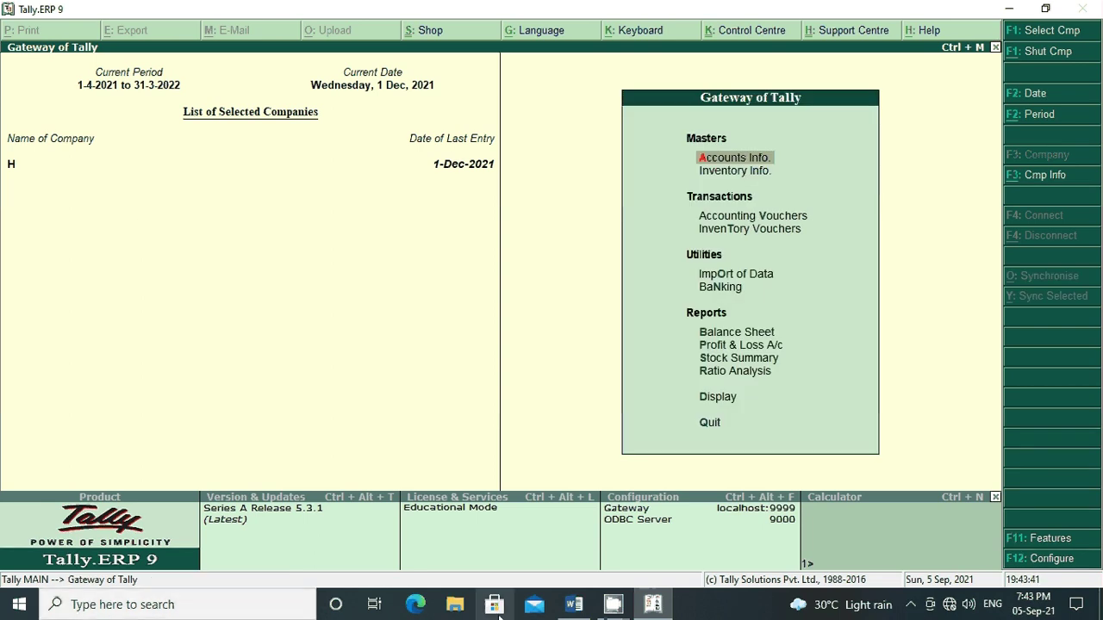
Step: Return to the Word notes and highlight the voucher-entry heading and the reference types New Reference, Against Reference, On Account and Advance
click(574, 604)
scroll(386, 393, down, 3)
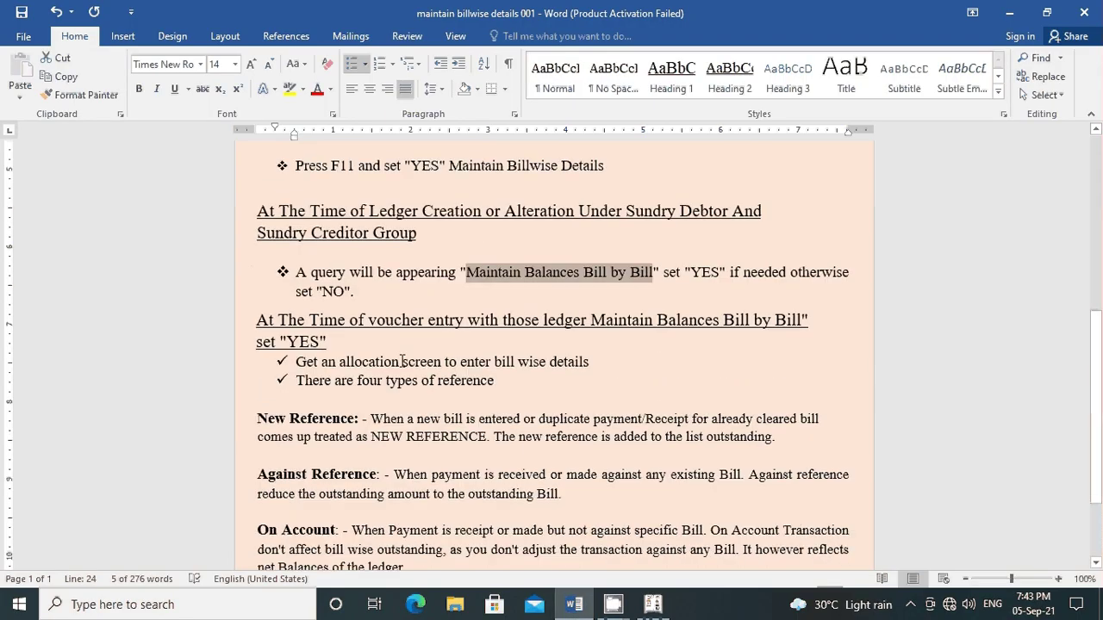
drag(259, 320, 818, 338)
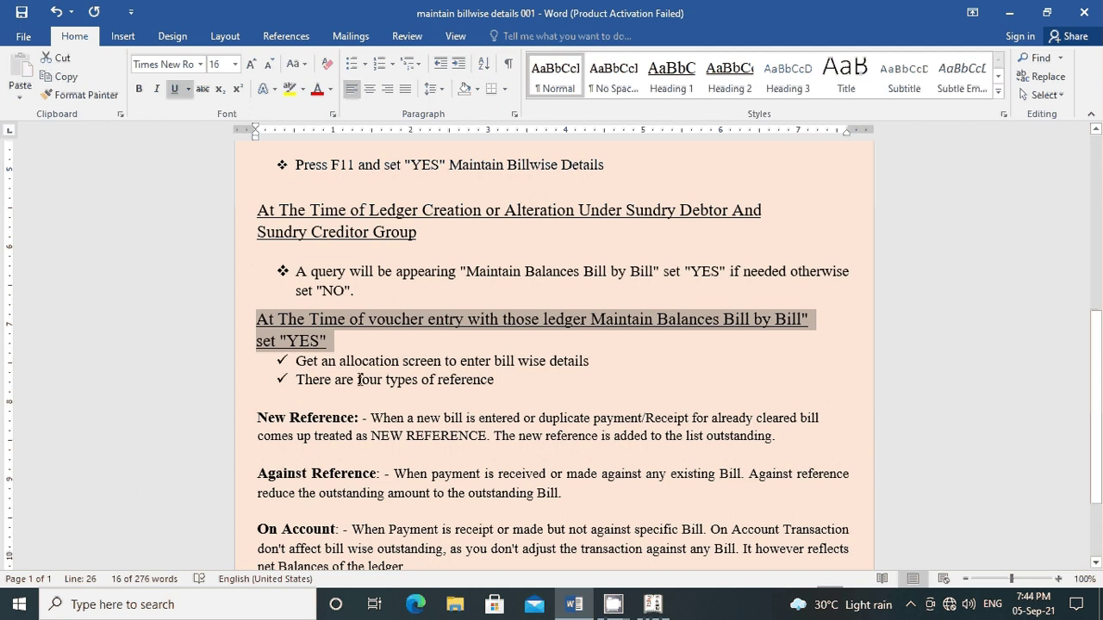
drag(359, 380, 503, 384)
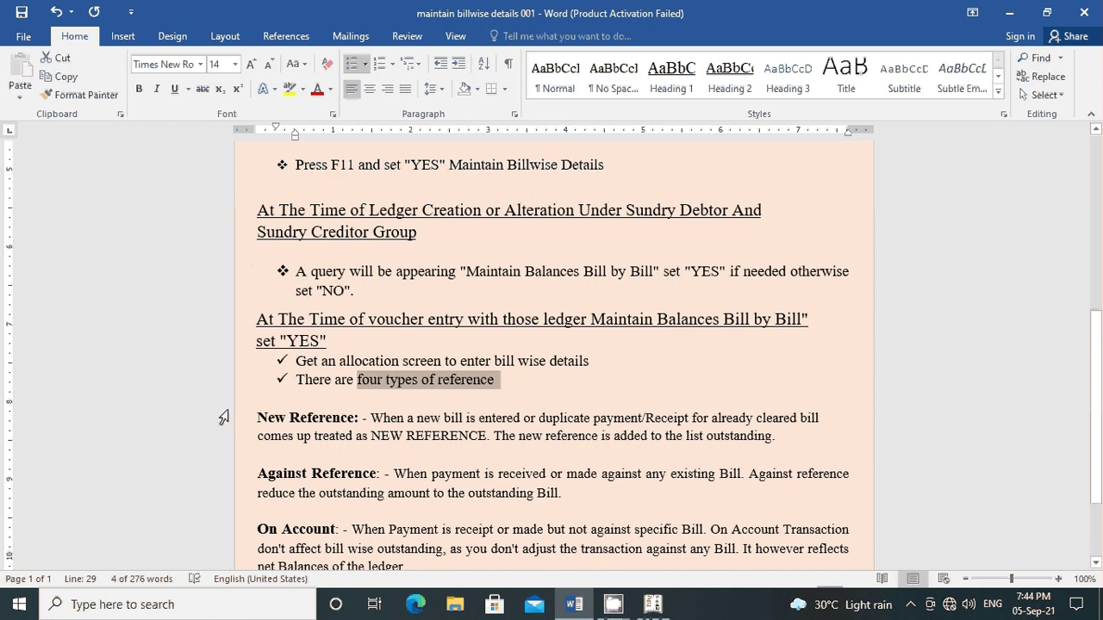
drag(258, 417, 359, 414)
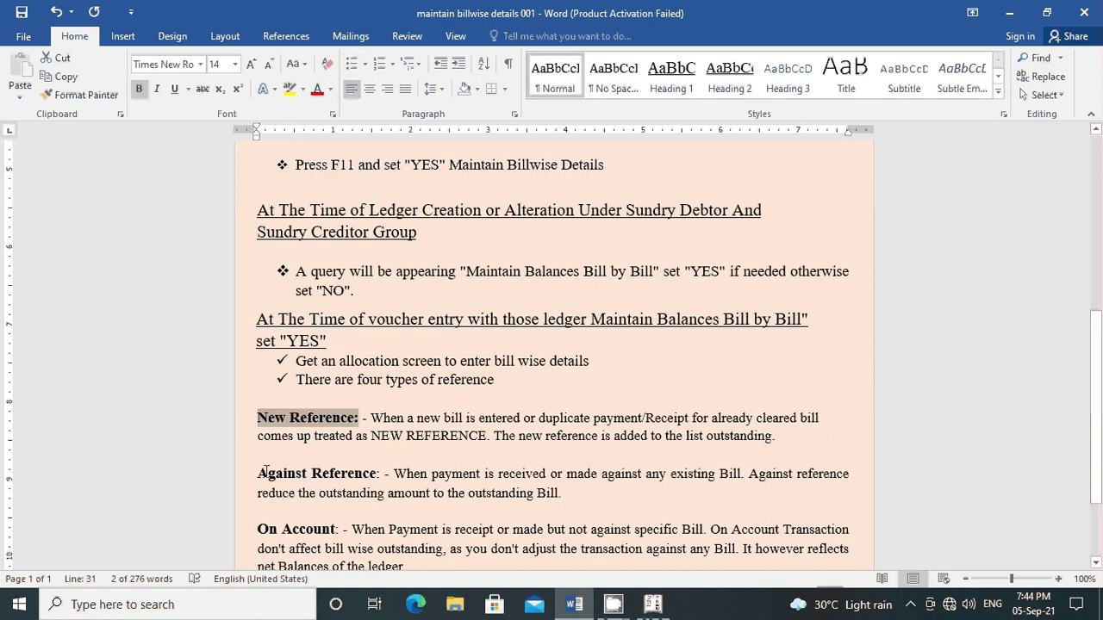
drag(258, 473, 376, 473)
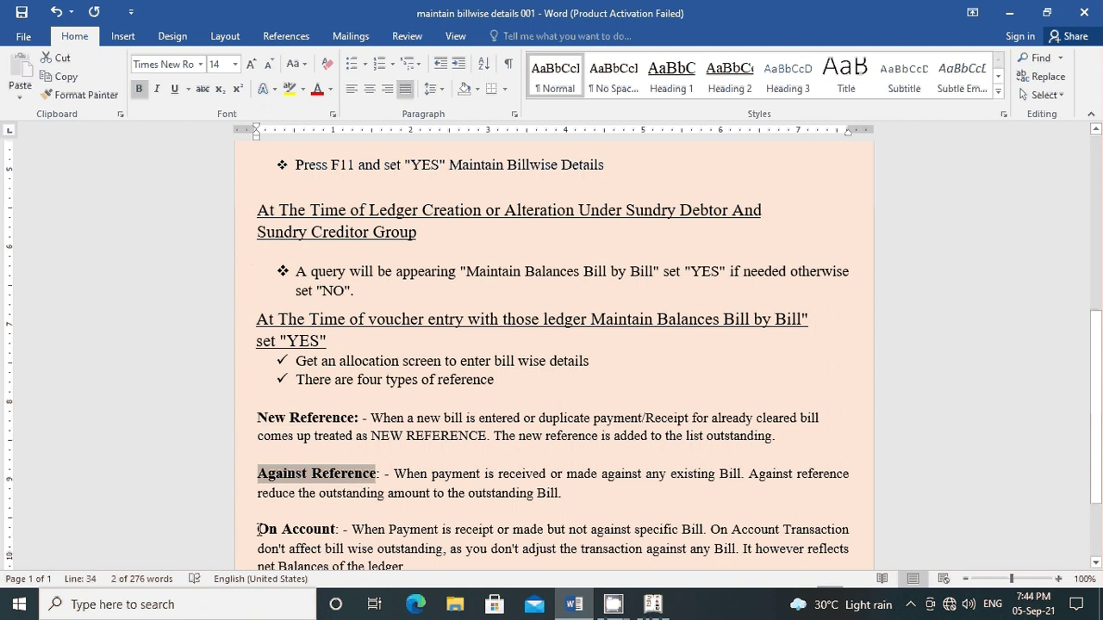
drag(258, 529, 335, 530)
scroll(388, 477, down, 3)
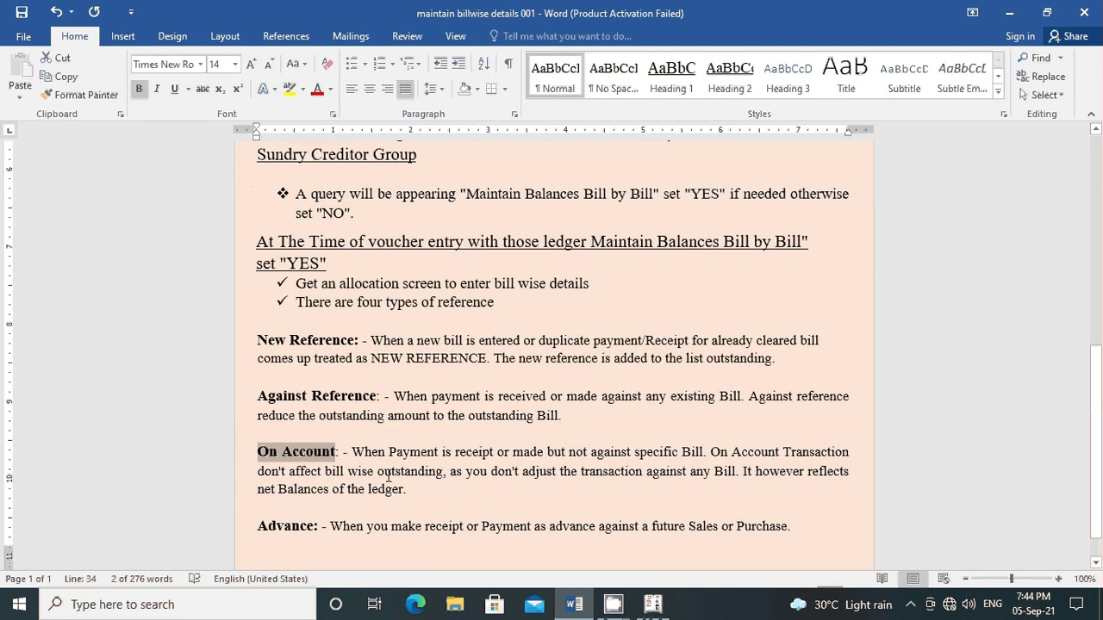
click(260, 487)
drag(274, 489, 318, 488)
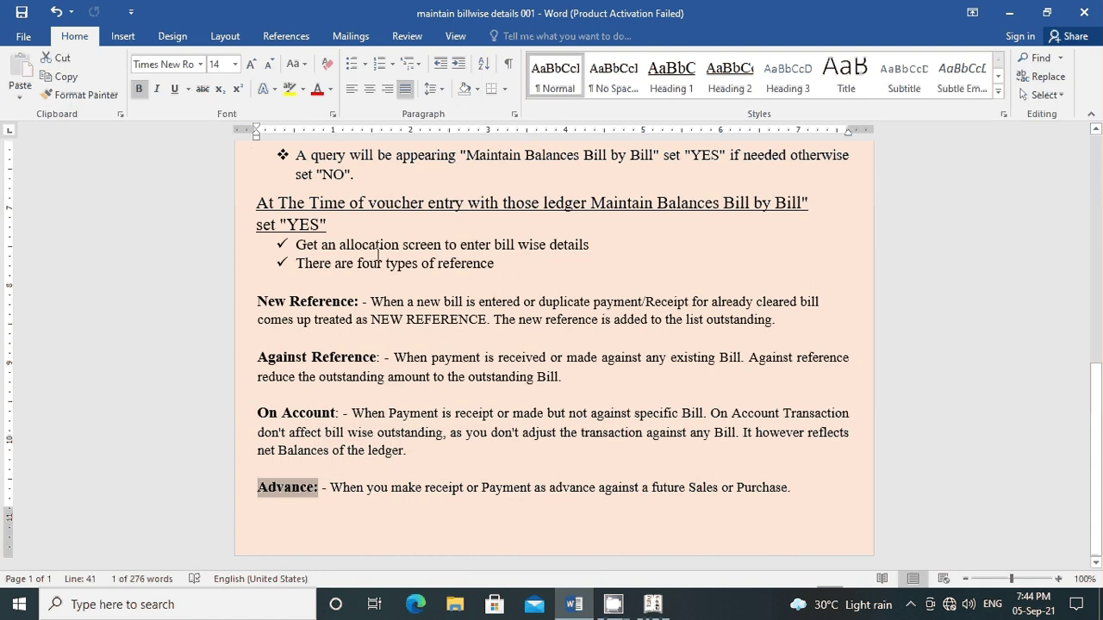
Step: Highlight the line about the bill-wise allocation screen and the New Reference condition "When a new bill is entered"
drag(596, 244, 296, 245)
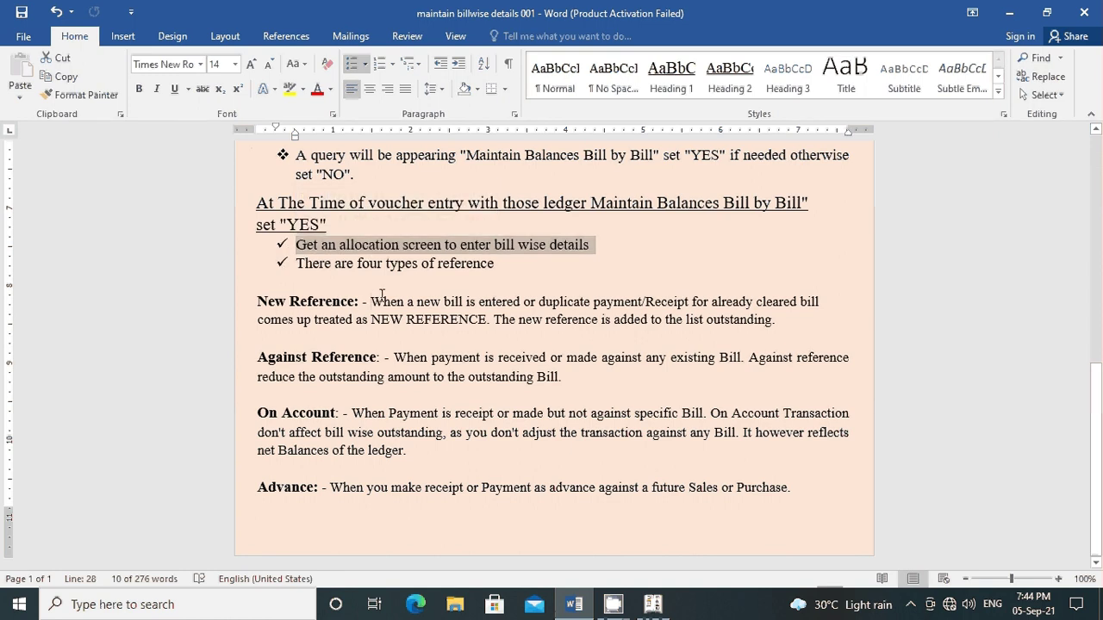
drag(381, 297, 524, 301)
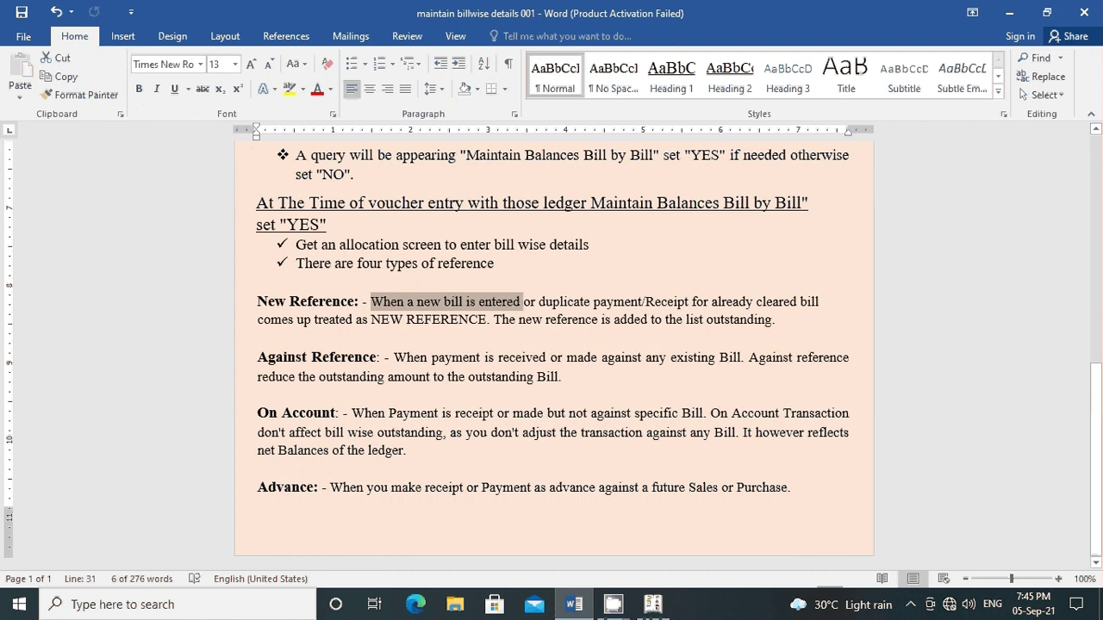
Step: Switch to Tally.ERP 9 and start a Sales voucher in voucher mode, keeping the date 1-Dec-2021 and leaving the reference blank
click(653, 606)
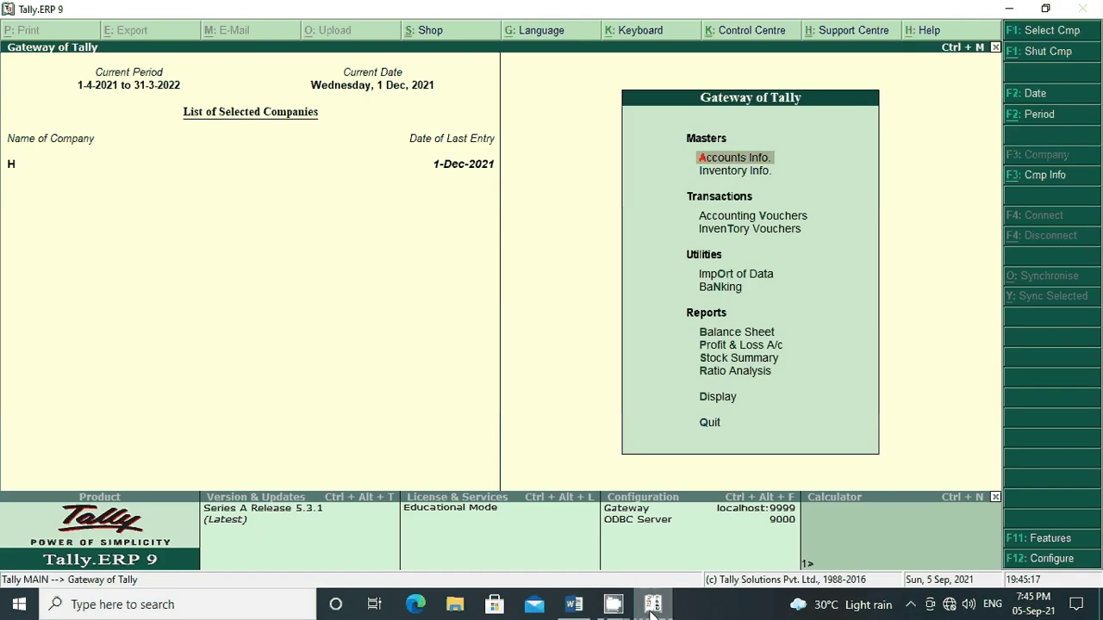
key(Down)
key(Down)
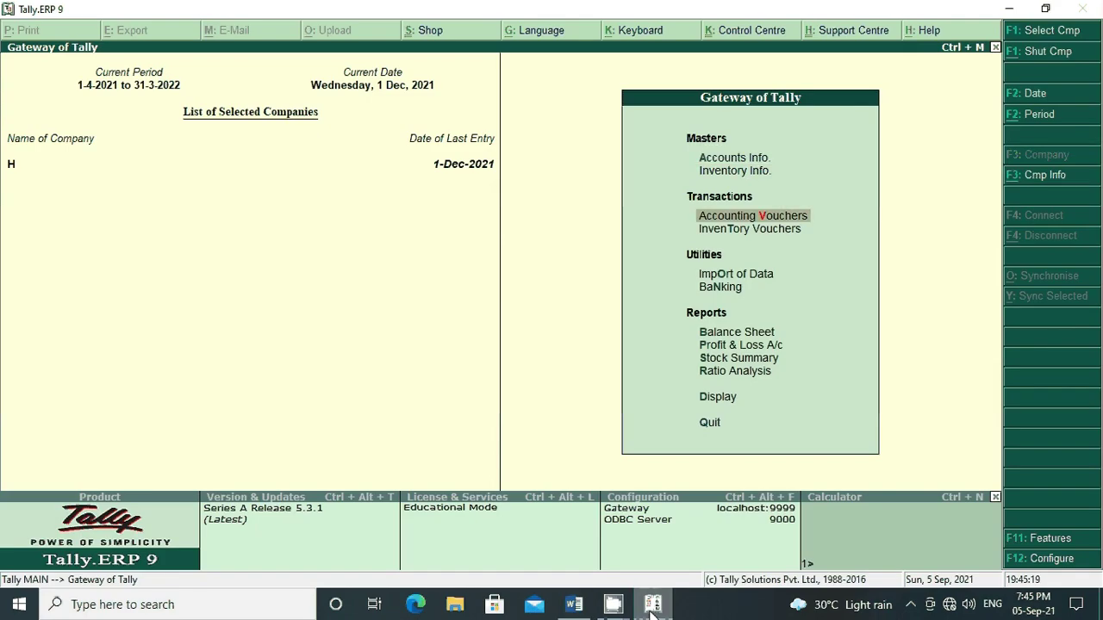
key(Return)
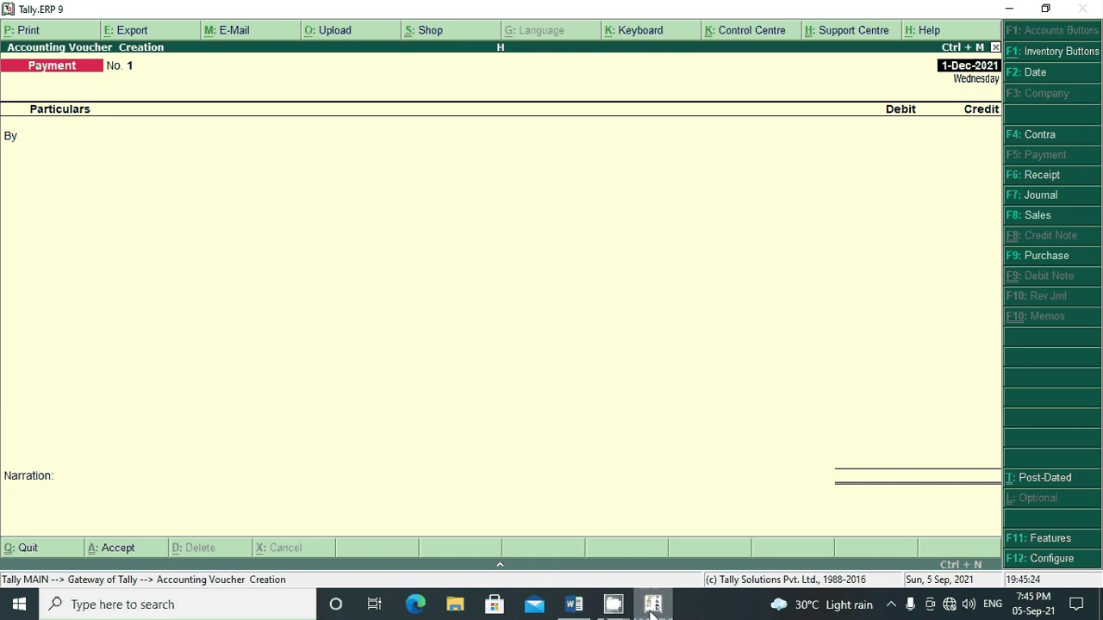
click(1022, 217)
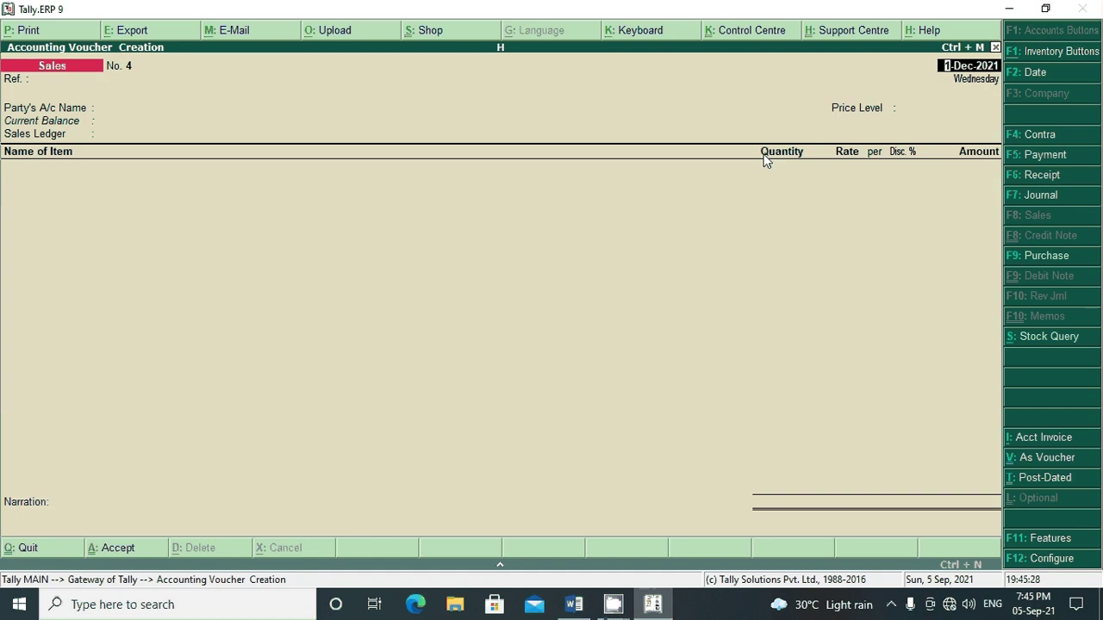
key(ctrl+v)
key(Return)
key(Return)
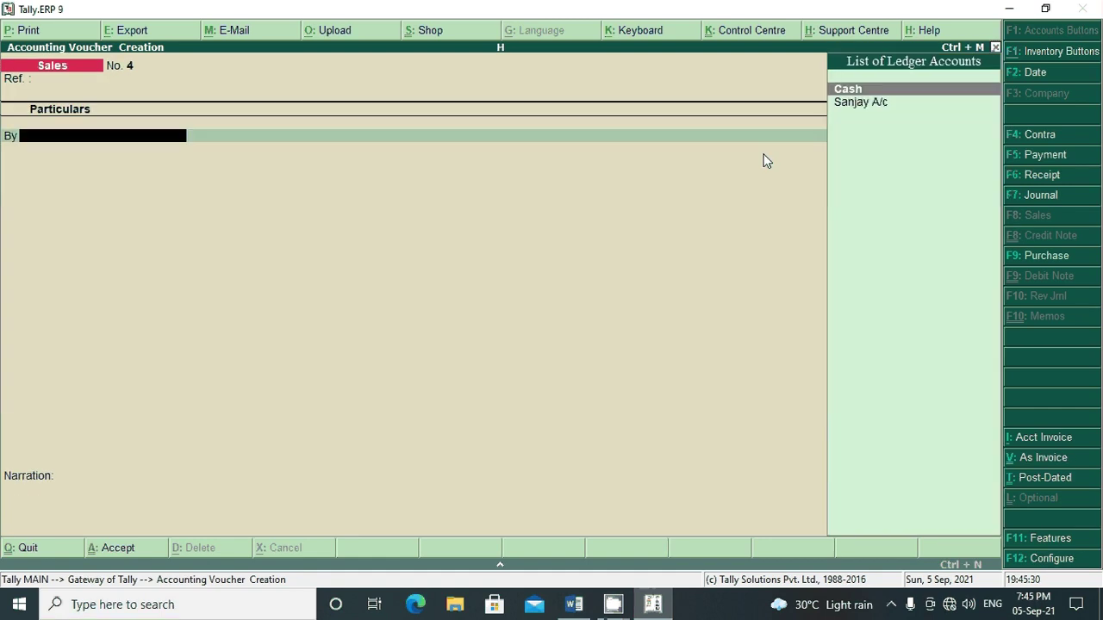
Step: Debit the customer ledger 50,000 in the sales voucher, leaving the buyer's details at their defaults
key(Down)
key(Return)
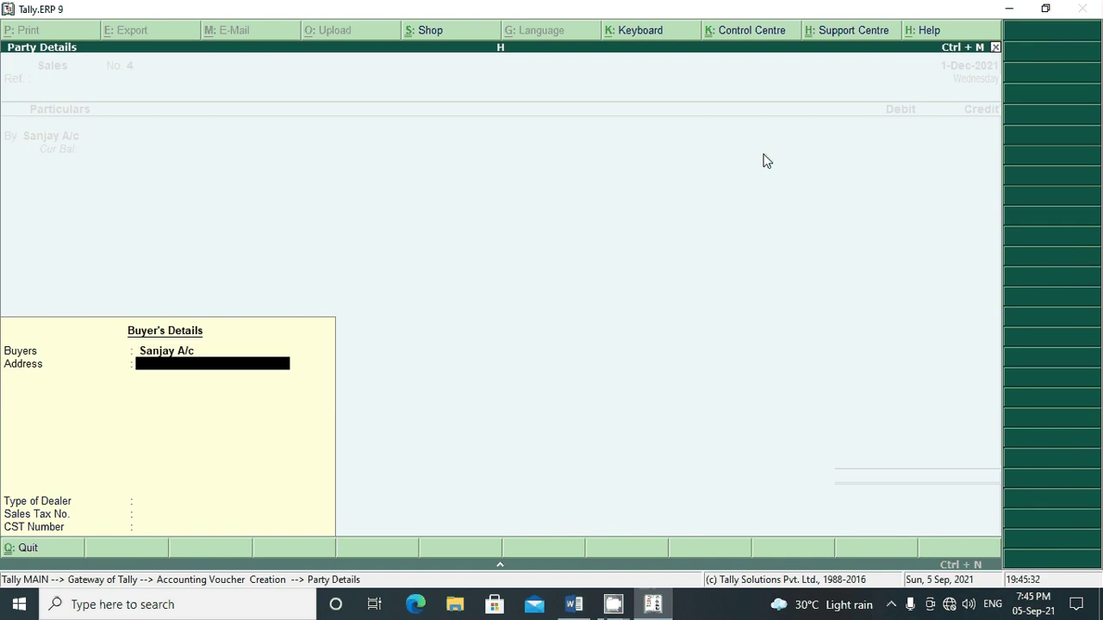
key(Return)
key(Return)
key(Return)
key(Return)
text(5)
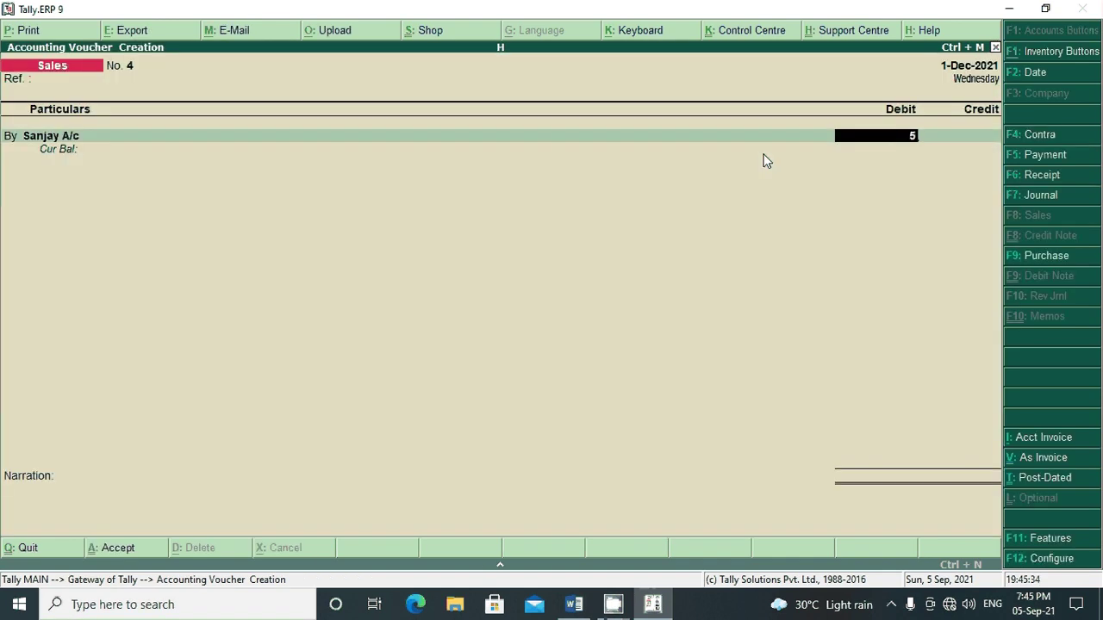
text(0,000)
key(Return)
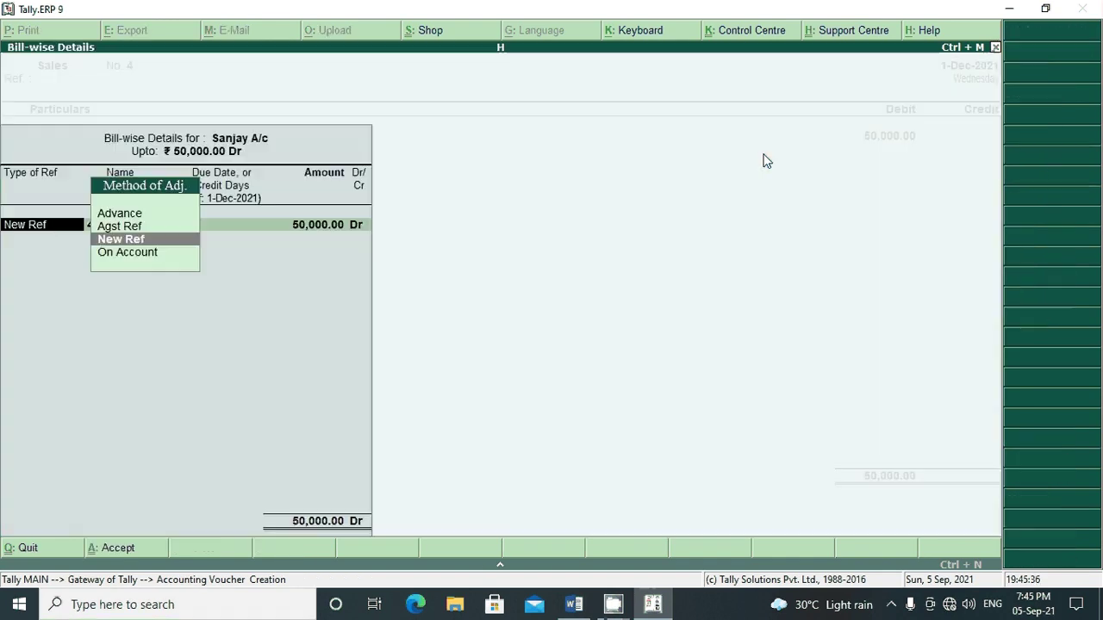
Step: Allocate the 50,000 debit to a New Ref bill named San-01 with 25 days of credit
key(Return)
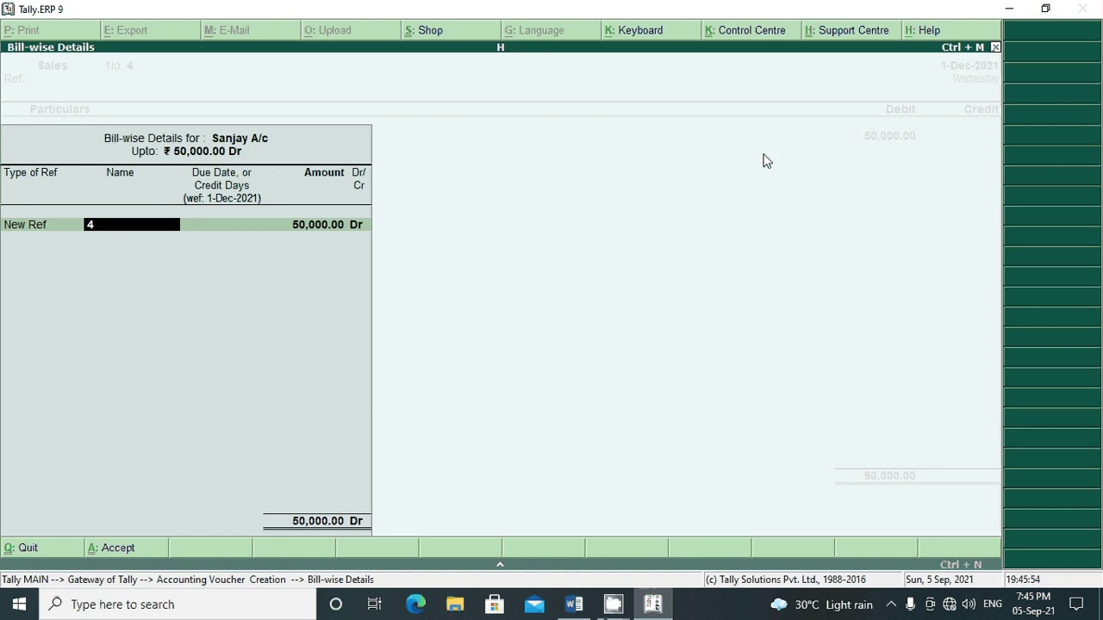
text(San-01)
key(Return)
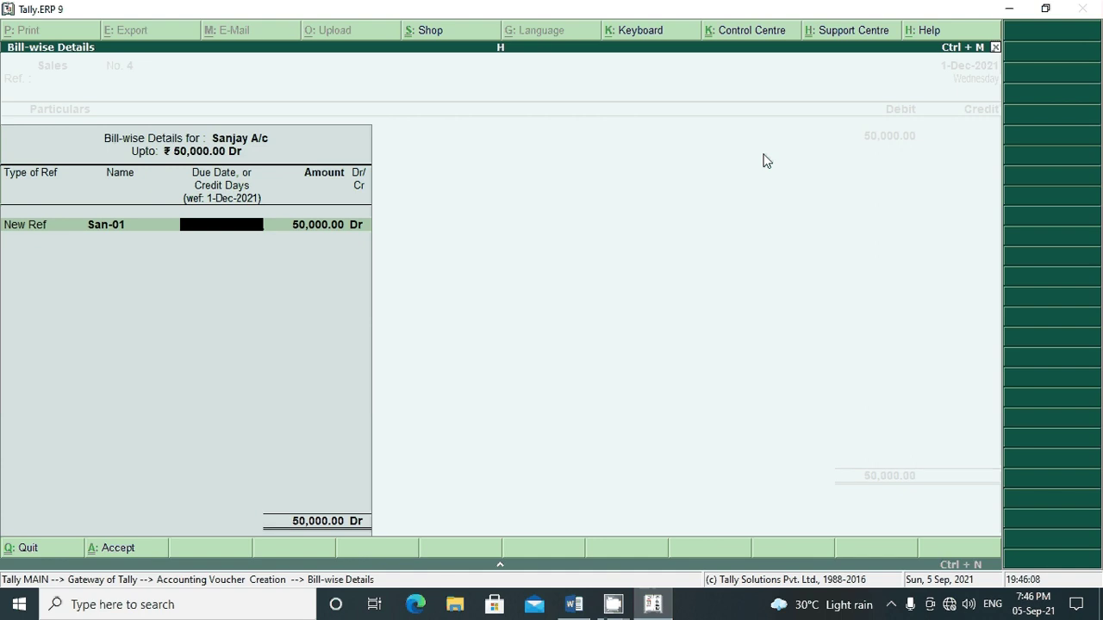
text(25)
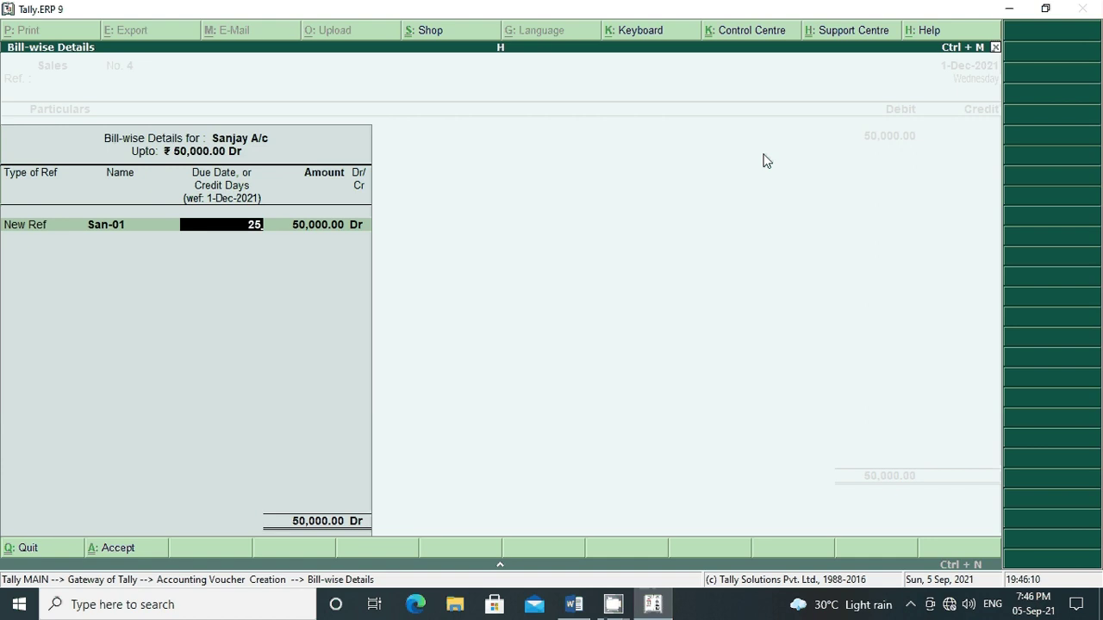
key(Return)
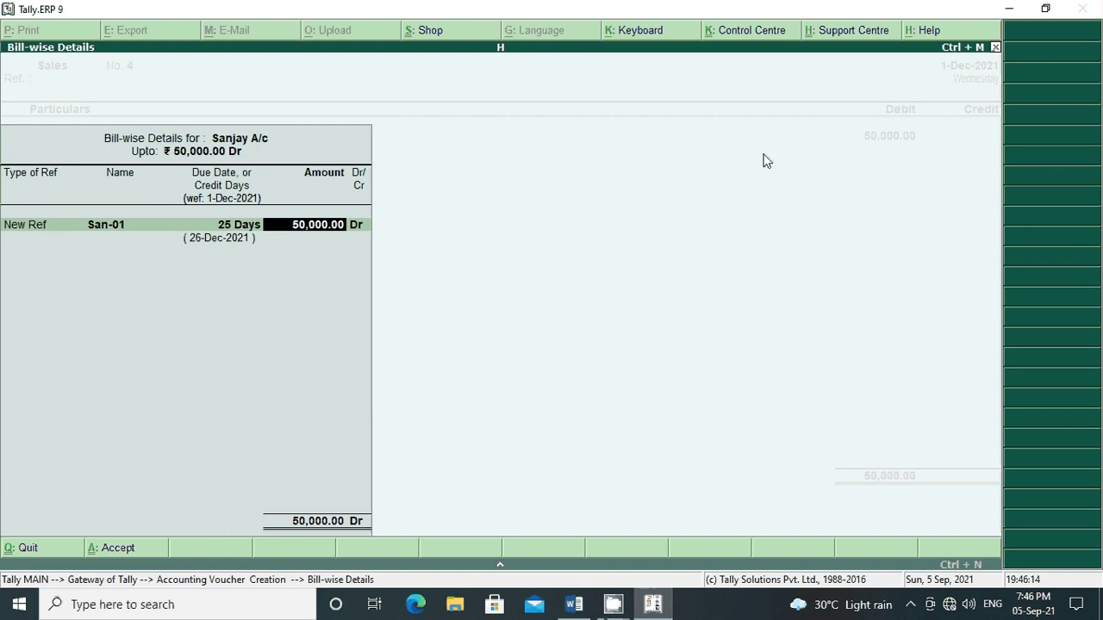
key(Return)
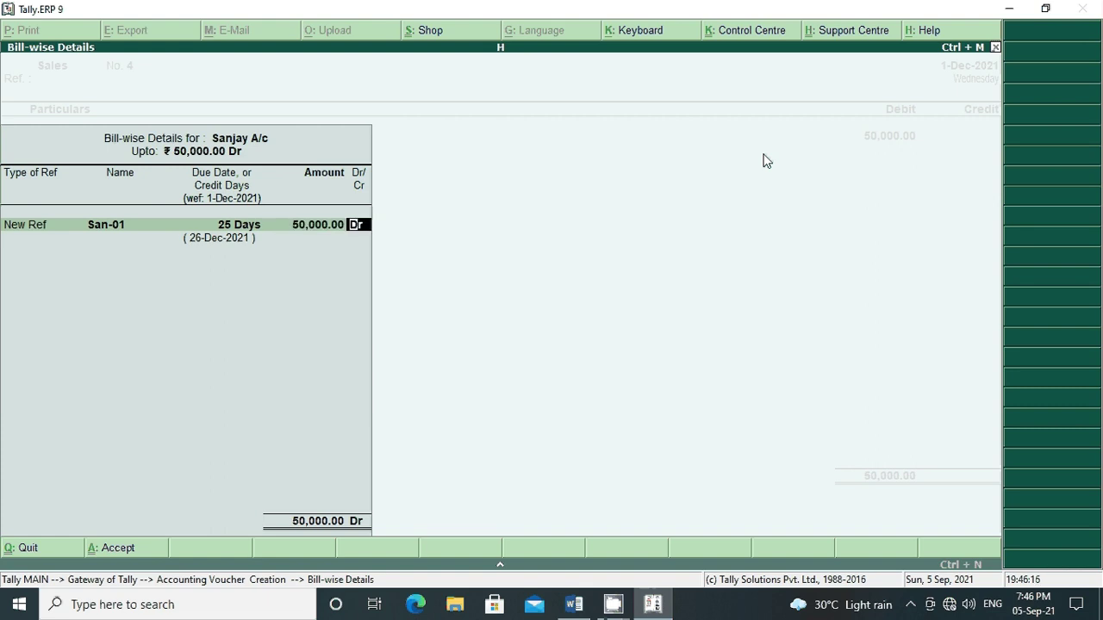
key(Return)
Step: Credit the Sale ledger 50,000, leave the narration blank and accept the sales voucher
key(Return)
key(Return)
key(Return)
key(Return)
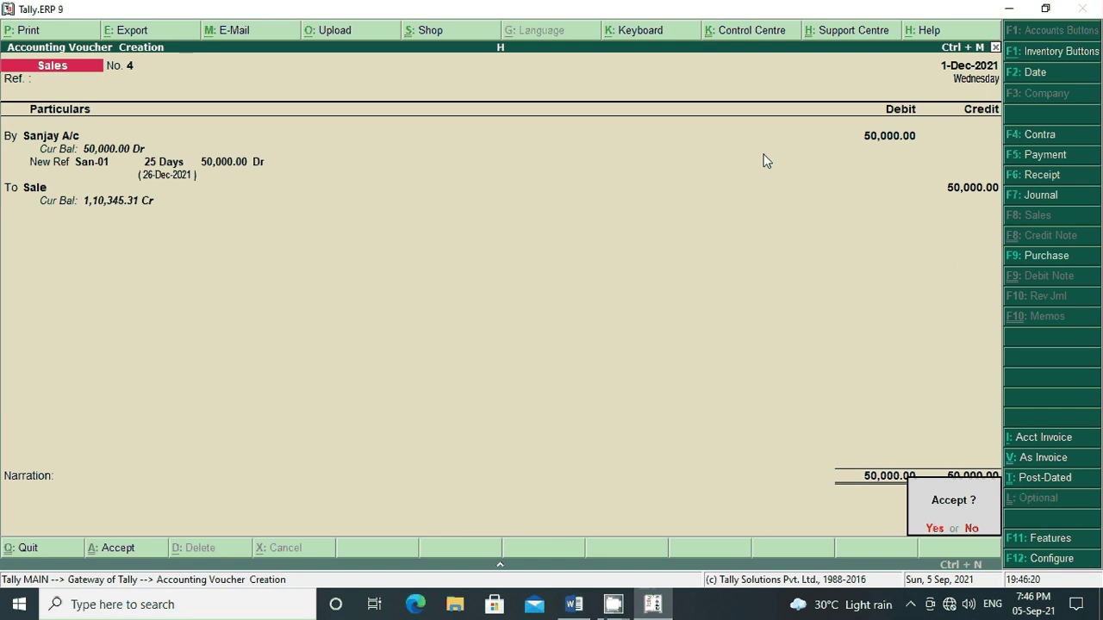
key(Return)
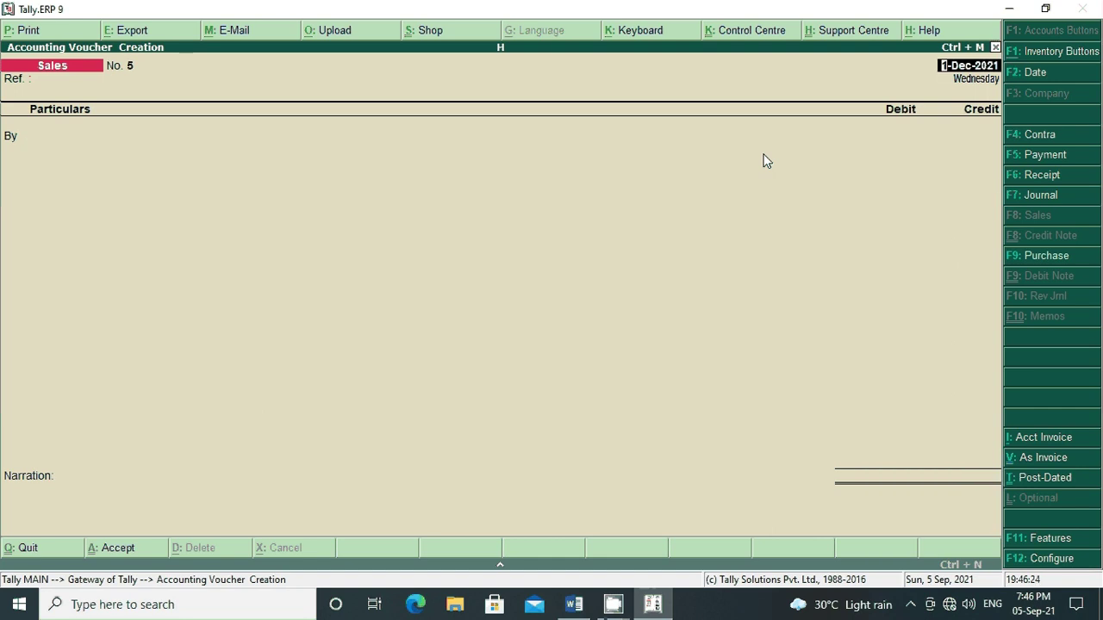
Step: Set the date of the new sales voucher to 1-Jan-2022
key(F2)
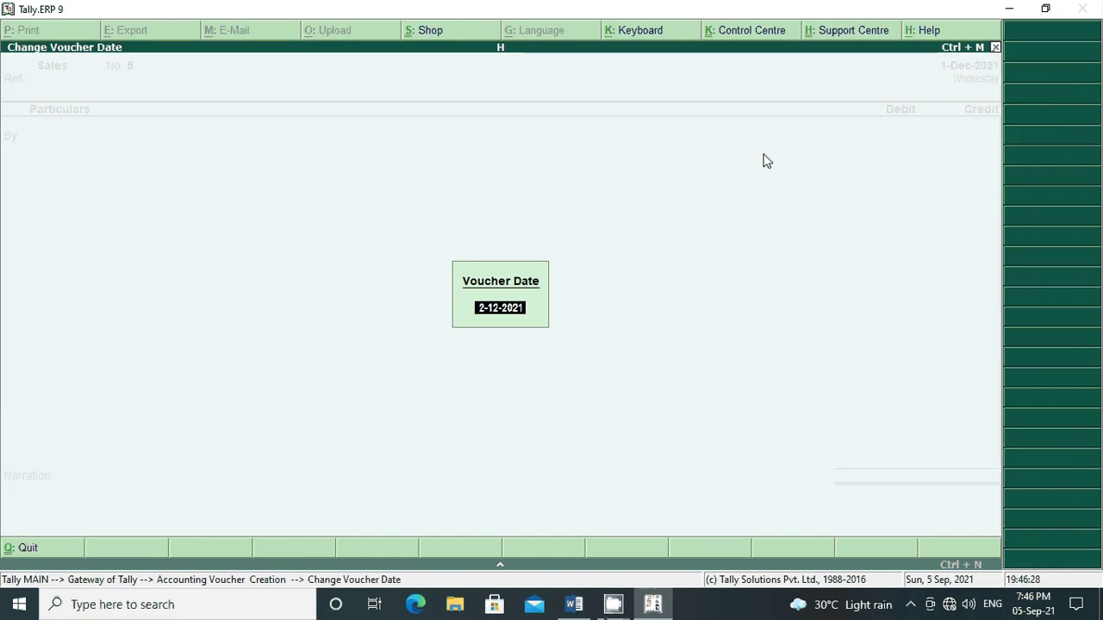
key(BackSpace)
text(1-1)
key(Return)
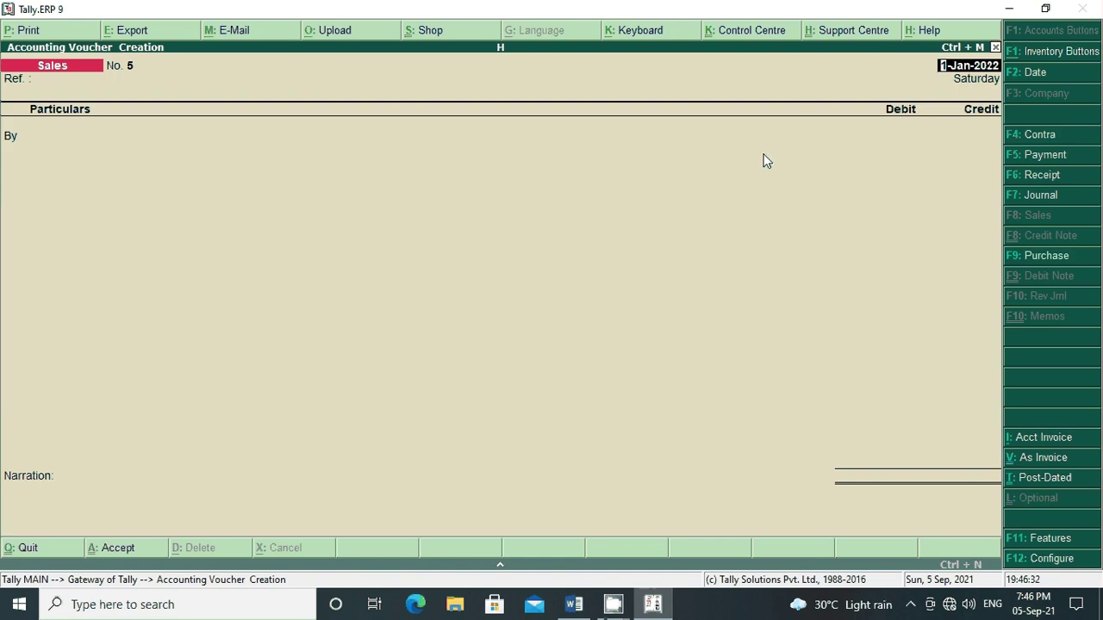
Step: Debit the customer ledger 90,000 in the second sales voucher, keeping the reference blank and the default buyer's details
key(Return)
key(Down)
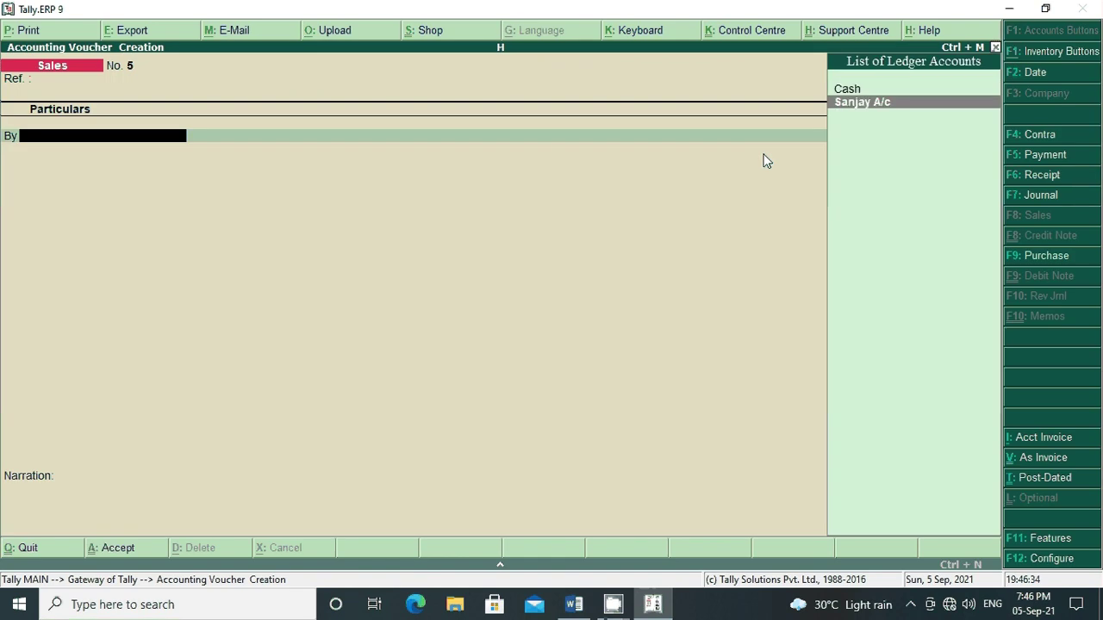
key(Return)
key(Return)
key(Return)
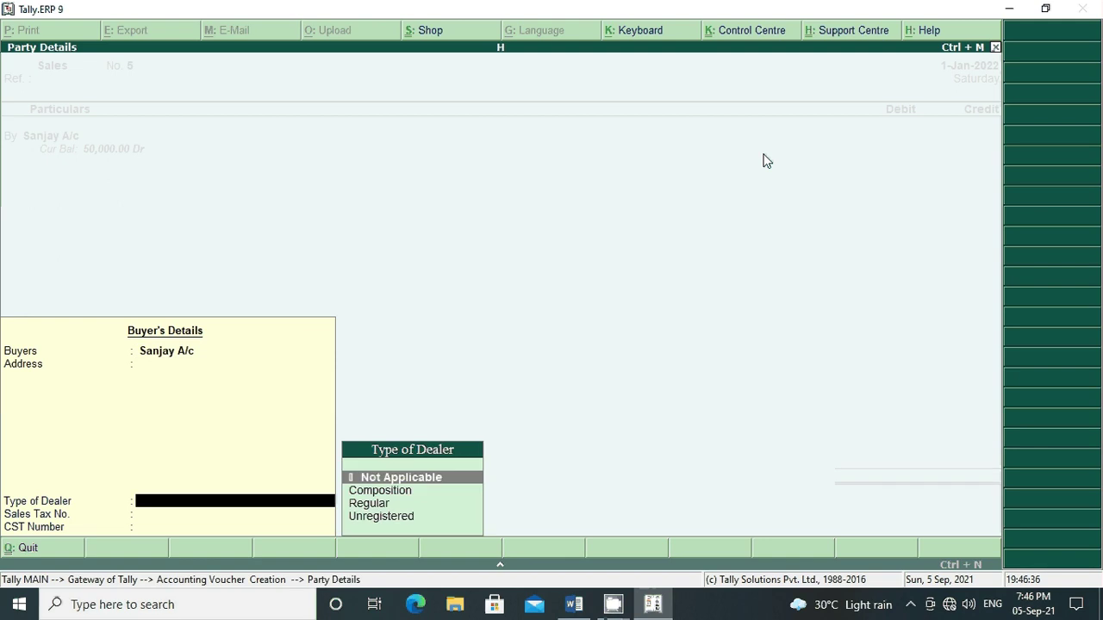
key(Return)
key(Return)
key(Return)
text(9)
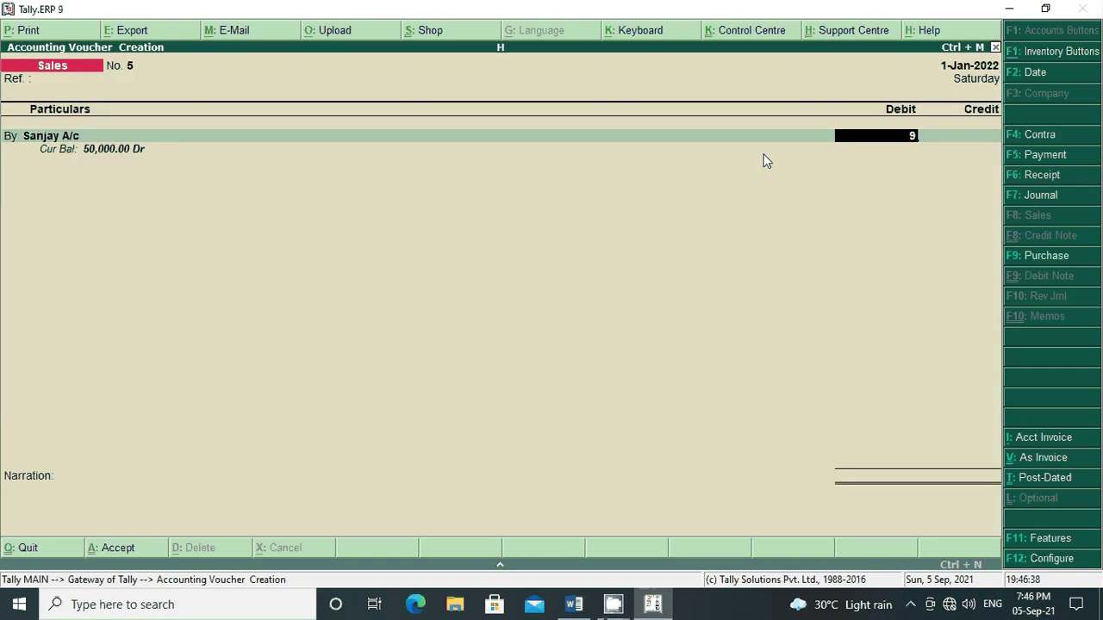
text(0,00000)
key(Return)
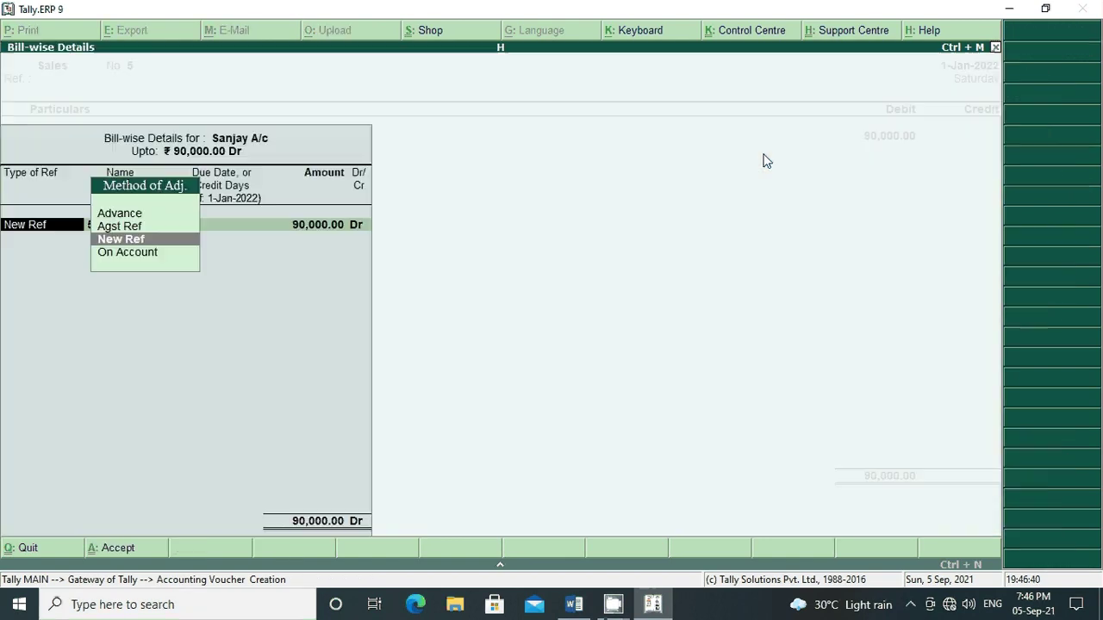
Step: Allocate the 90,000 debit to a New Ref bill named San-02 with 28 days of credit
key(Return)
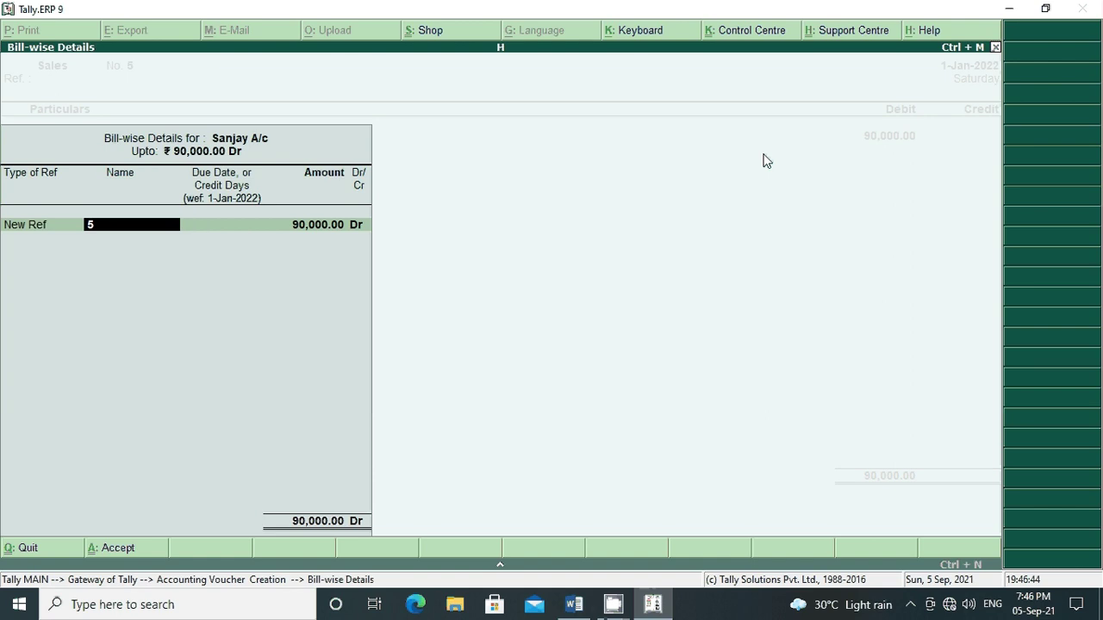
text(San-02)
key(Return)
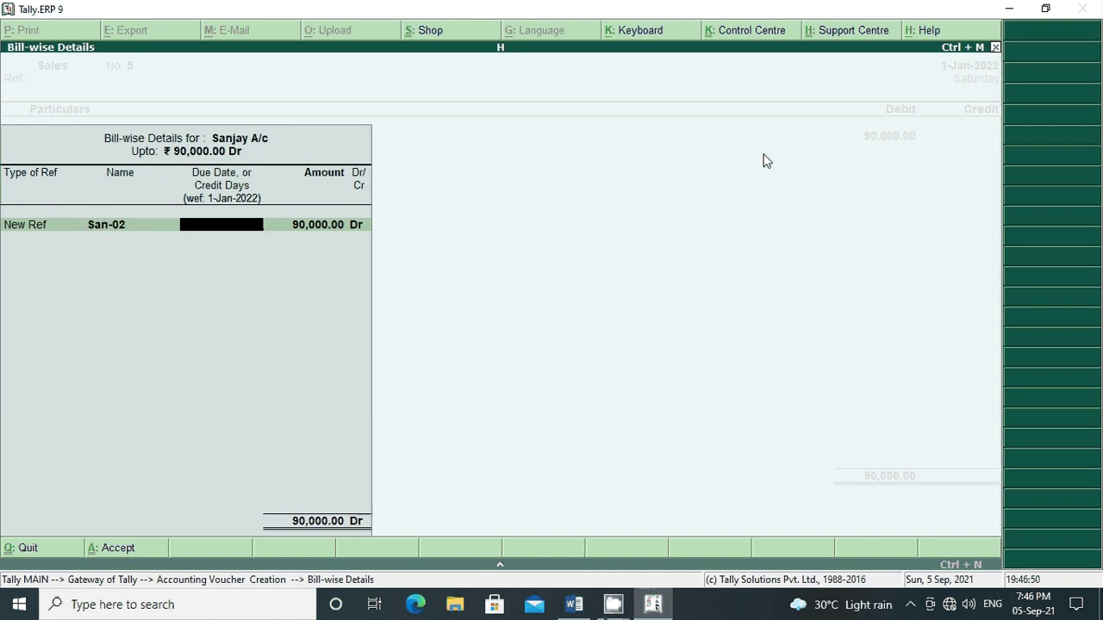
text(28)
key(Return)
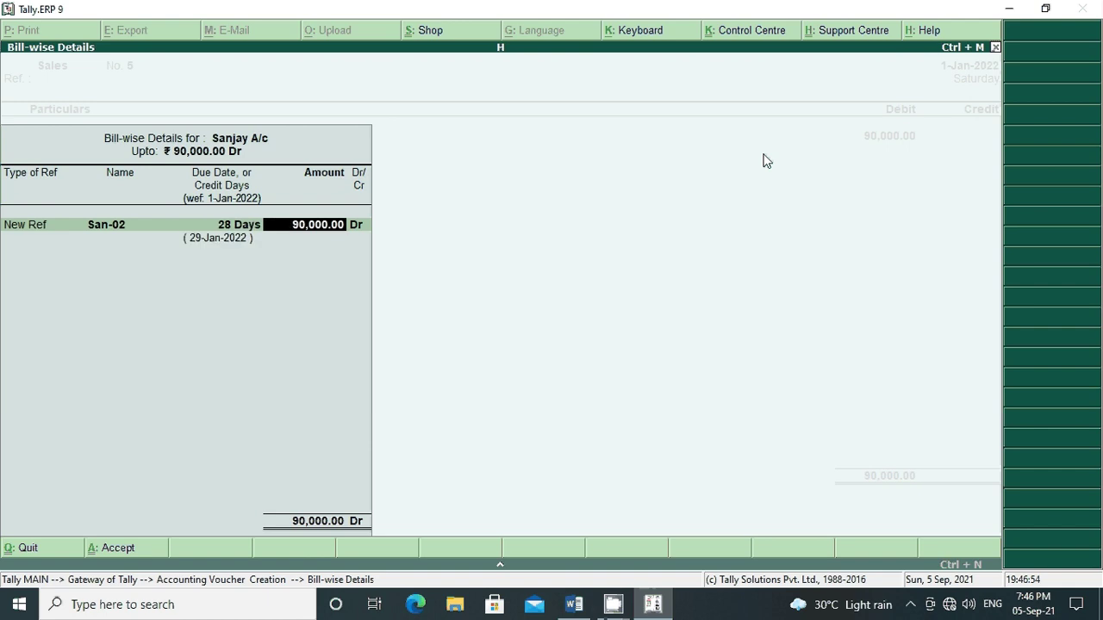
key(Return)
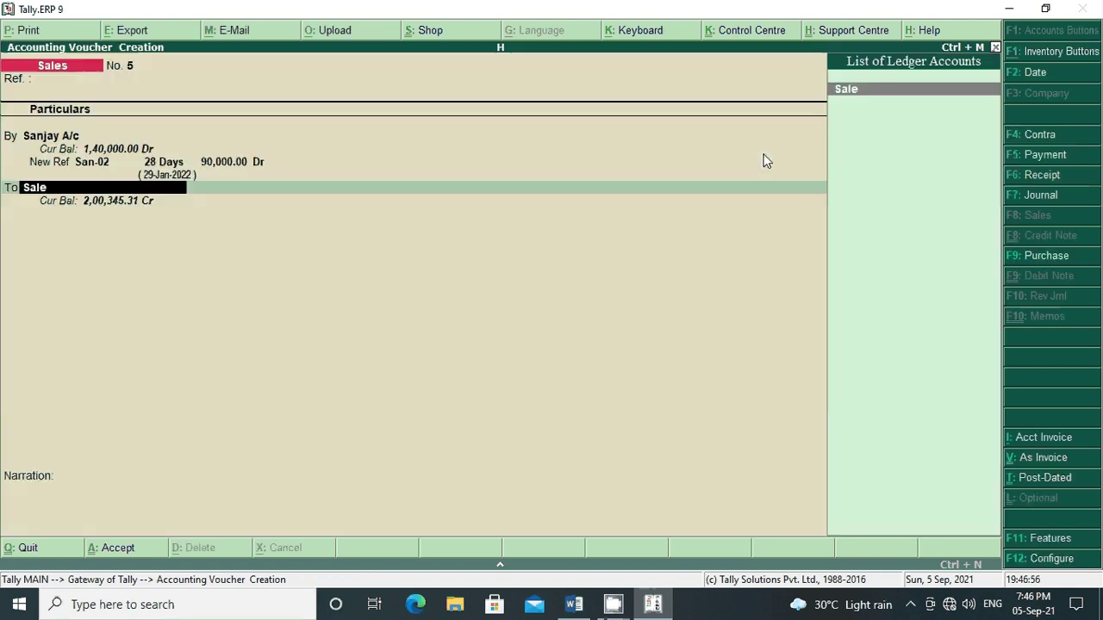
Step: Credit the Sale ledger 90,000 and accept the second sales voucher without a narration
key(Return)
key(Return)
key(Return)
key(Return)
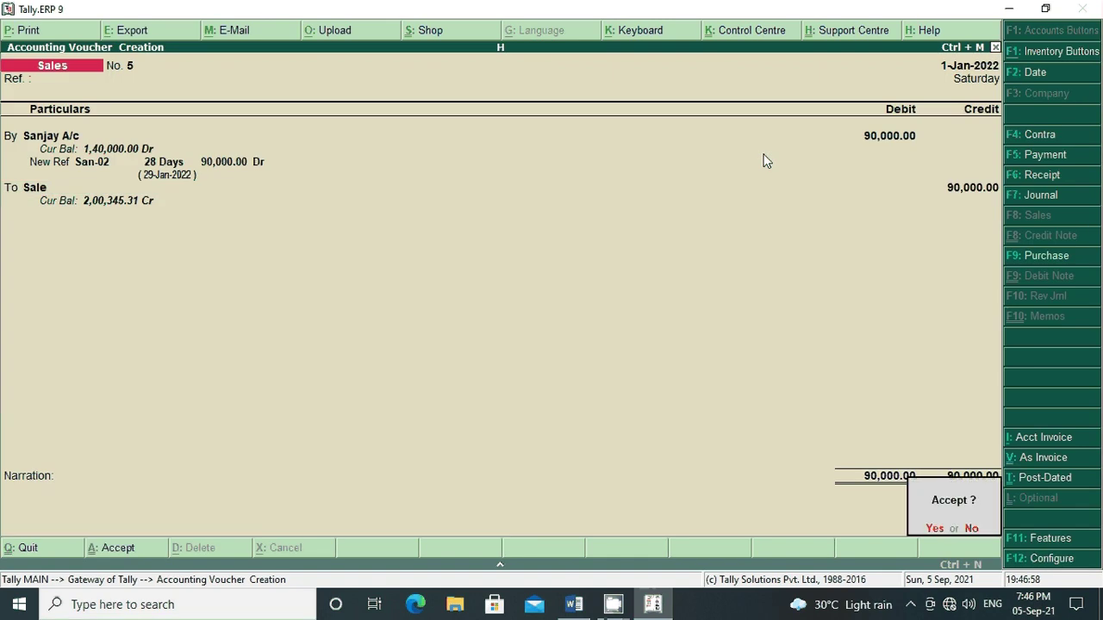
key(Return)
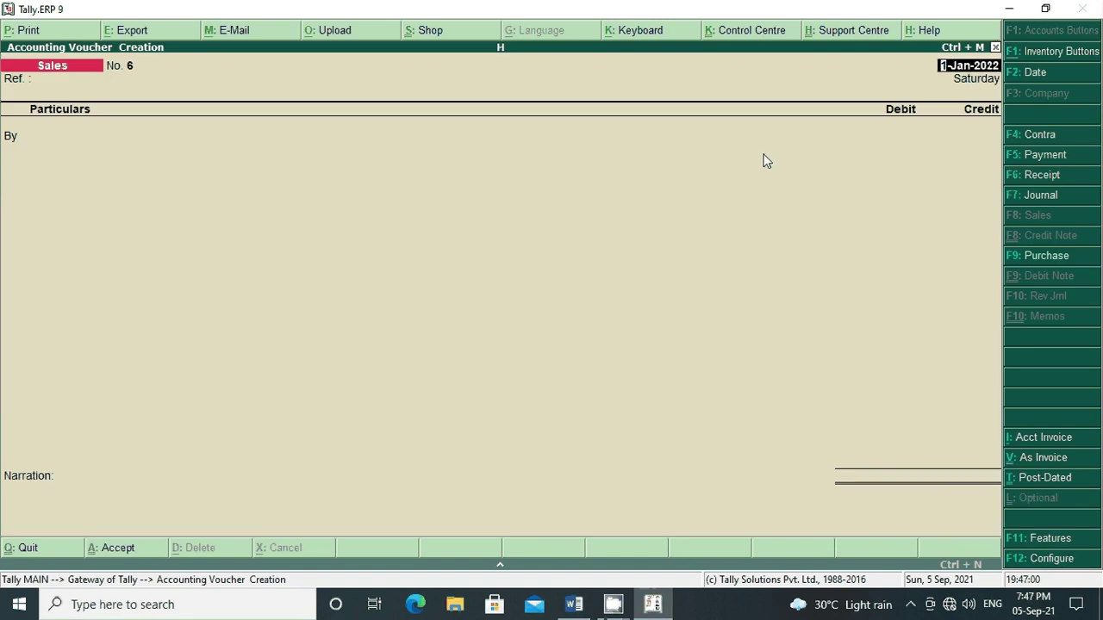
Step: Switch to the Word notes and highlight the Against Reference heading and its condition "When payment is received or made against any existing Bill"
click(574, 604)
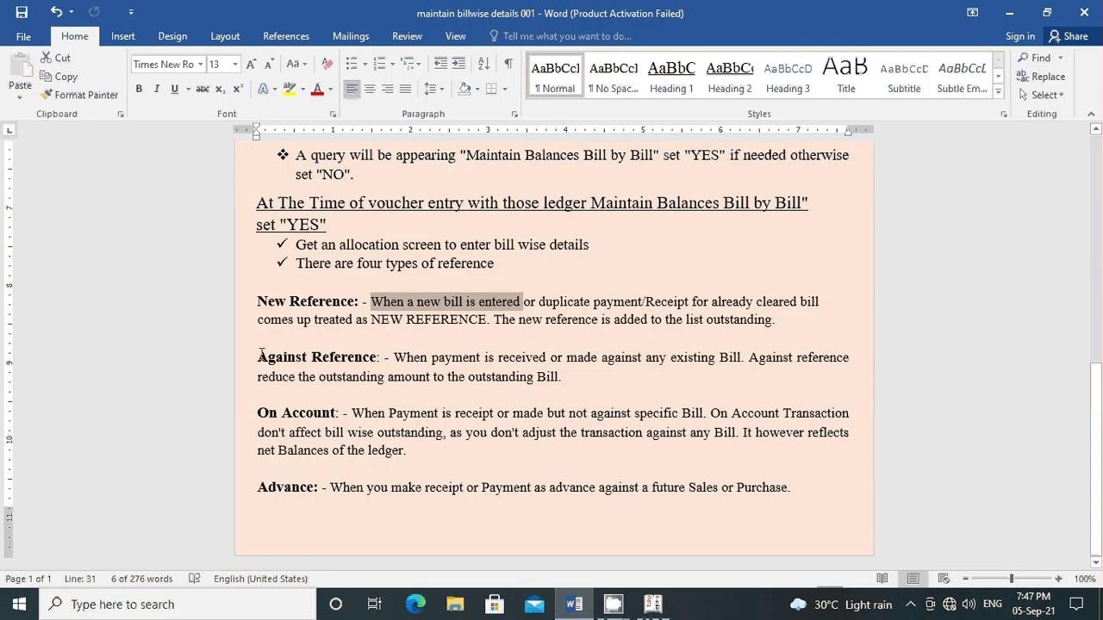
drag(258, 357, 376, 356)
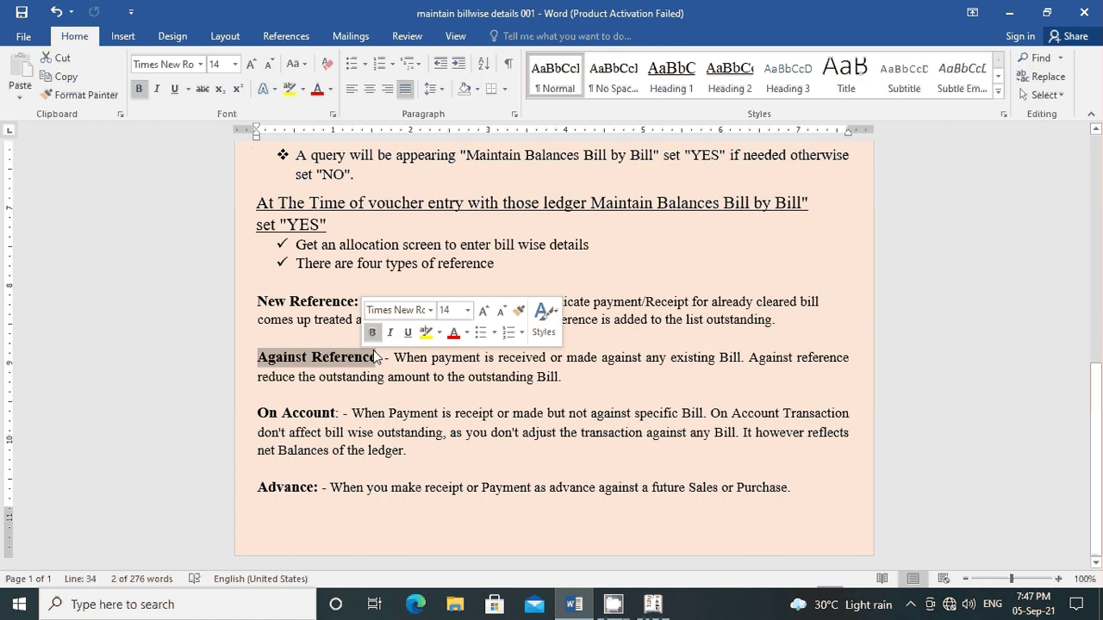
click(607, 398)
drag(394, 357, 748, 356)
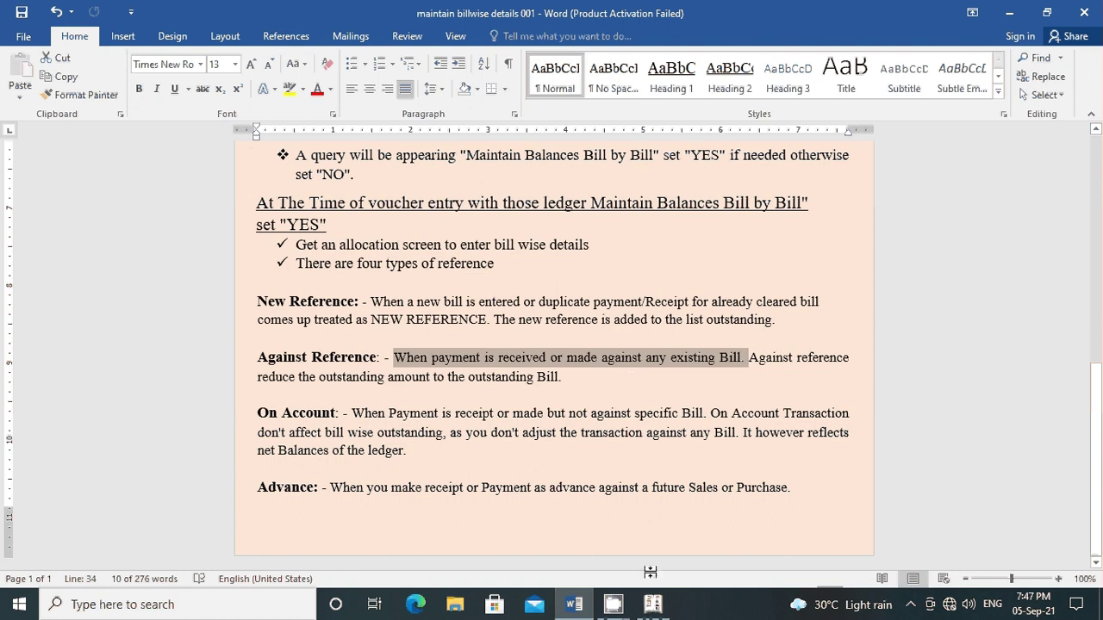
Step: Switch to Tally.ERP 9, set the voucher date to 2-Jan-2022 and change the voucher type to Receipt
click(653, 606)
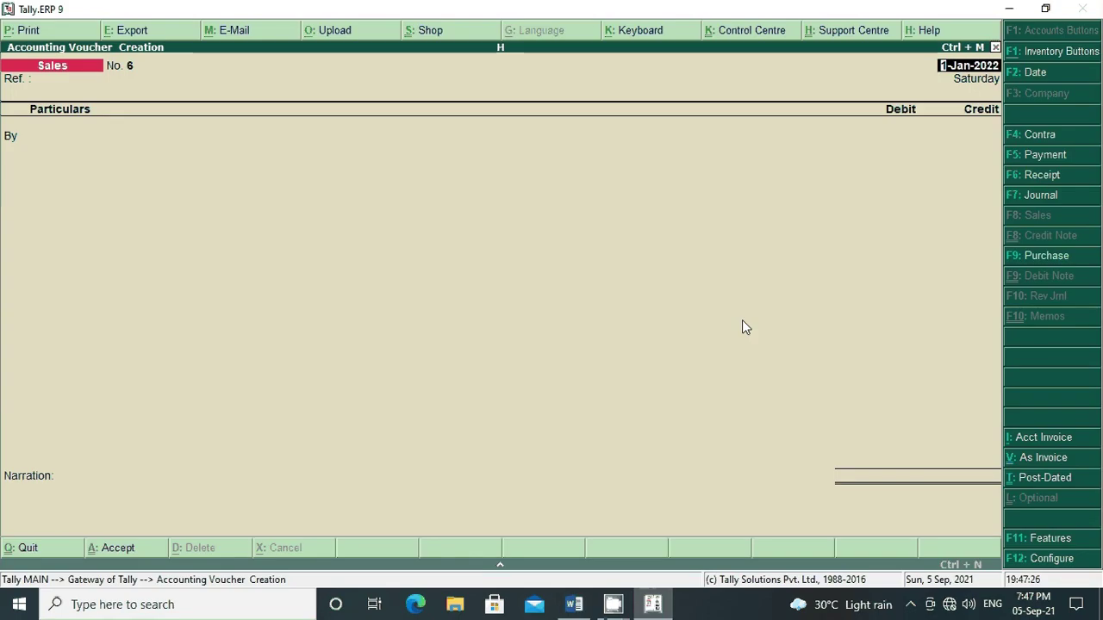
key(F2)
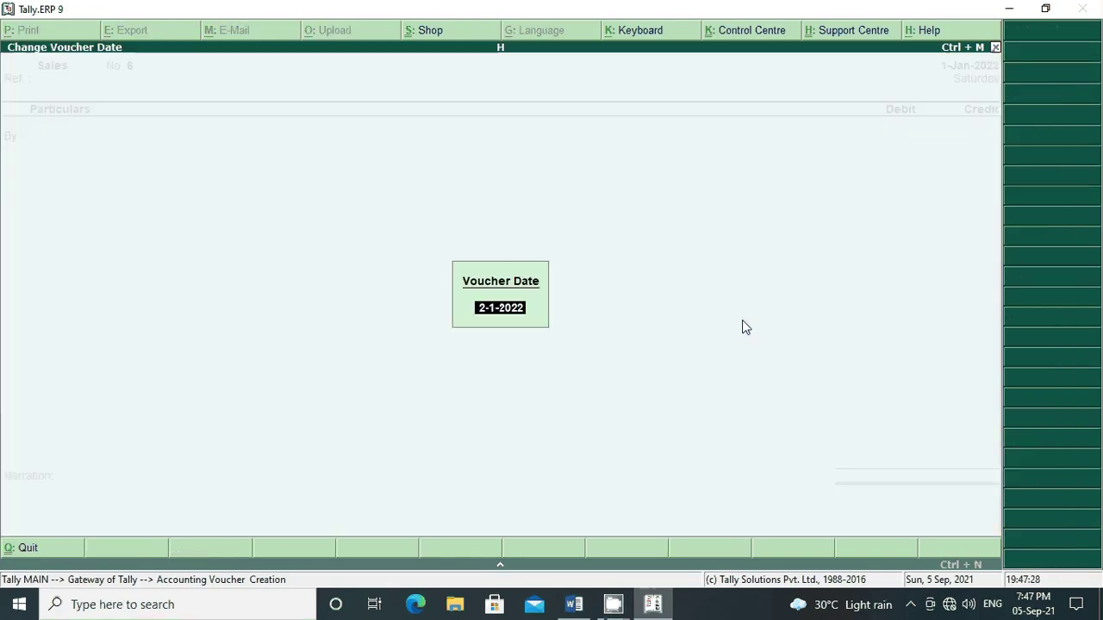
text(2)
key(Return)
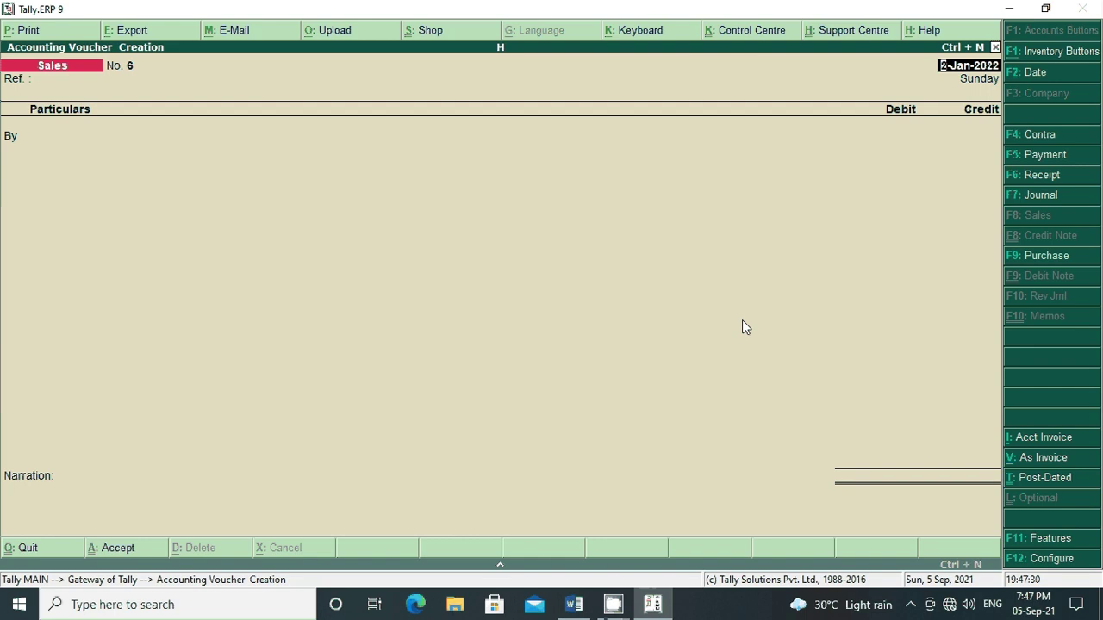
key(F6)
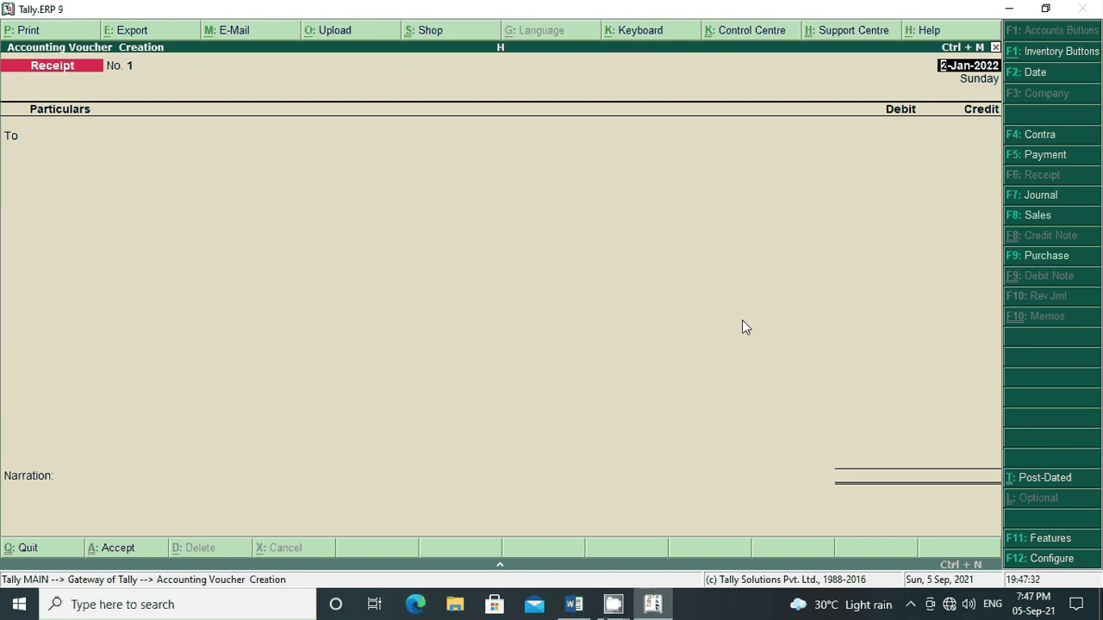
Step: Credit the customer ledger 45,000 in the receipt voucher
key(Return)
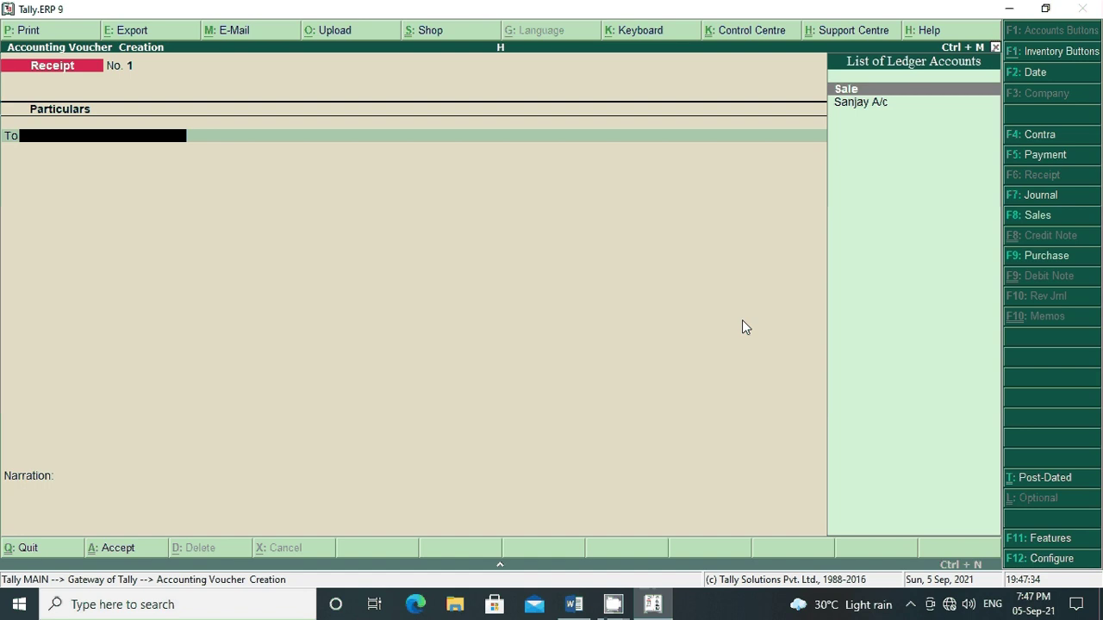
key(Down)
key(Return)
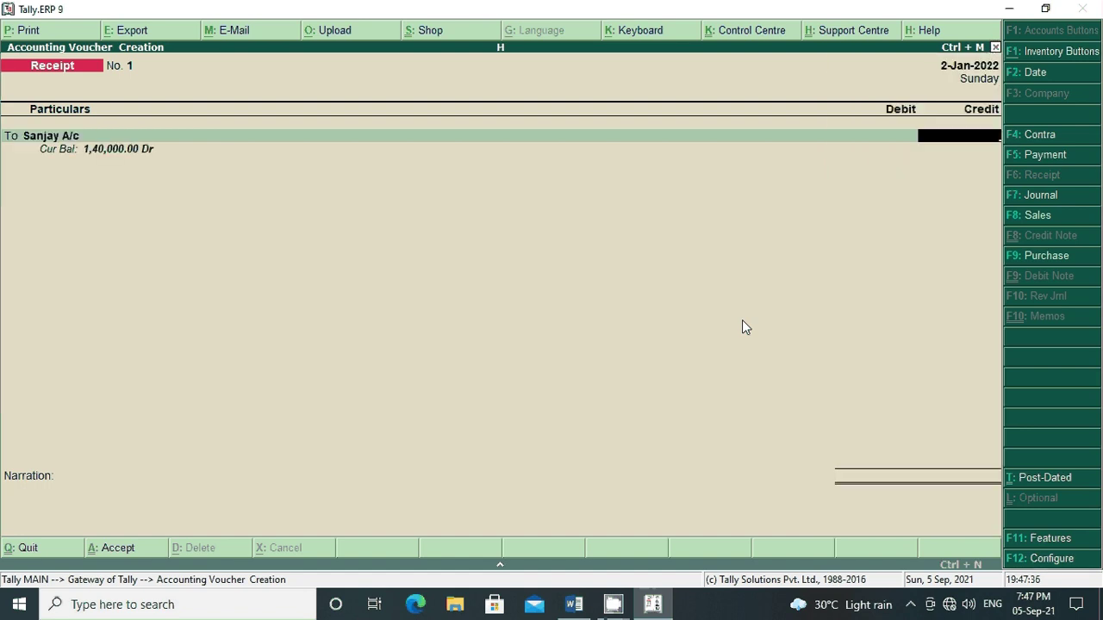
text(45,000)
key(Return)
Step: Allocate the 45,000 receipt as Agst Ref to pending bill San-01 and debit Cash for 45,000
key(Return)
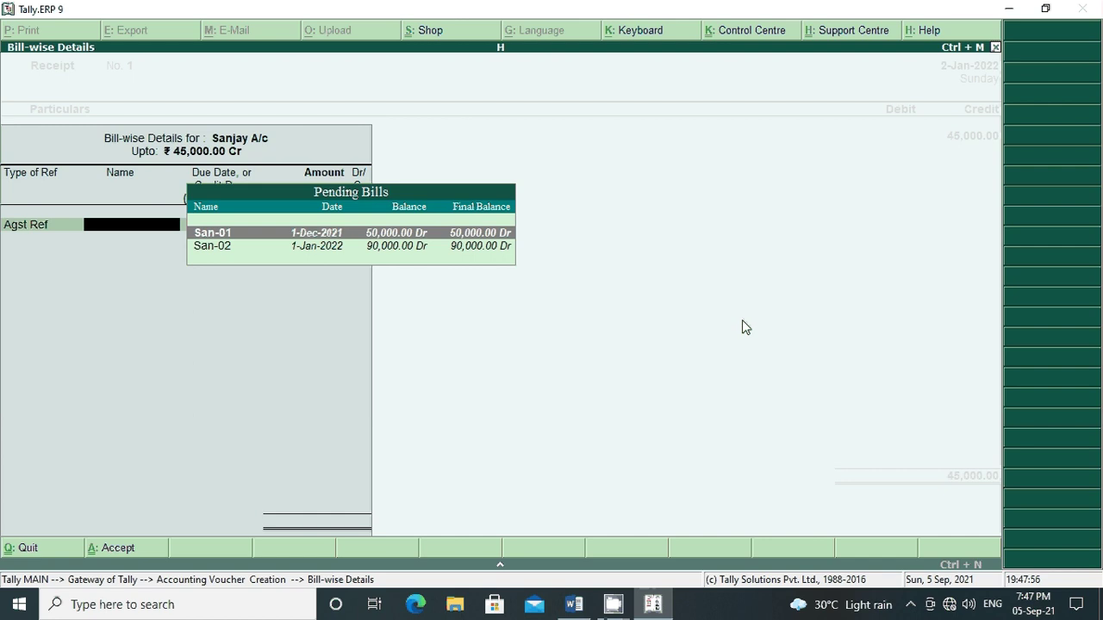
key(Return)
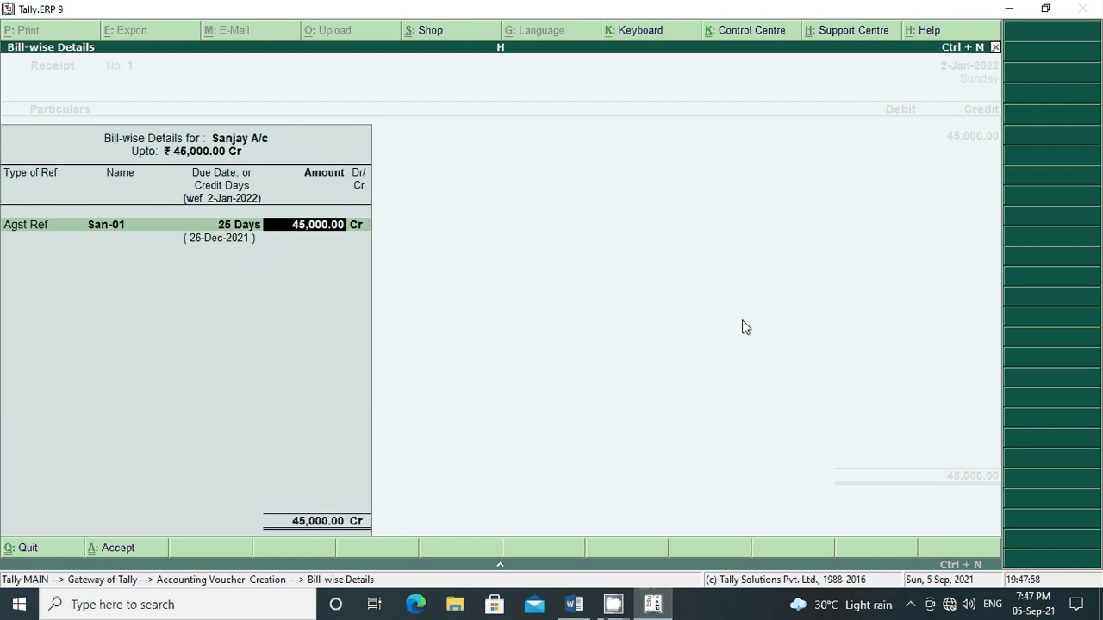
key(Return)
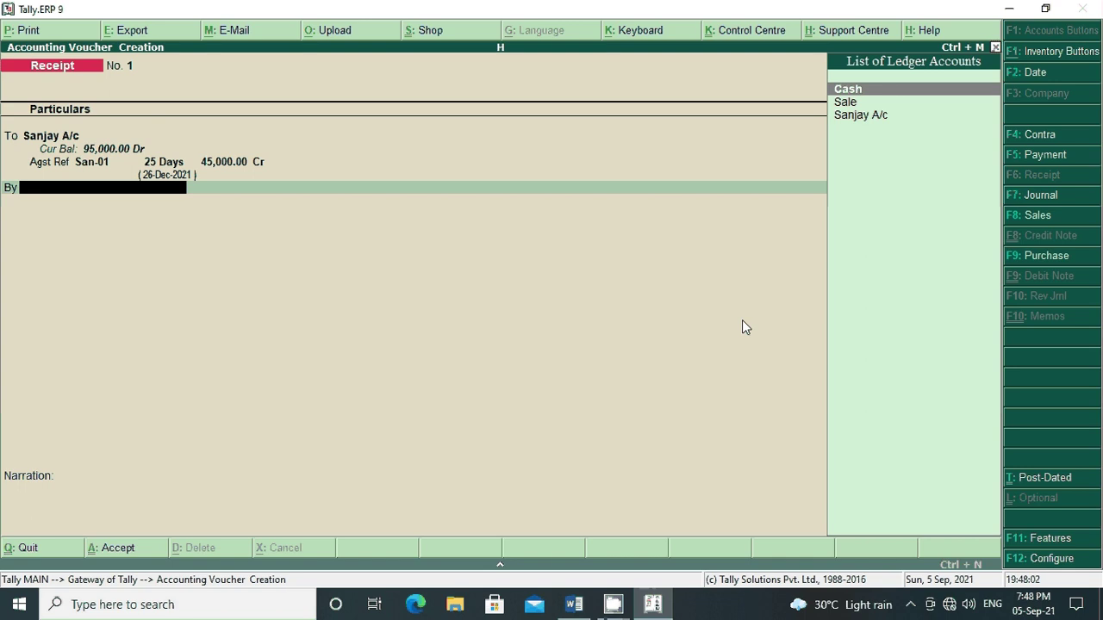
key(Return)
key(Return)
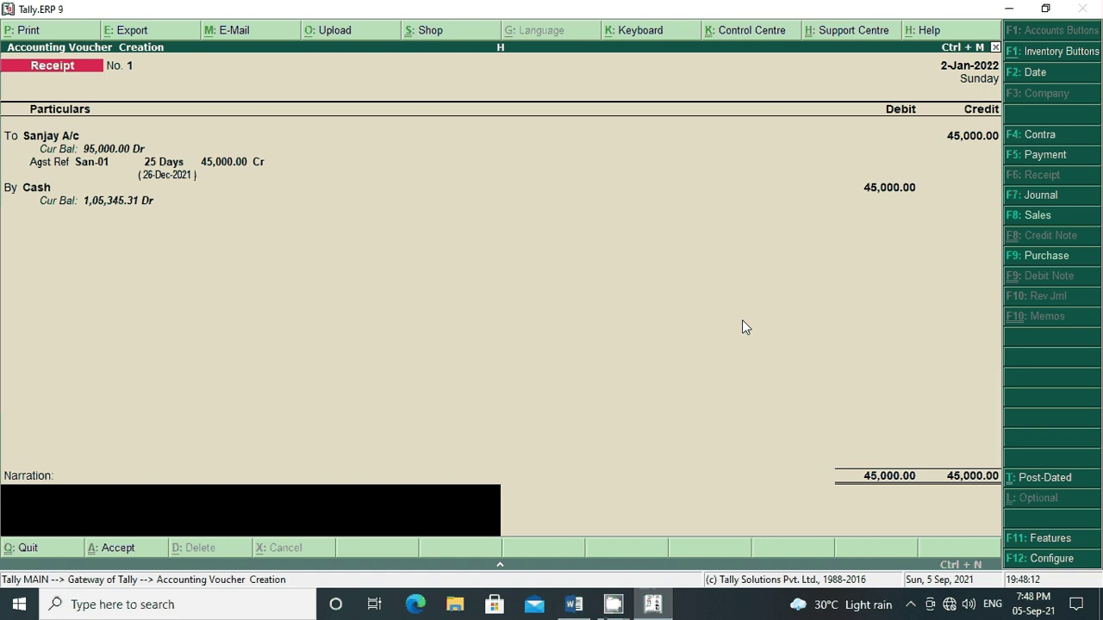
Step: Save the 45,000 receipt voucher without a narration
key(Return)
key(Return)
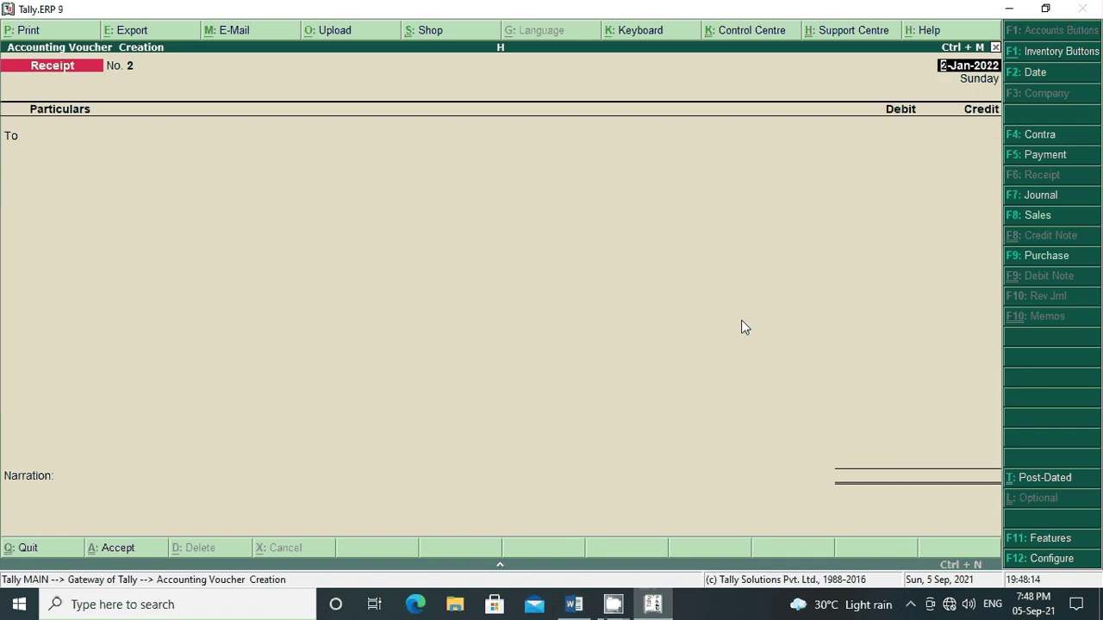
Step: Switch to the Word notes and highlight the Against Reference sentence on reducing the outstanding amount and the On Account heading
click(575, 605)
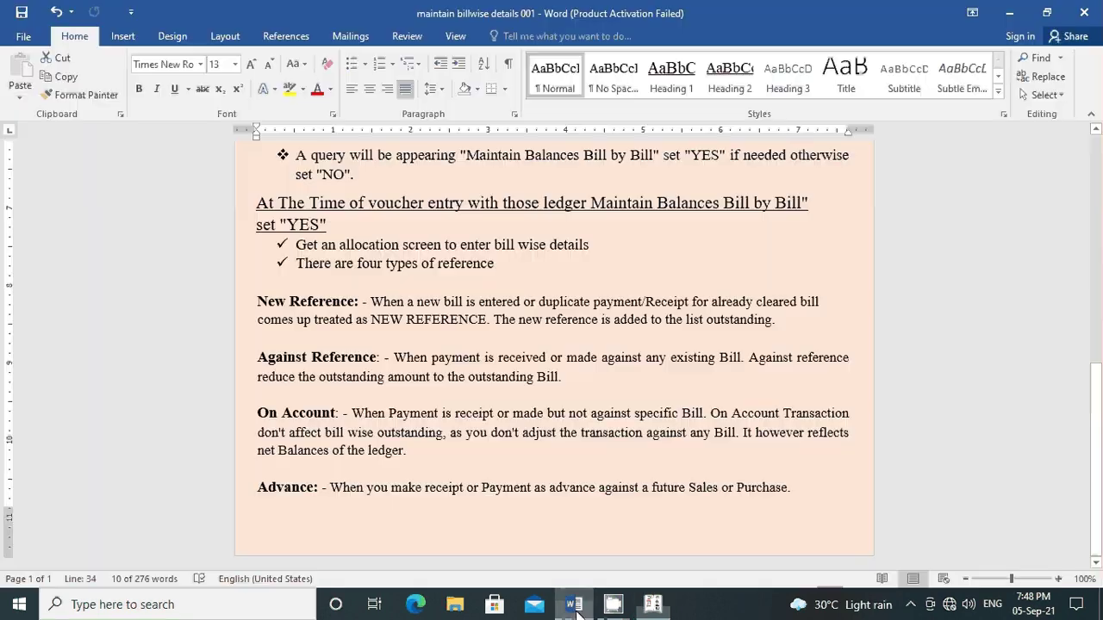
drag(750, 361, 571, 387)
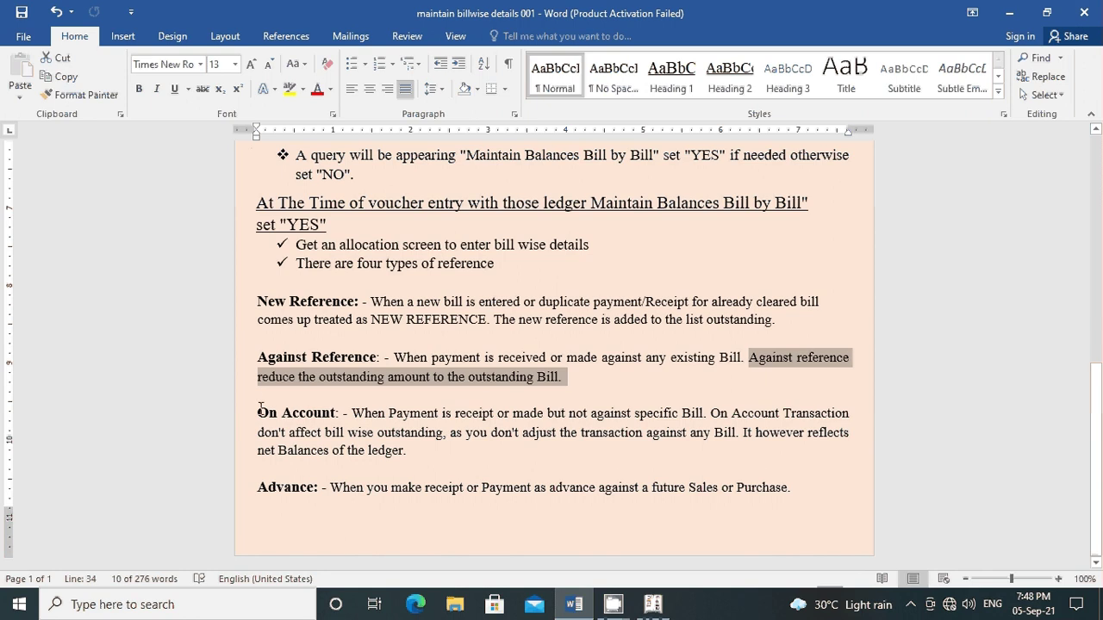
drag(257, 413, 336, 413)
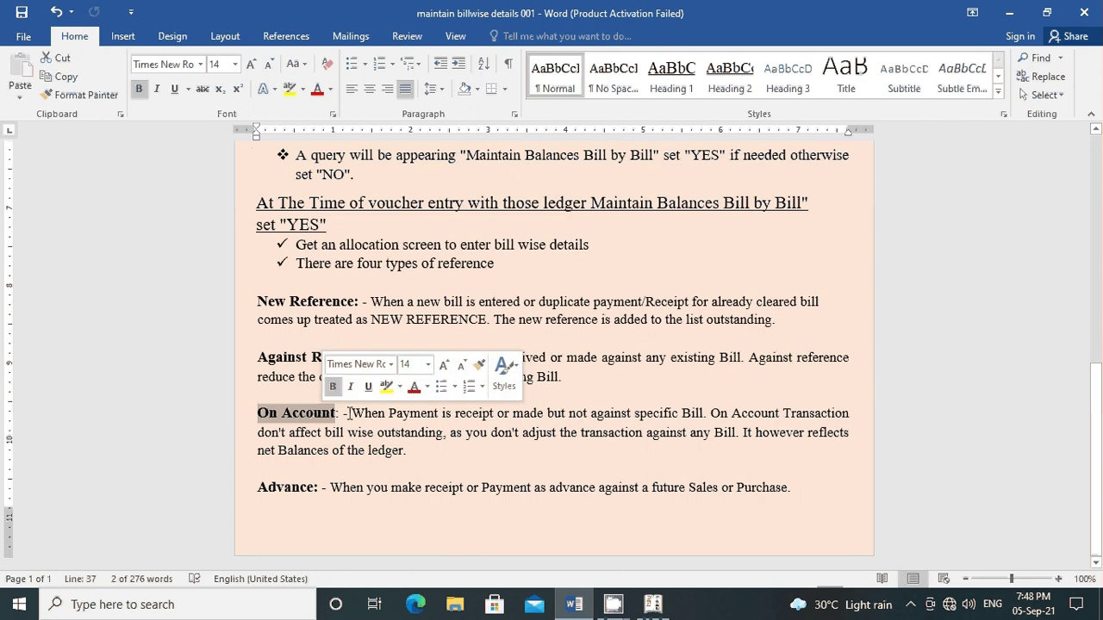
click(346, 414)
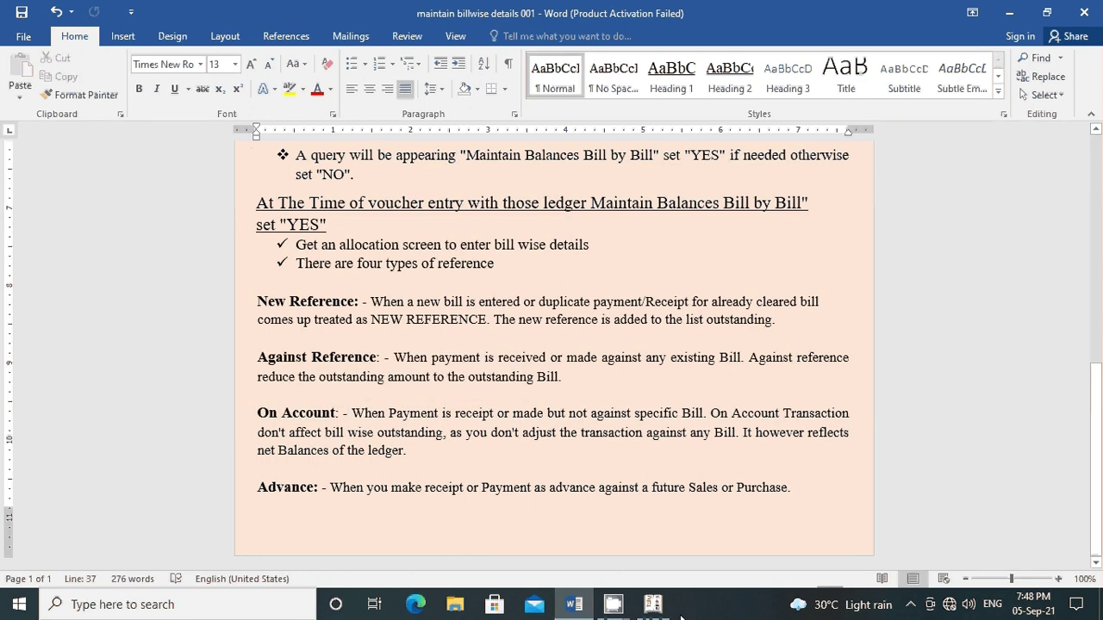
Step: Switch to Tally.ERP 9 and set the new receipt voucher's date to 1-Feb-2022
click(655, 605)
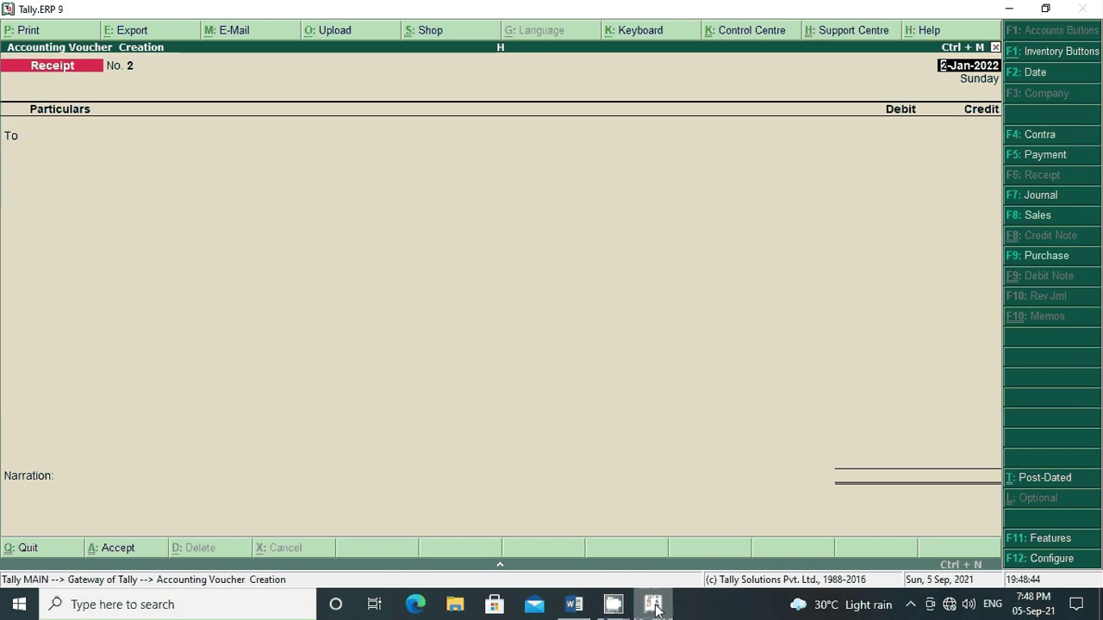
key(F2)
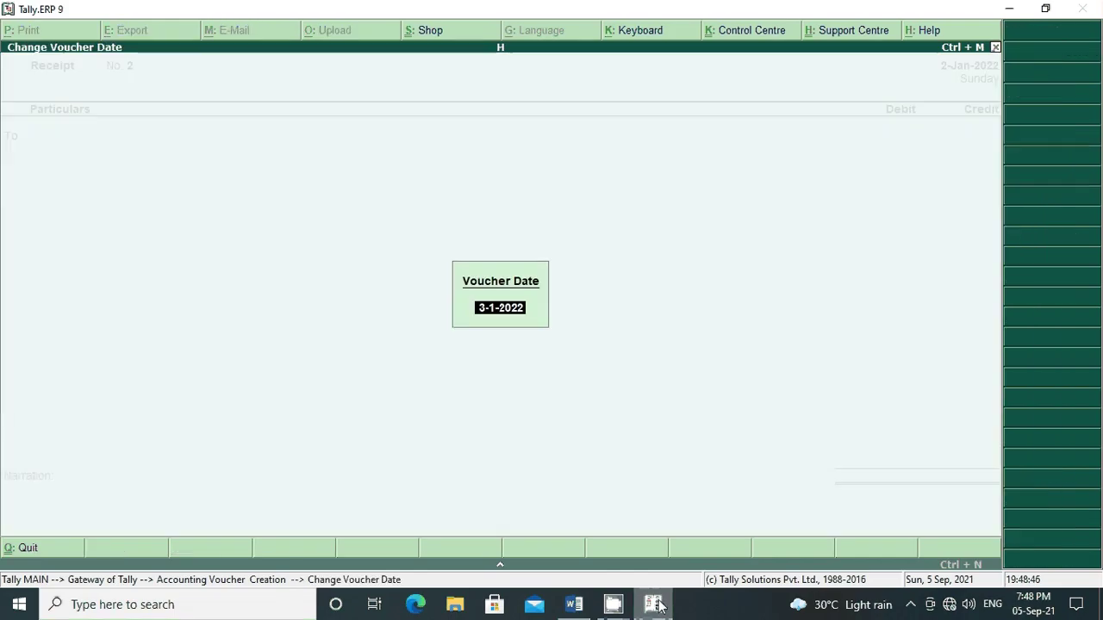
key(BackSpace)
text(1-2)
key(Return)
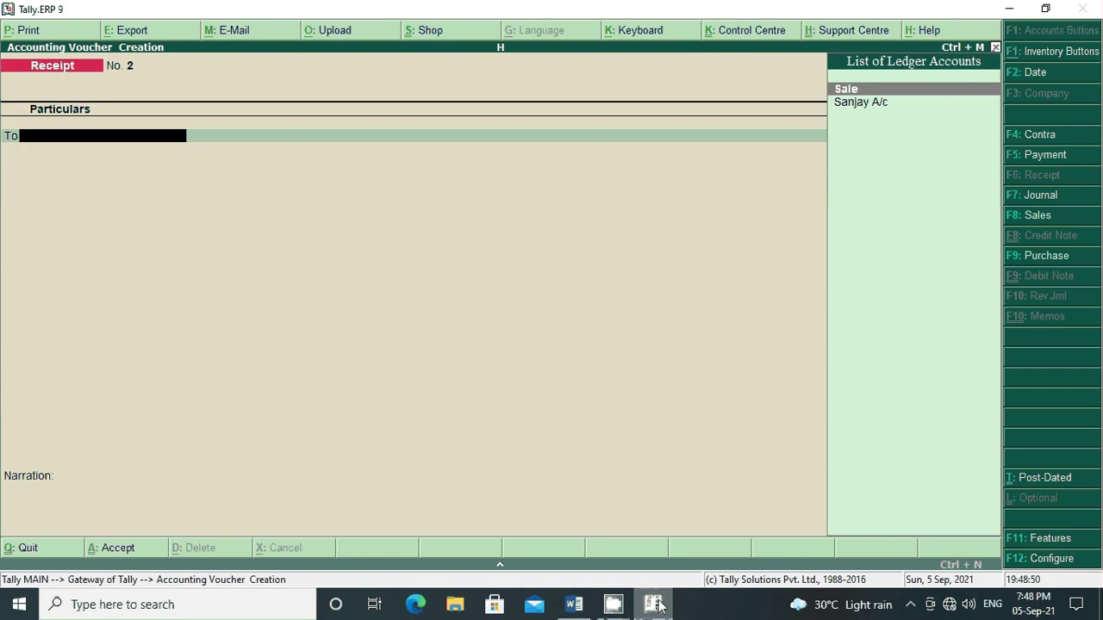
Step: Credit the customer ledger 40,000 in the receipt voucher
text(S)
key(Down)
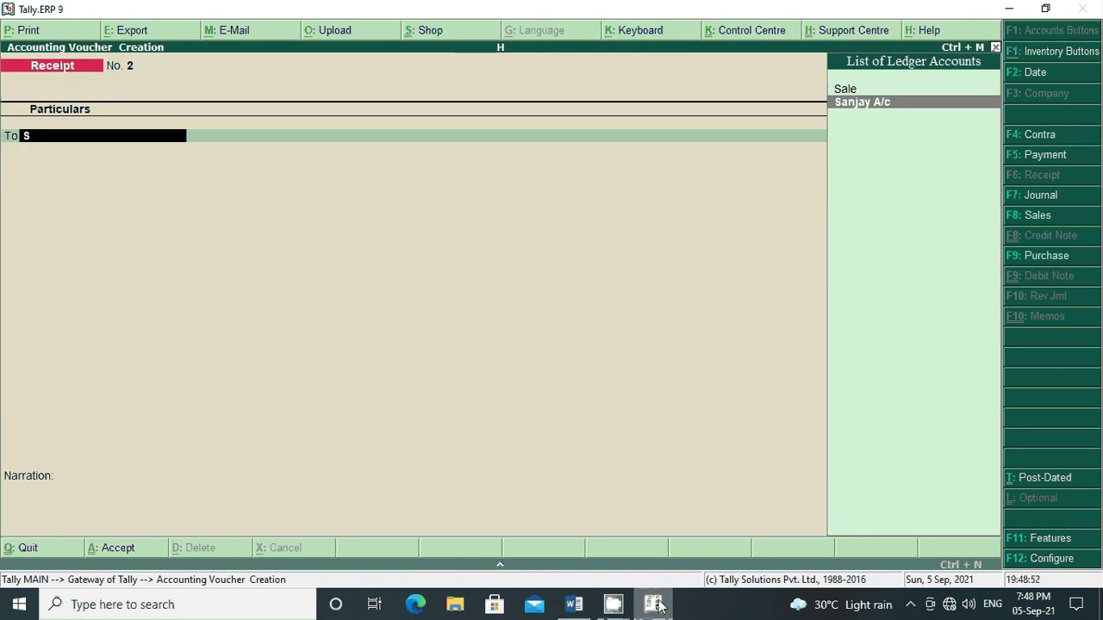
key(Return)
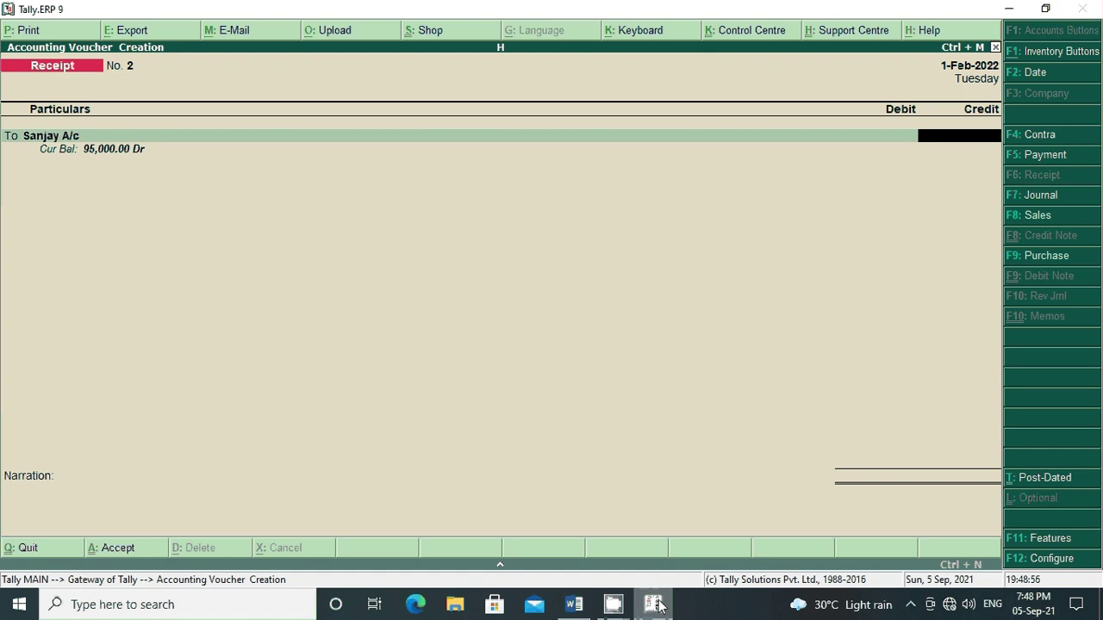
text(40,000)
key(Return)
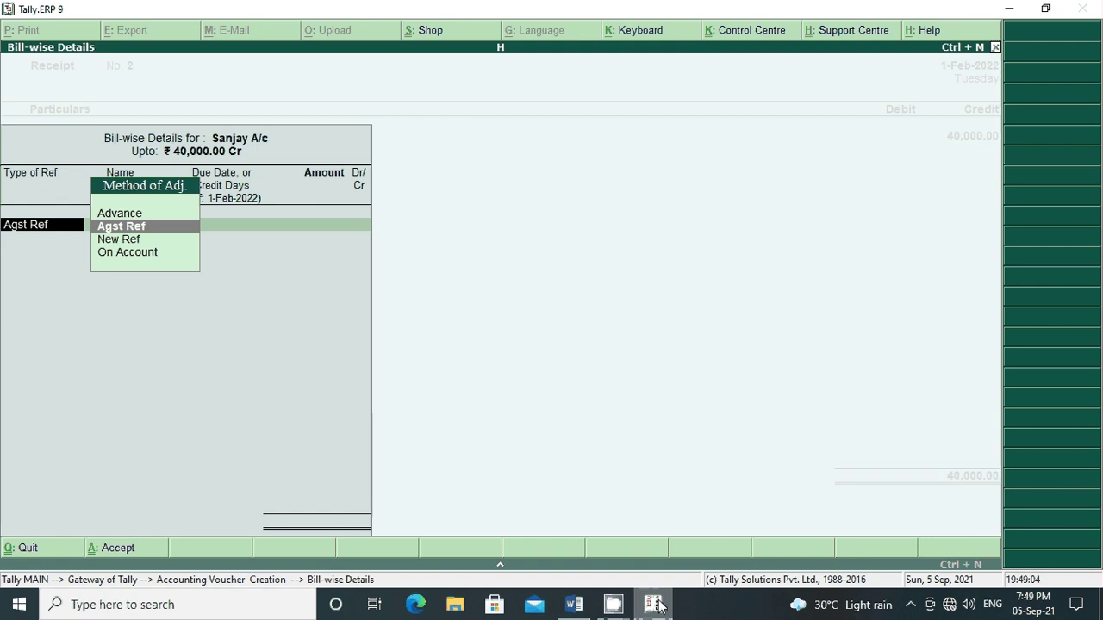
Step: Allocate the full 40,000 receipt as On Account in the bill-wise details, without choosing a pending bill
key(Return)
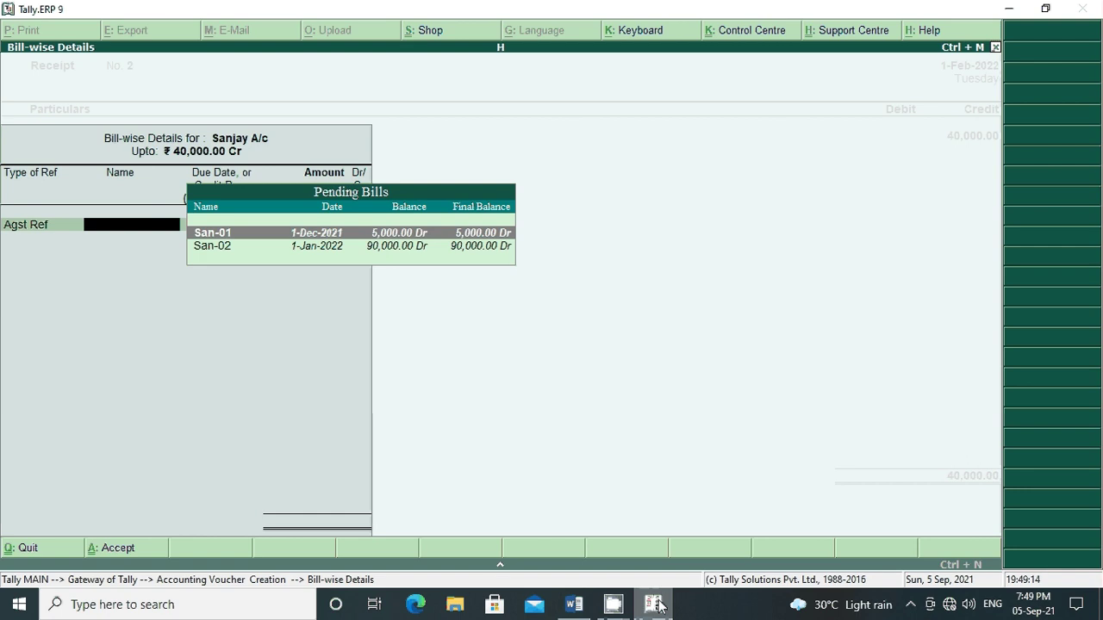
key(BackSpace)
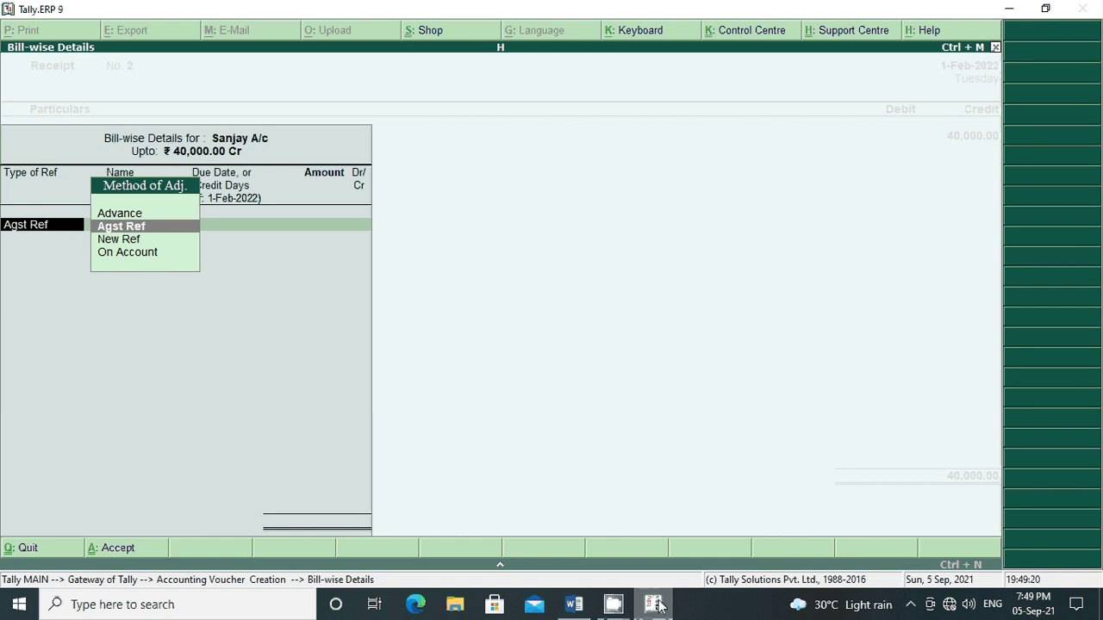
key(Down)
key(Down)
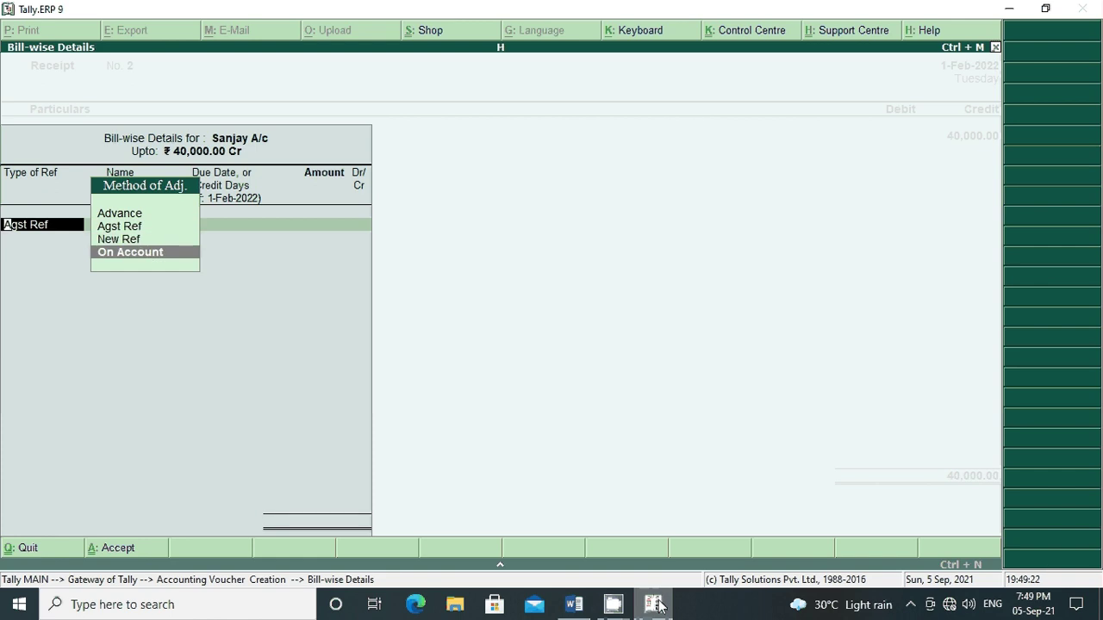
key(Return)
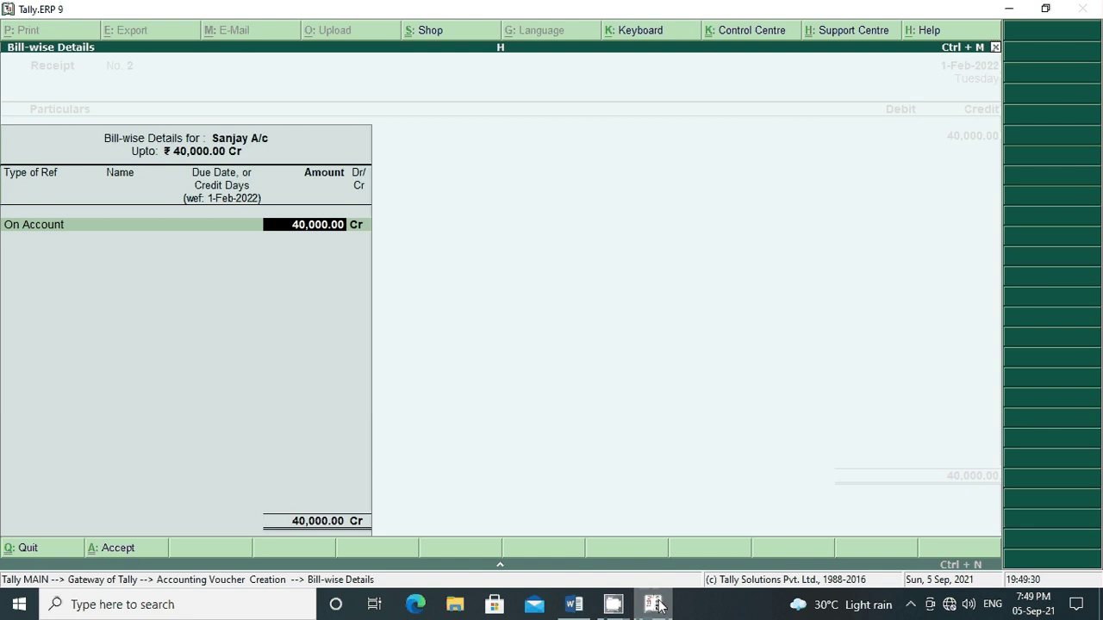
key(Return)
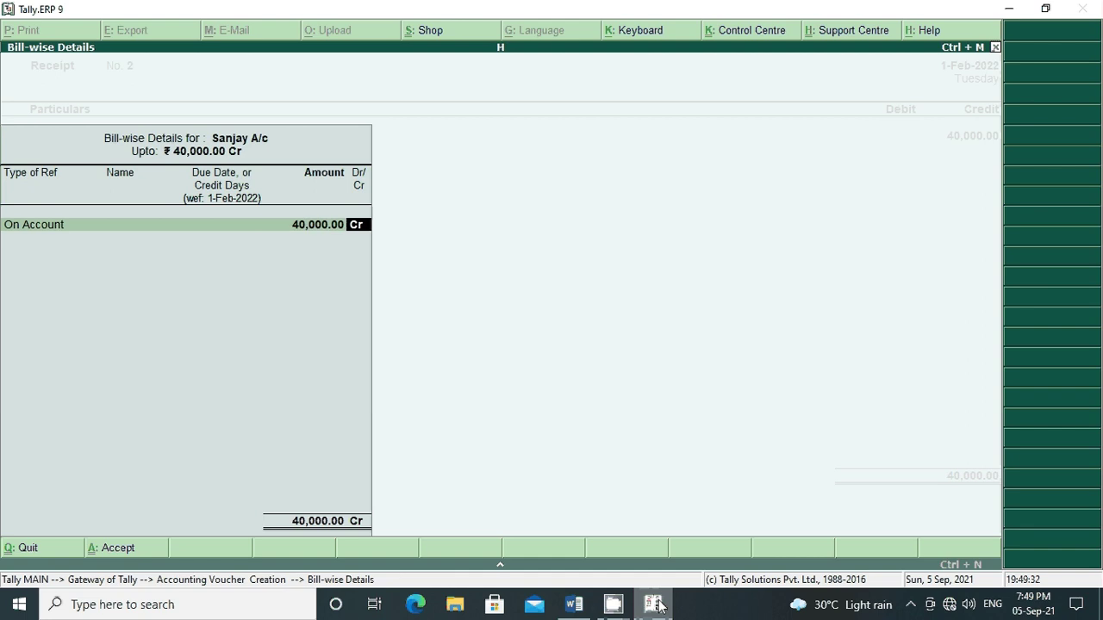
key(Return)
Step: Debit Cash for 40,000 and save the receipt voucher without a narration
key(Return)
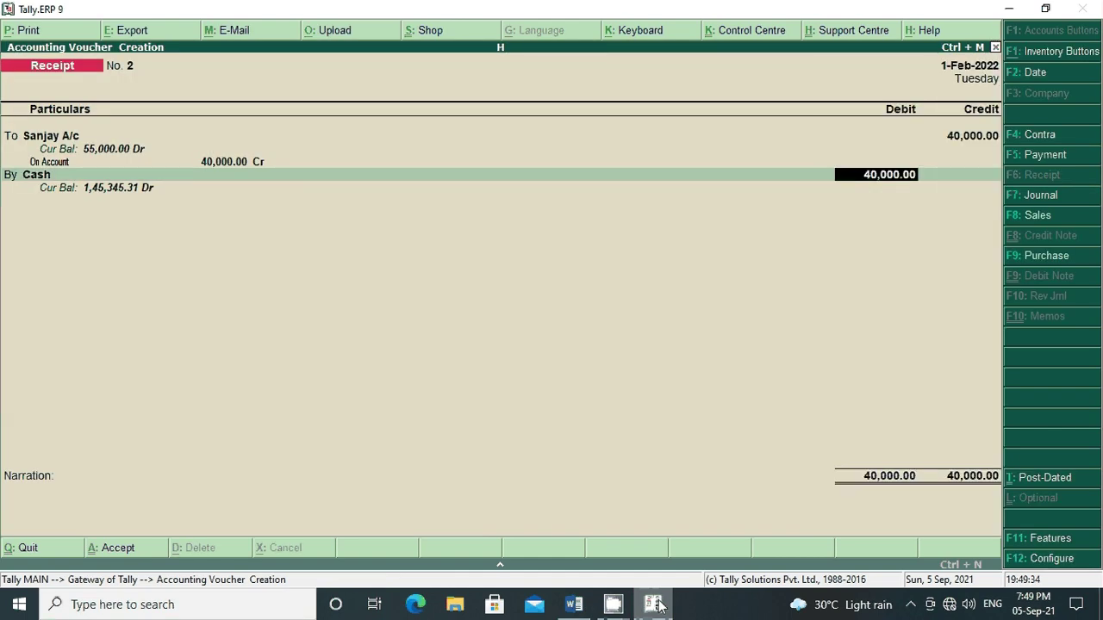
key(Return)
key(Return)
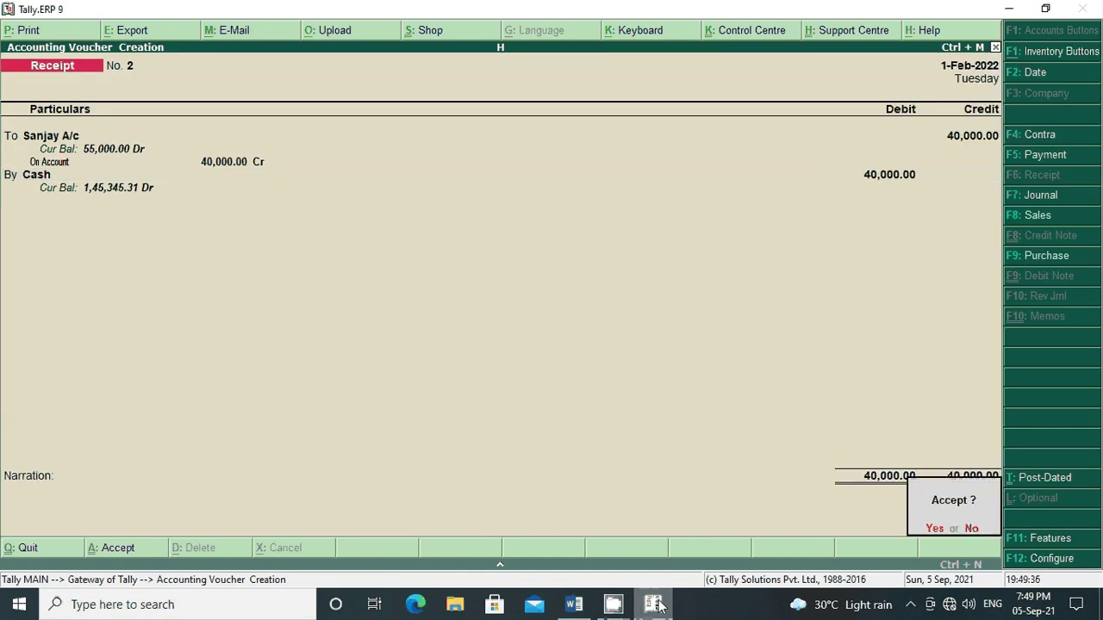
key(Return)
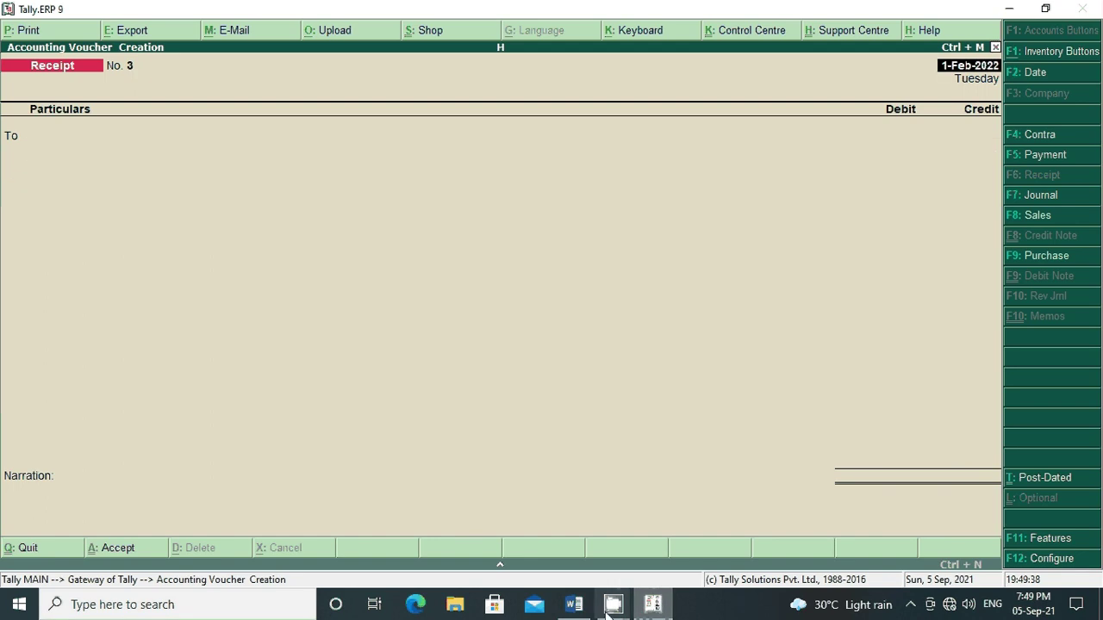
Step: Switch to the Word notes and highlight the On Account passages on bill-wise outstanding, "net Balances of the ledger" and "but not against specific Bill"
click(574, 604)
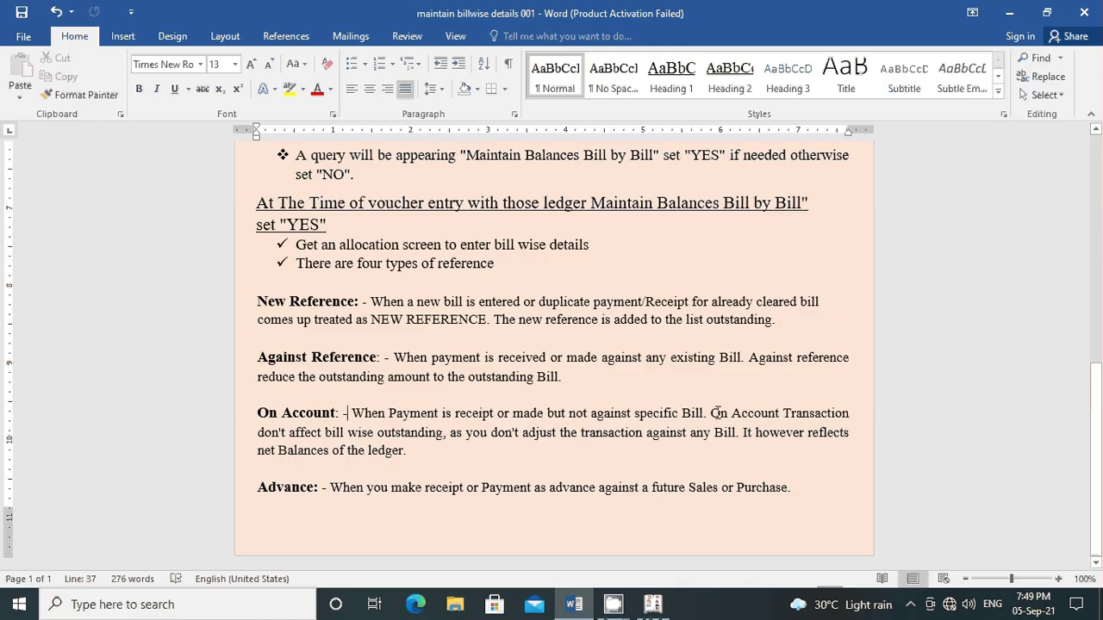
drag(712, 414, 696, 437)
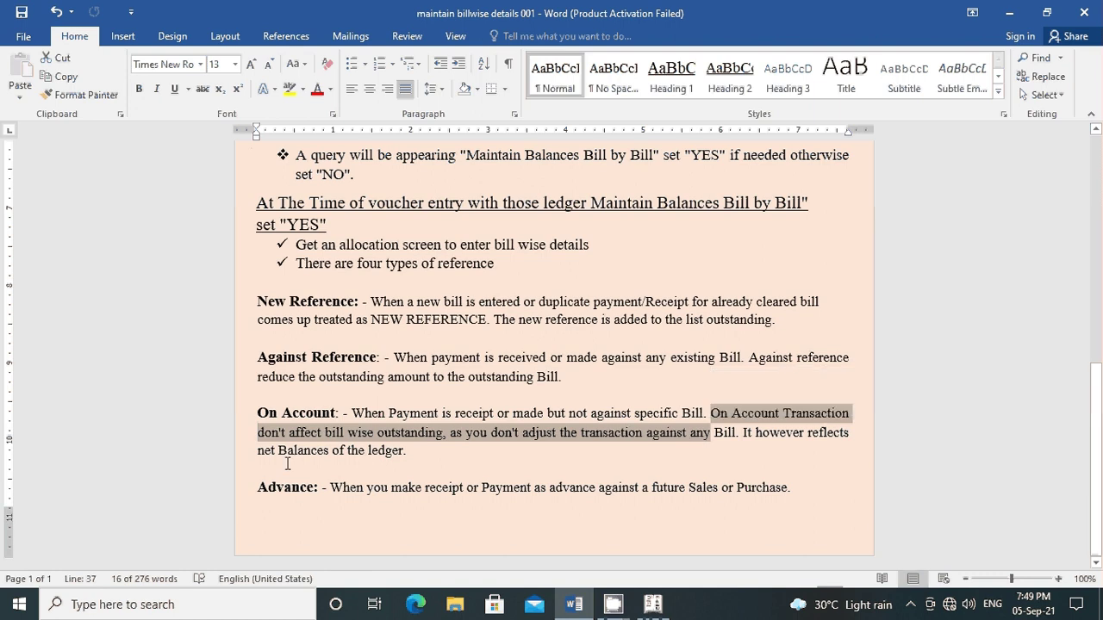
drag(256, 451, 409, 451)
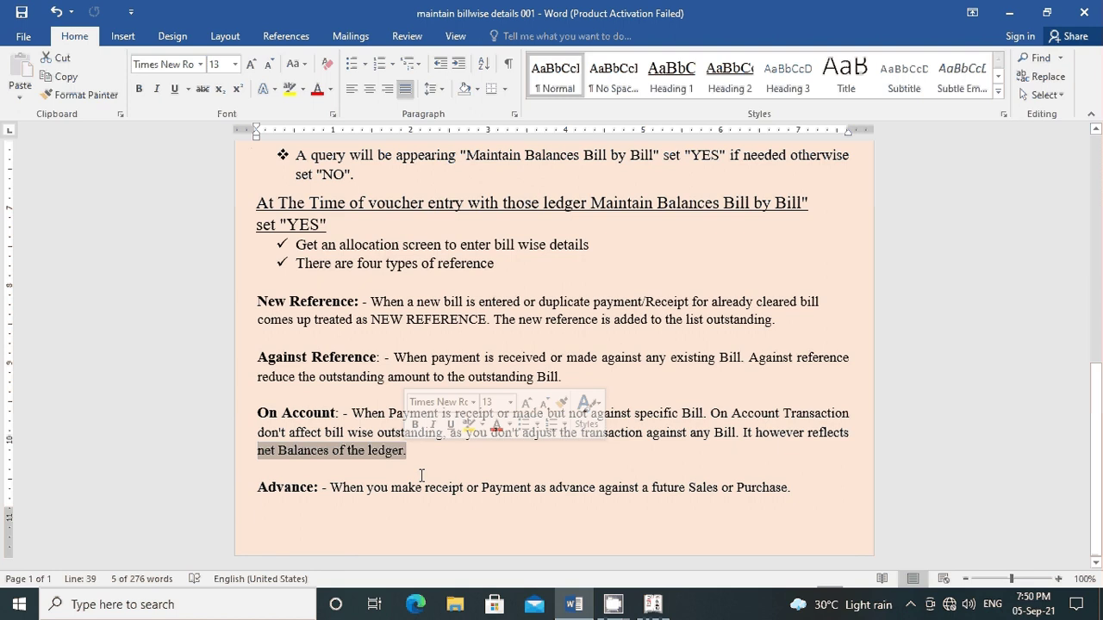
click(354, 413)
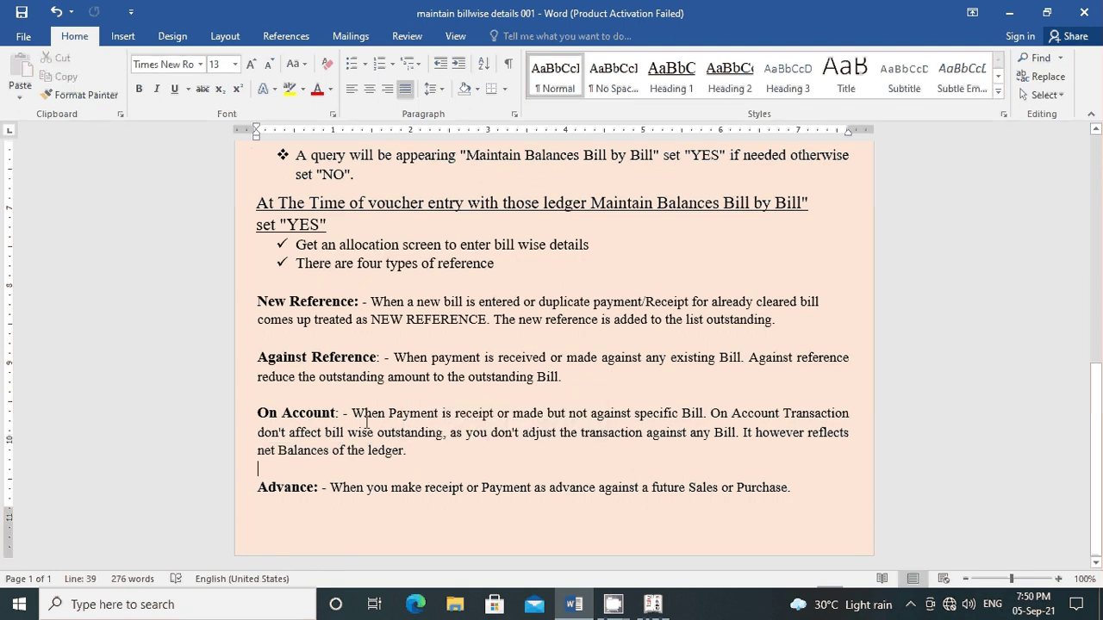
key(Left)
drag(548, 414, 708, 413)
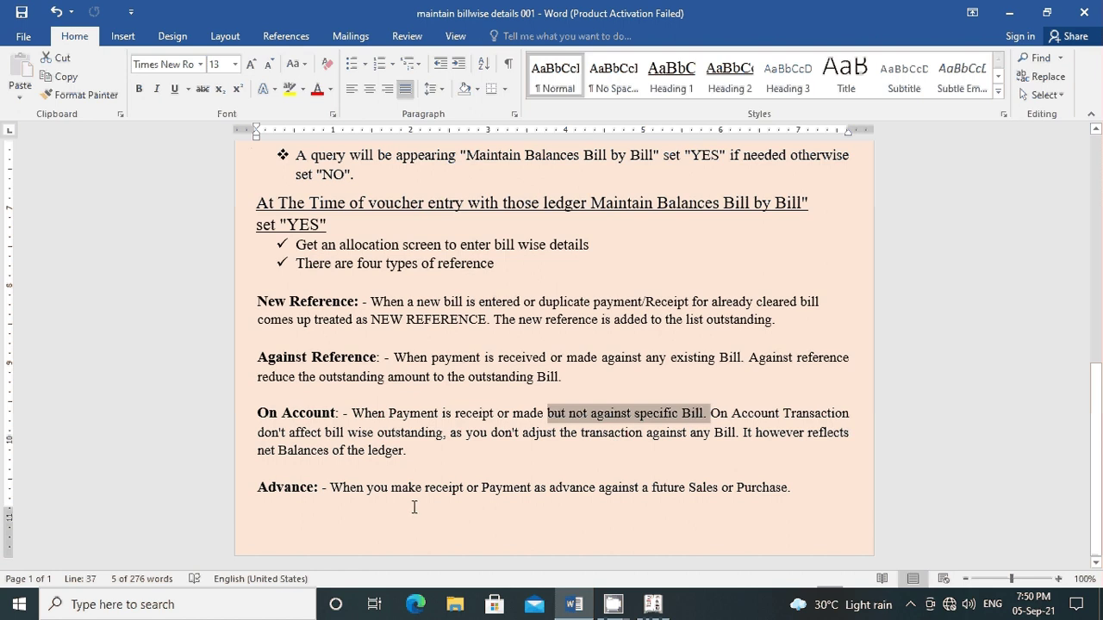
Step: Highlight the Advance heading and its definition "When you make receipt or Payment as advance against a future Sales or Purchase"
drag(256, 488, 320, 488)
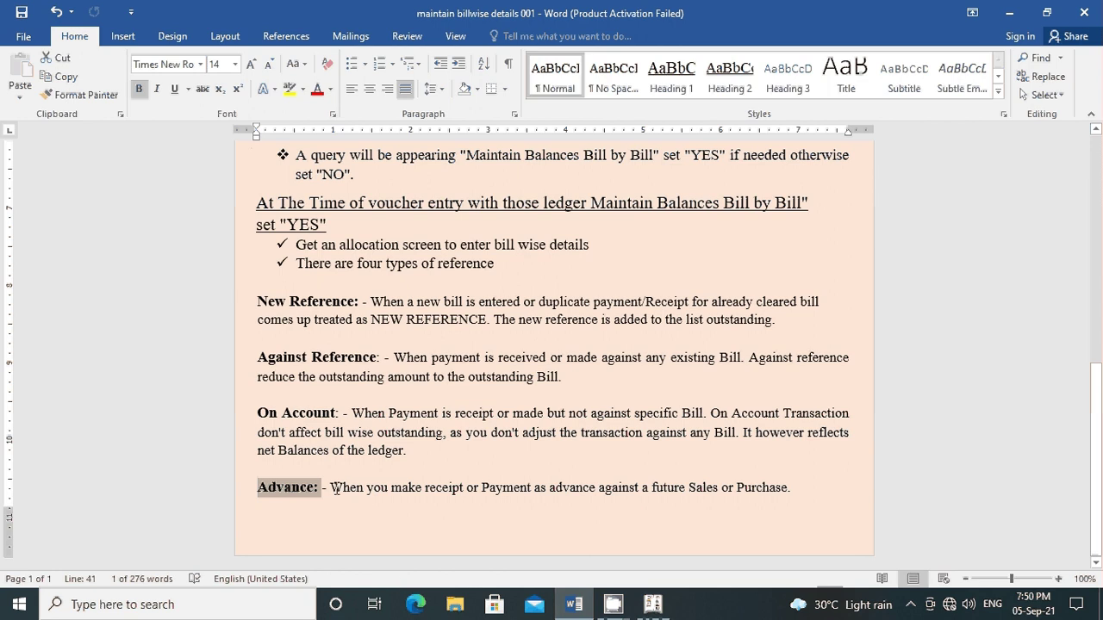
drag(334, 488, 793, 490)
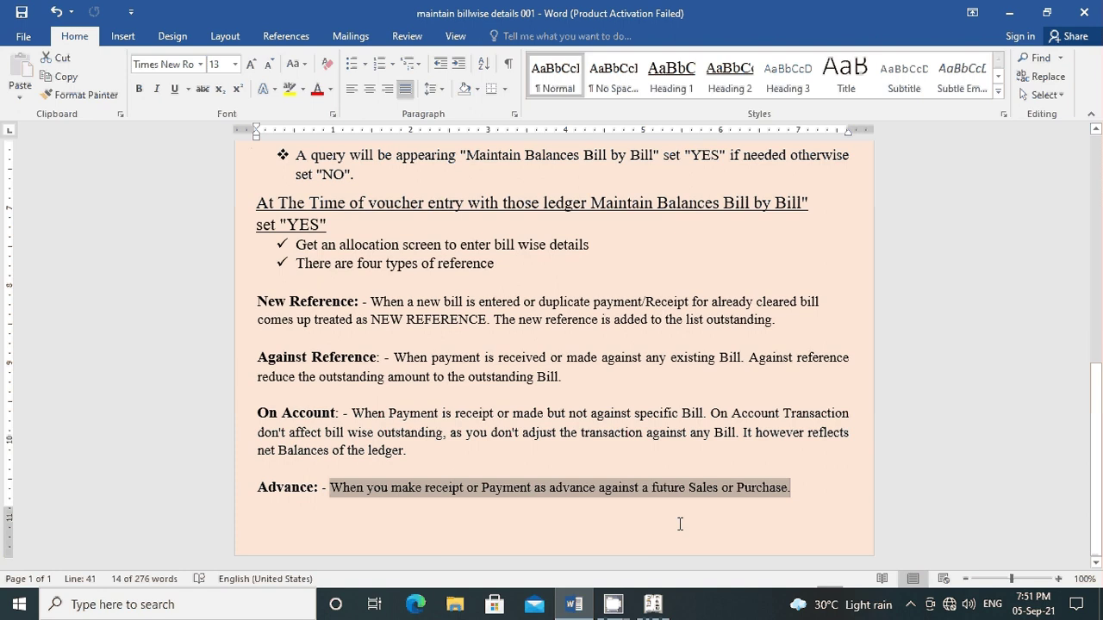
Step: Minimize the Word and Tally.ERP 9 windows and reopen the Word notes at the BILLWISE DETAILS title
mouse_move(614, 603)
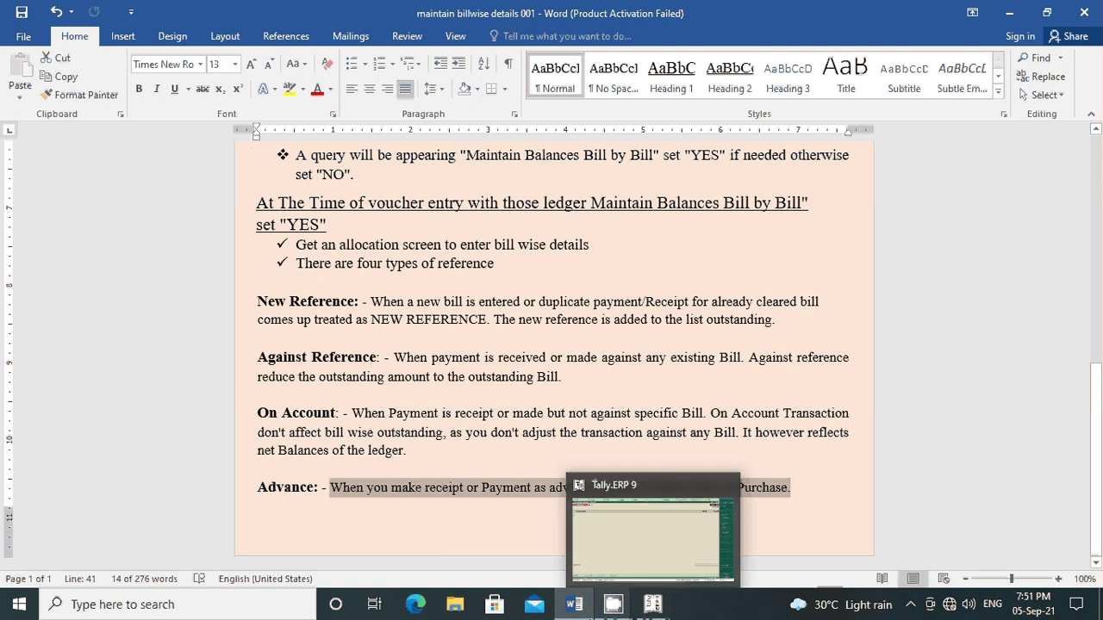
click(1009, 21)
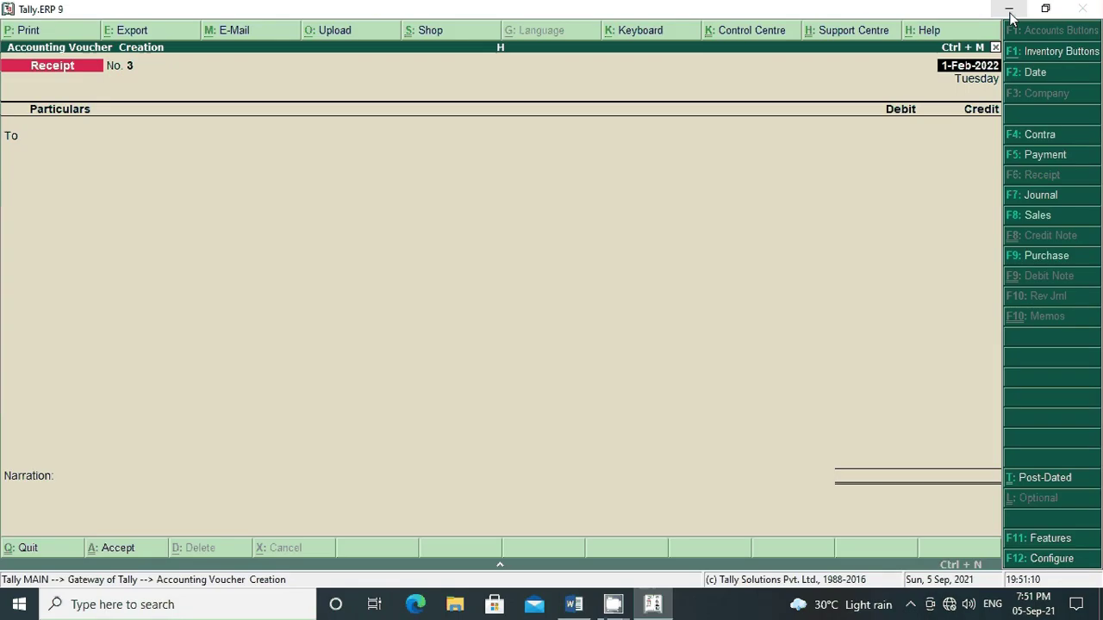
click(1010, 13)
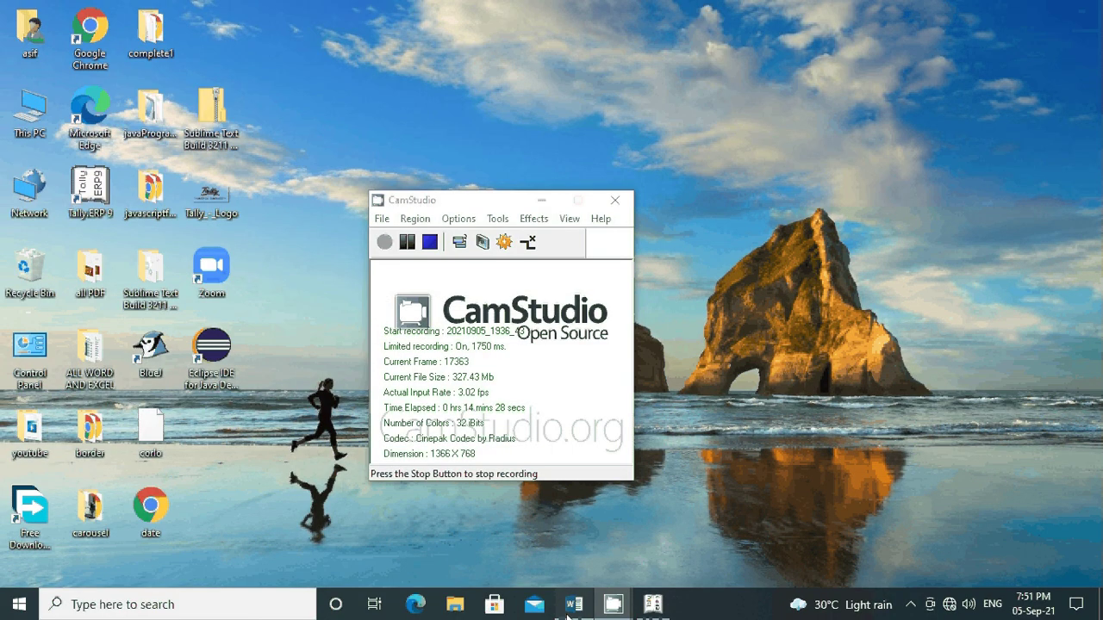
click(567, 607)
scroll(550, 485, up, 10)
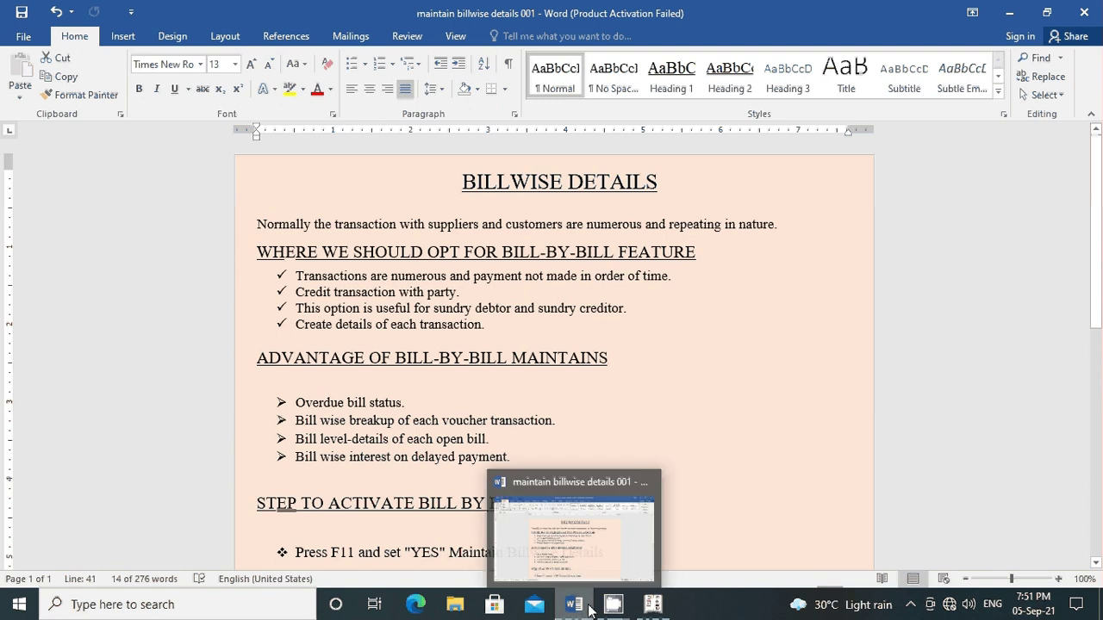
mouse_move(607, 612)
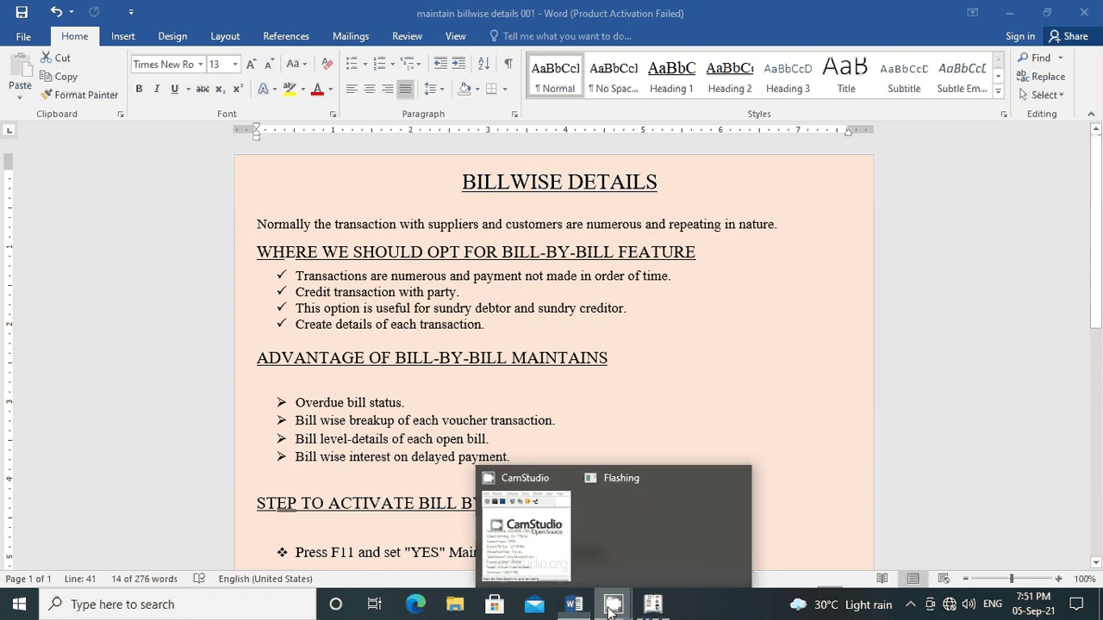